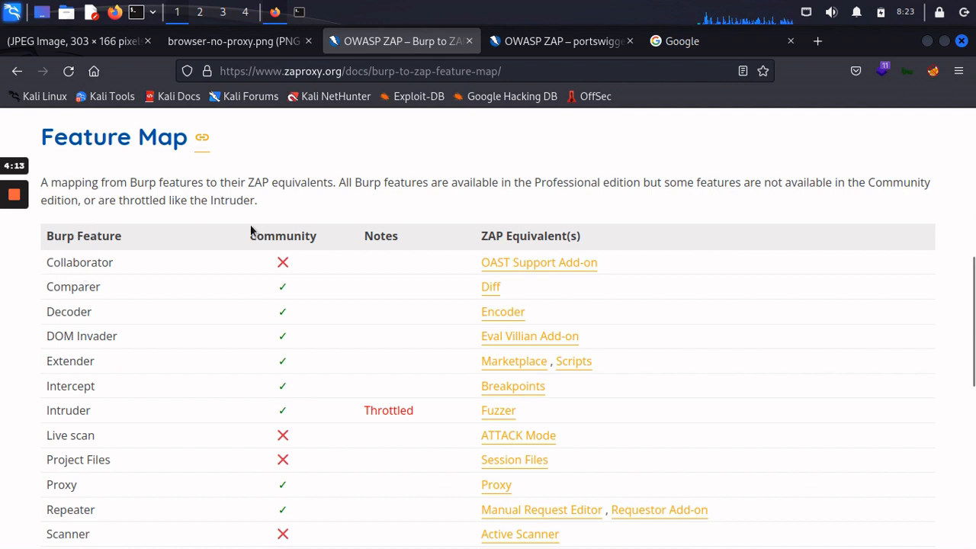
Step: Examine the Burp-to-ZAP feature map, comparing community availability and the ZAP equivalents of features such as Intercept and Intruder
double_click(307, 237)
click(312, 238)
scroll(576, 238, down, 1)
scroll(362, 168, down, 2)
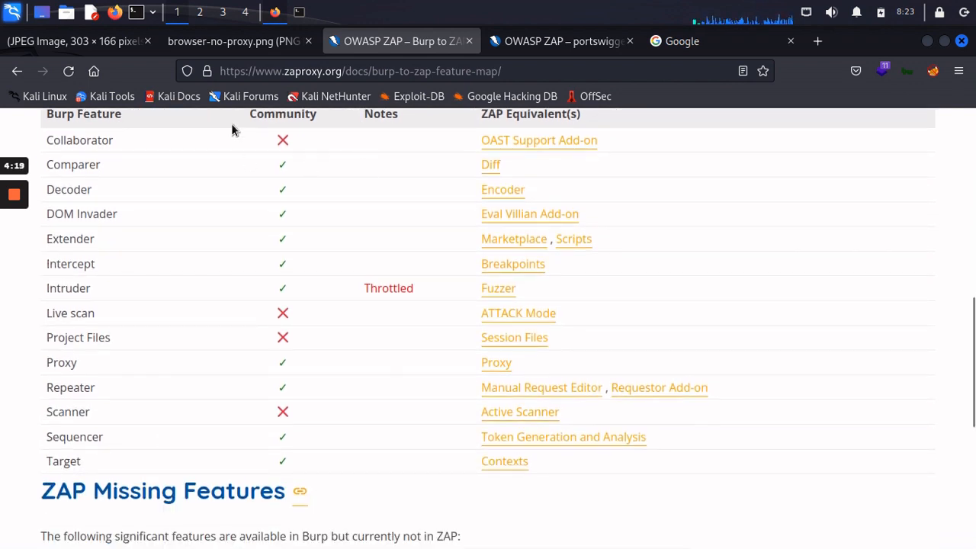
scroll(232, 128, up, 1)
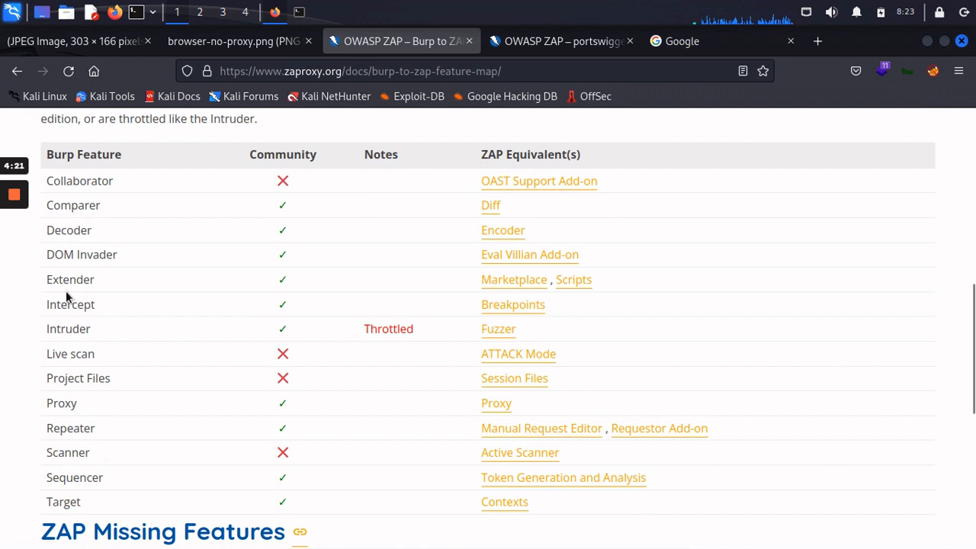
double_click(124, 304)
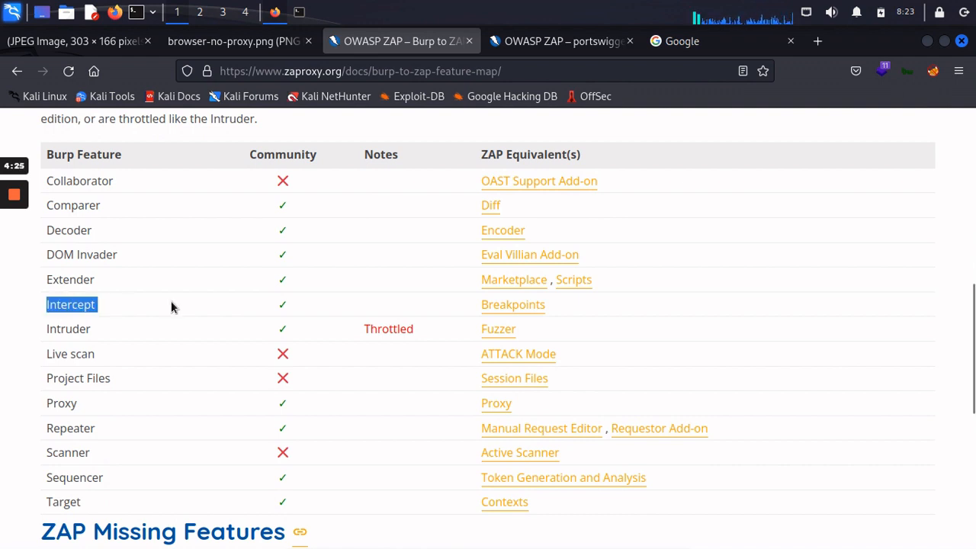
double_click(558, 309)
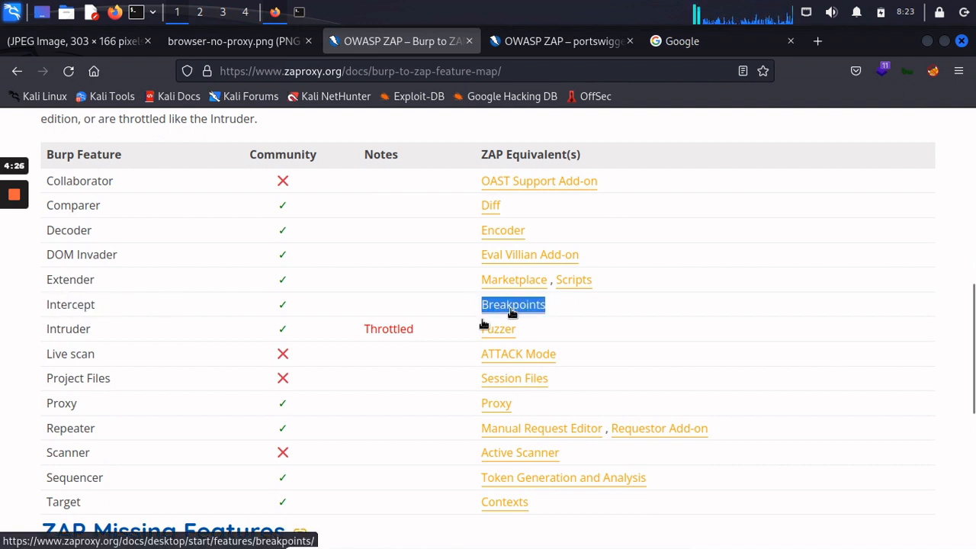
click(62, 331)
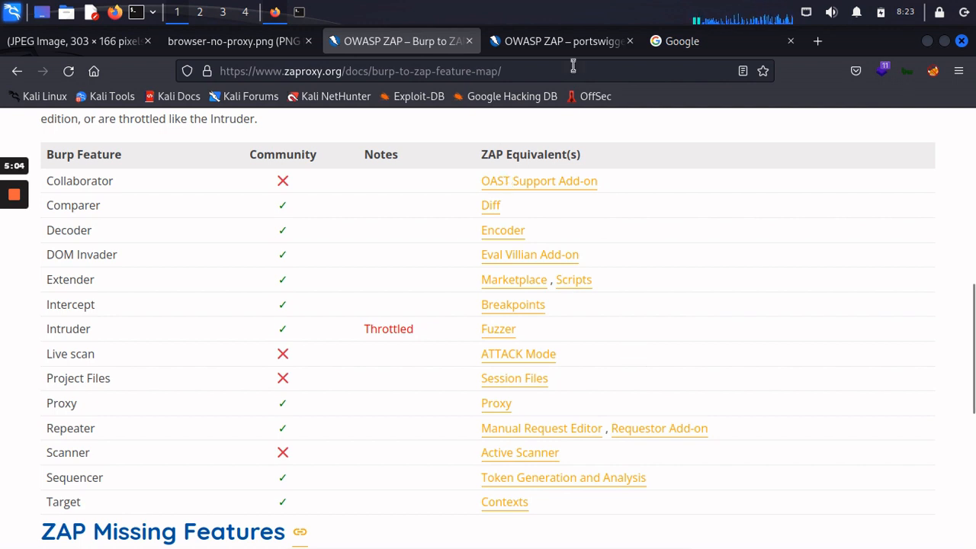
Step: Look through the PortSwigger lab posts on the zaproxy.org portswigger-lab tag page
click(564, 41)
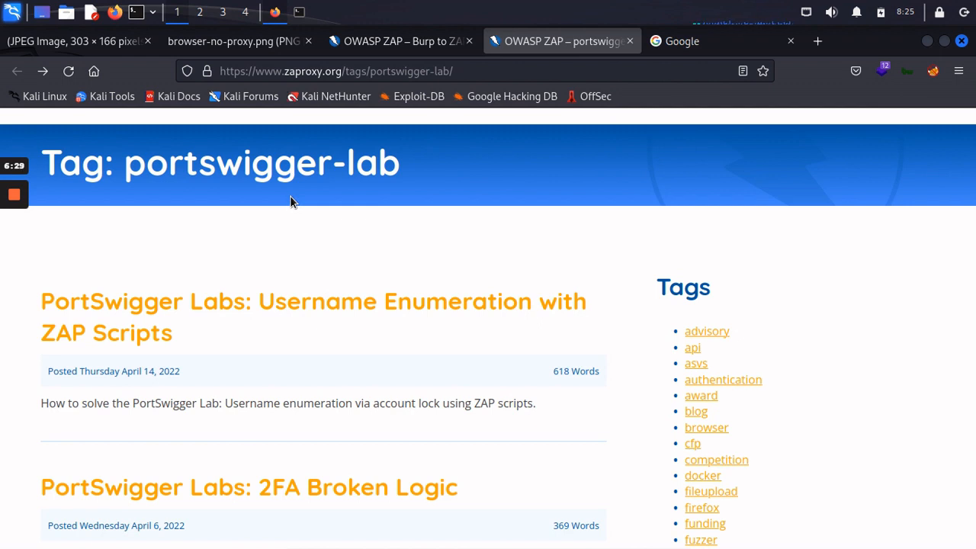
scroll(290, 200, down, 3)
scroll(290, 200, down, 1)
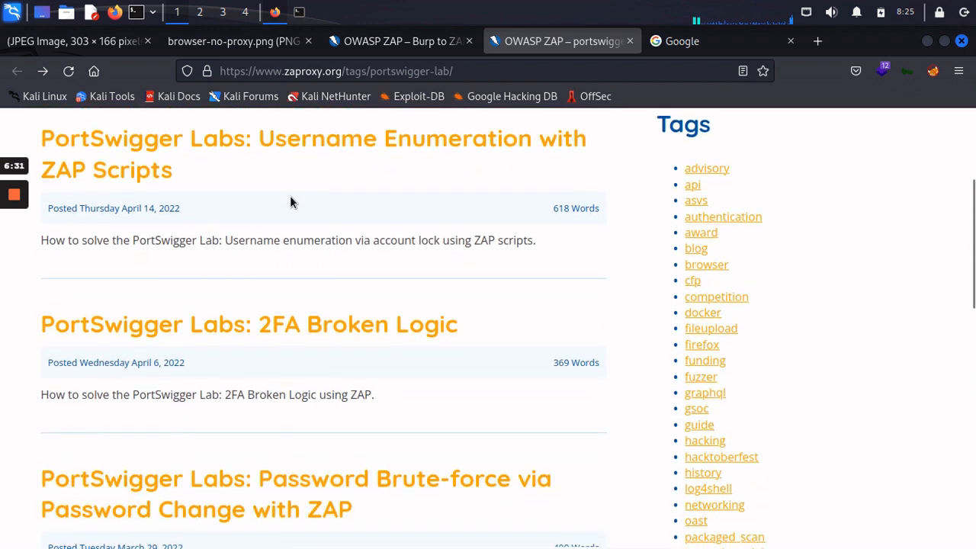
scroll(415, 285, down, 4)
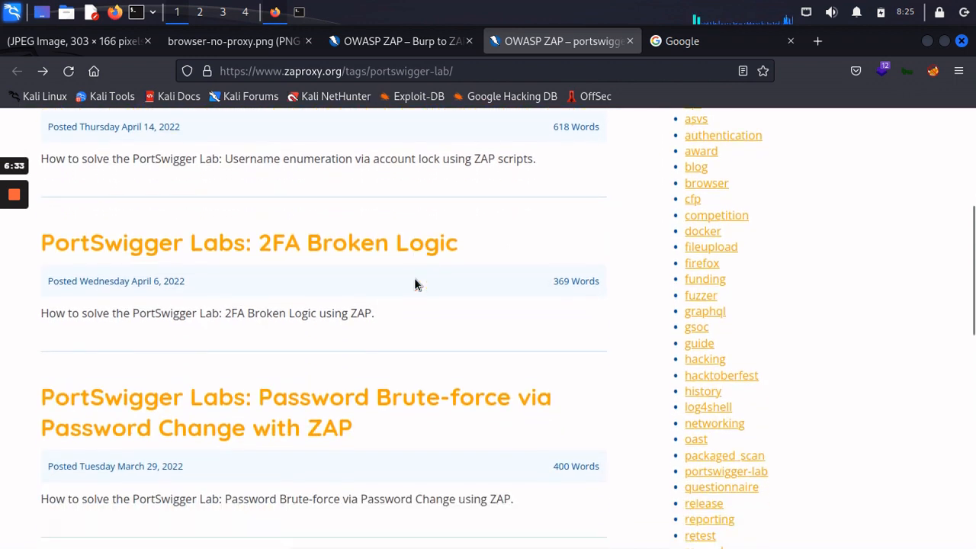
scroll(415, 285, down, 3)
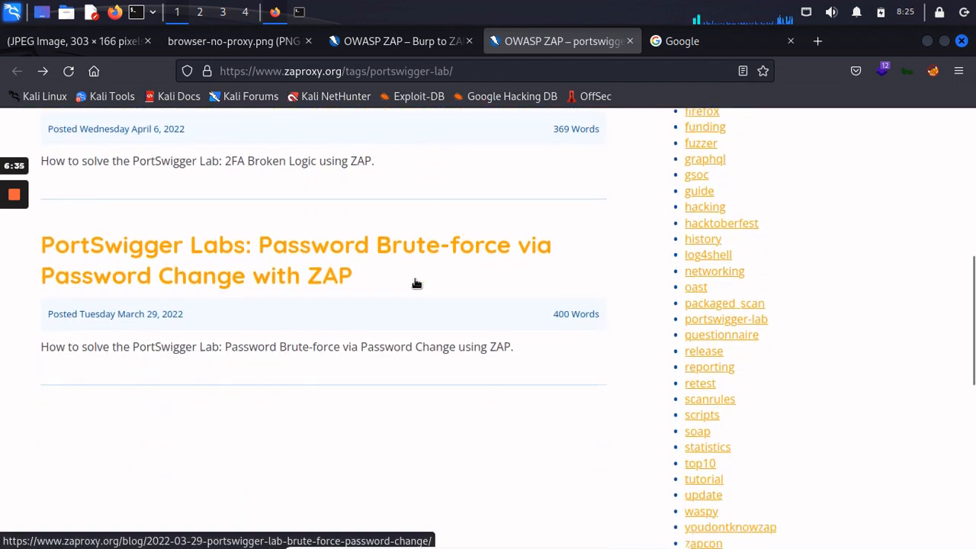
scroll(415, 285, up, 8)
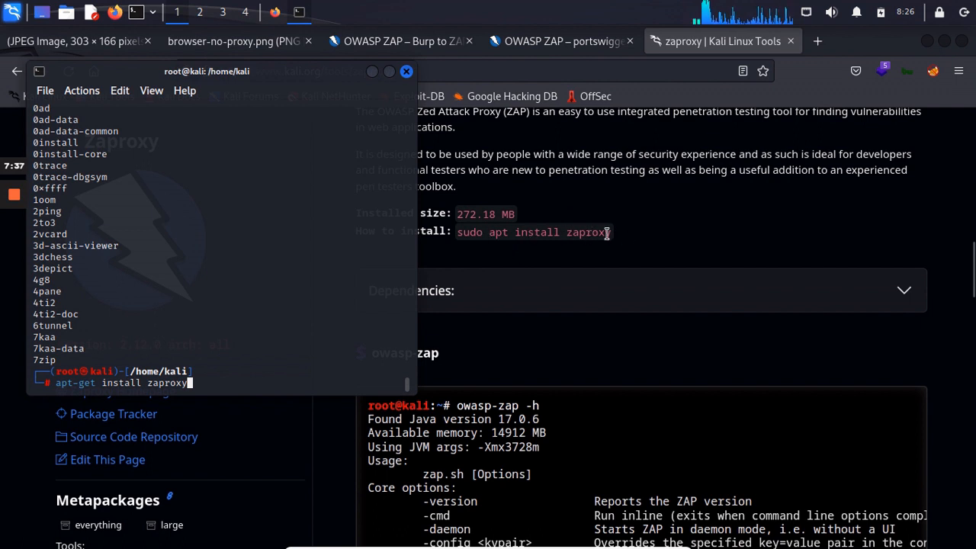
Step: Highlight the apt-get install zaproxy command in the terminal for review
drag(208, 384, 48, 382)
click(99, 369)
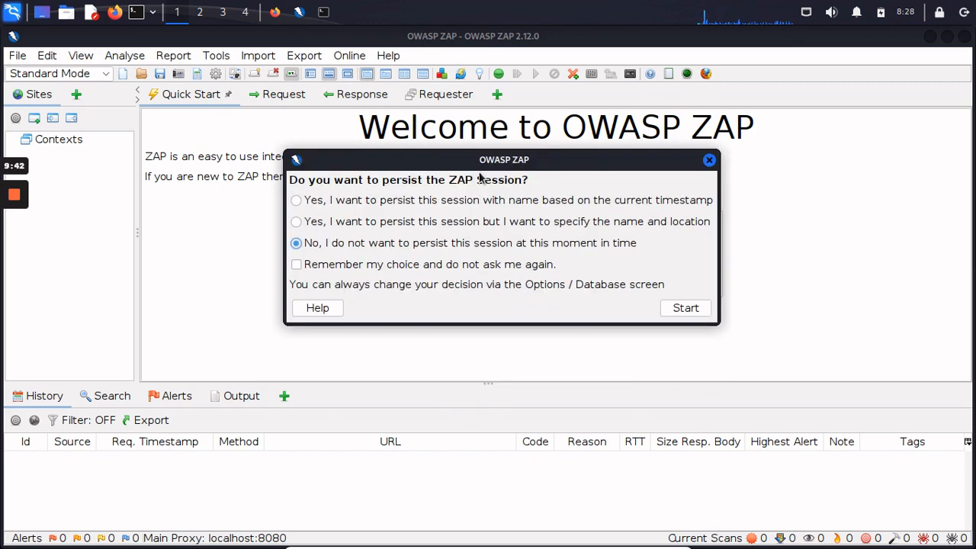
Step: Start the ZAP session without persisting it
drag(525, 163, 506, 181)
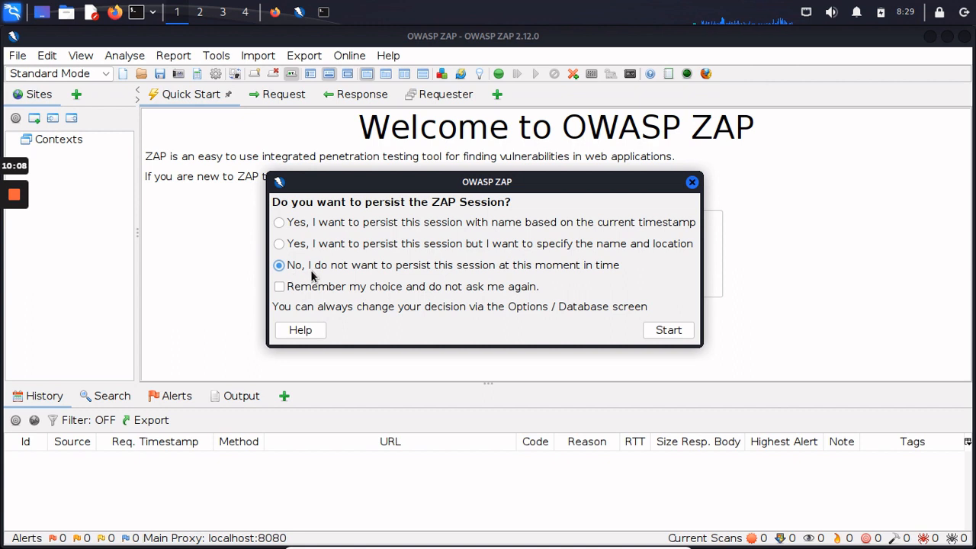
click(666, 333)
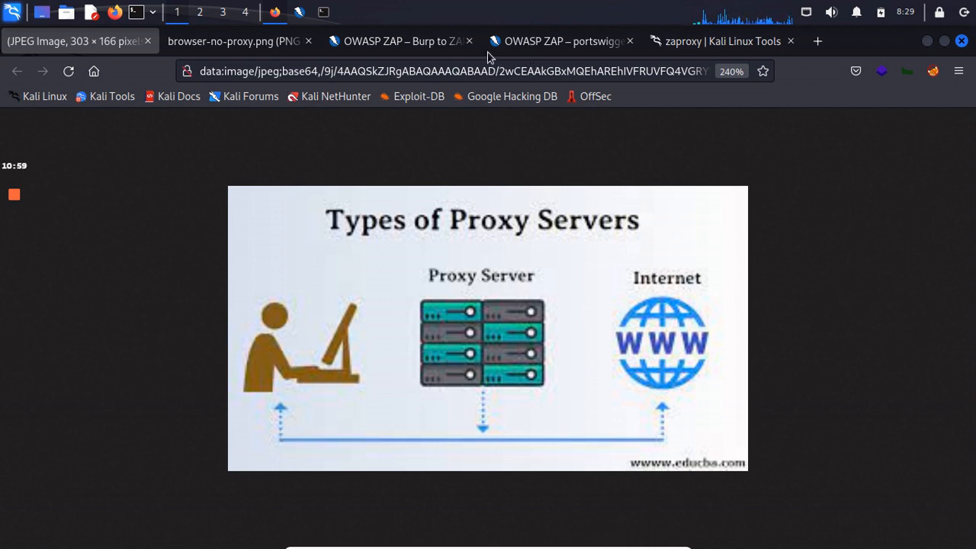
Step: Switch to OWASP ZAP, search its options for "certifica", and go to the Server Certificates settings
click(301, 15)
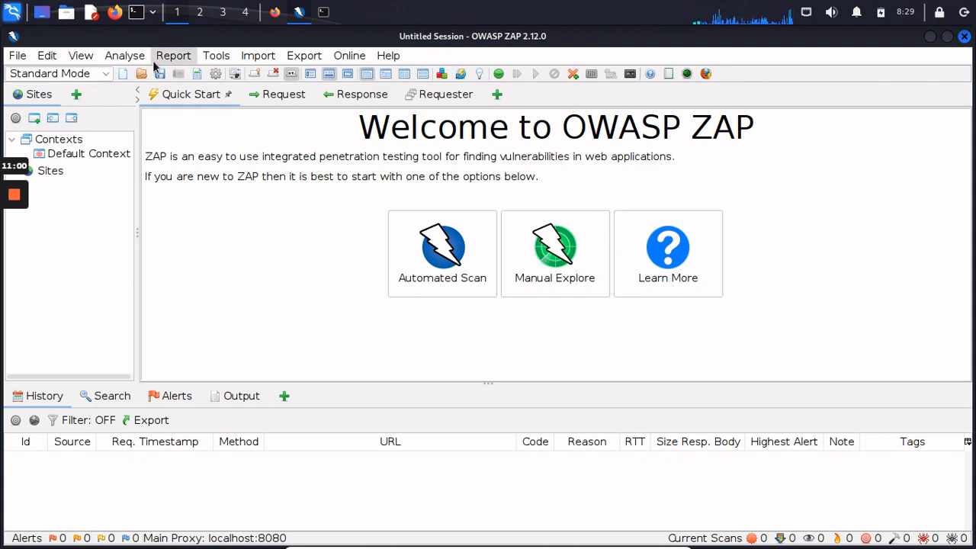
click(217, 57)
mouse_move(241, 65)
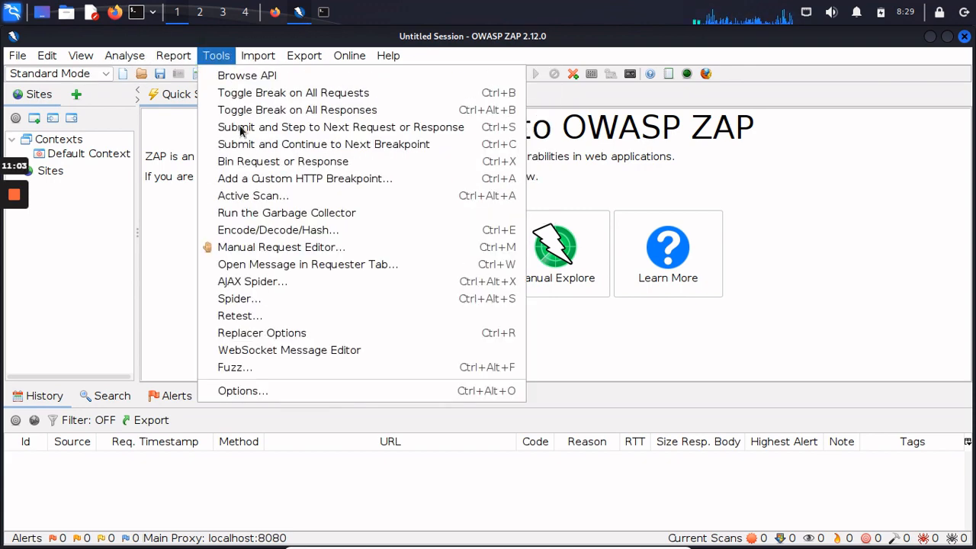
click(255, 385)
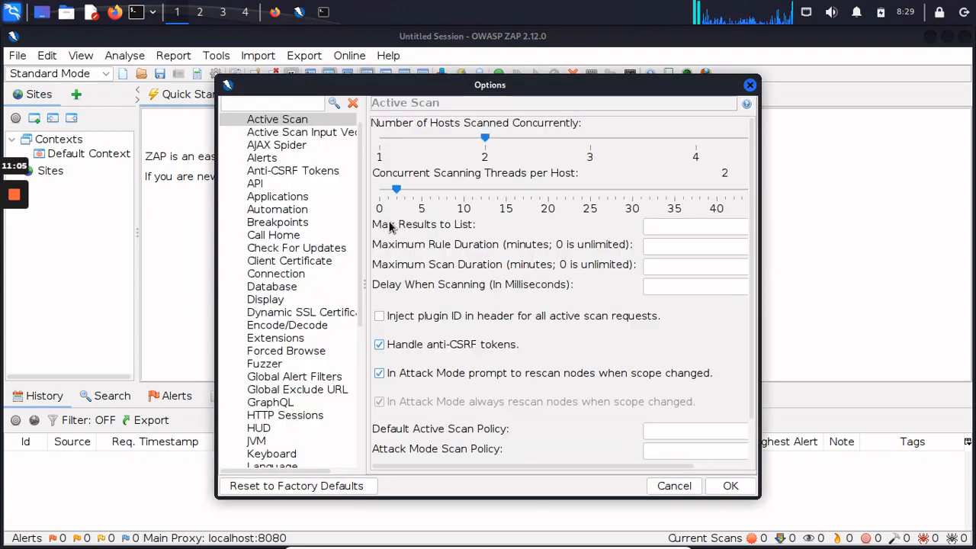
text(certifica)
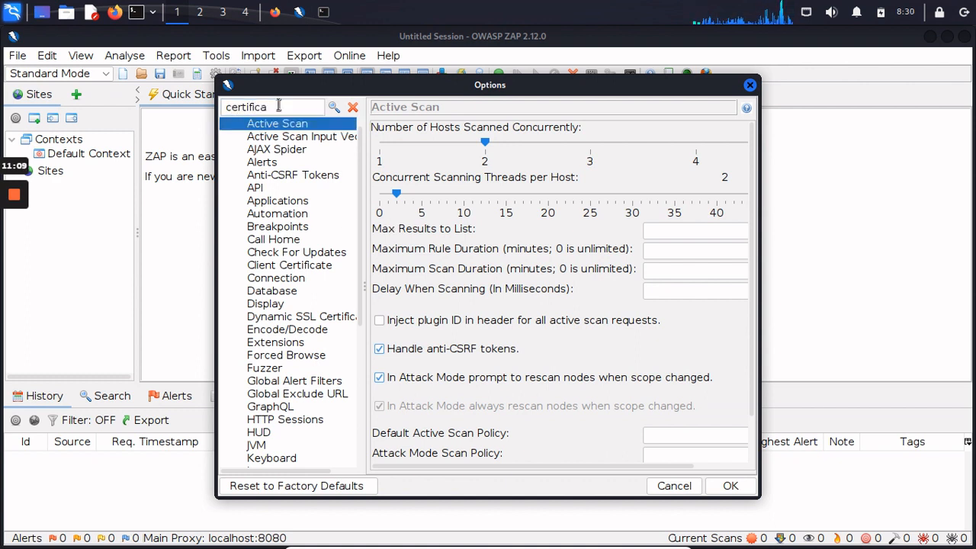
key(Return)
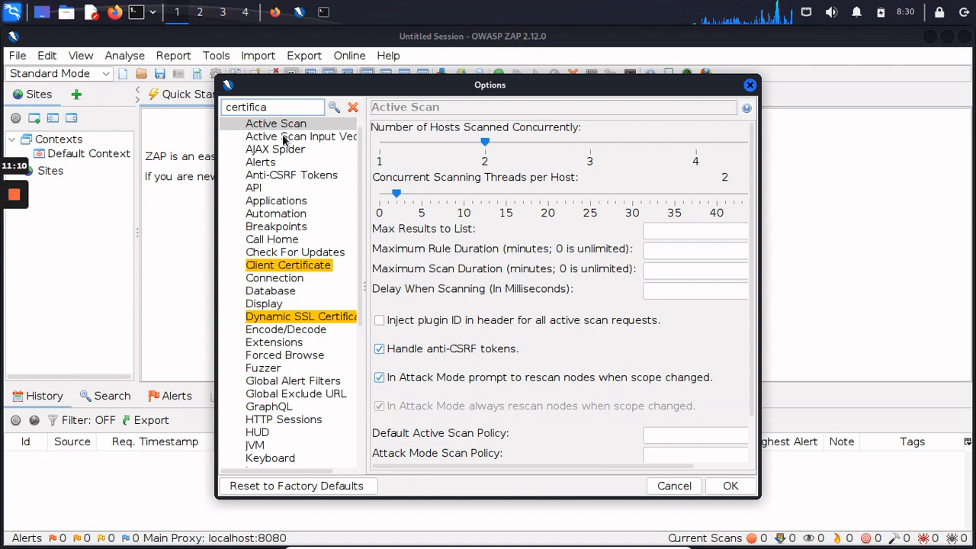
click(299, 266)
click(330, 318)
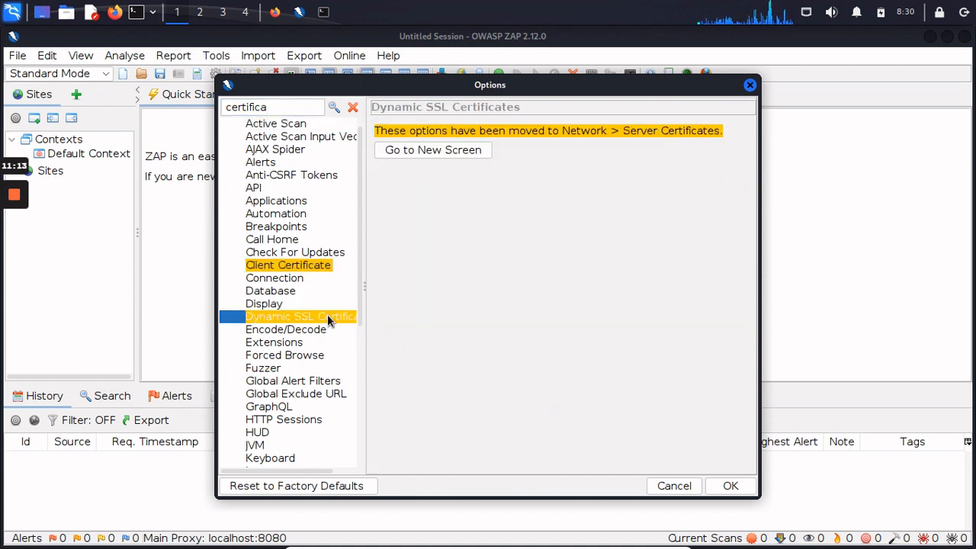
click(419, 150)
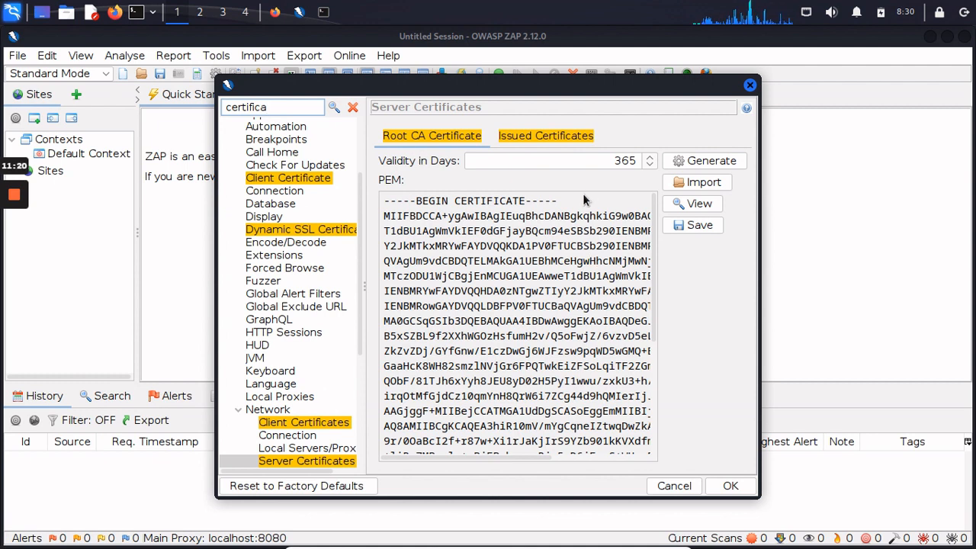
Step: Begin saving the root CA certificate and choose /home/kali/Desktop as the destination folder
click(699, 225)
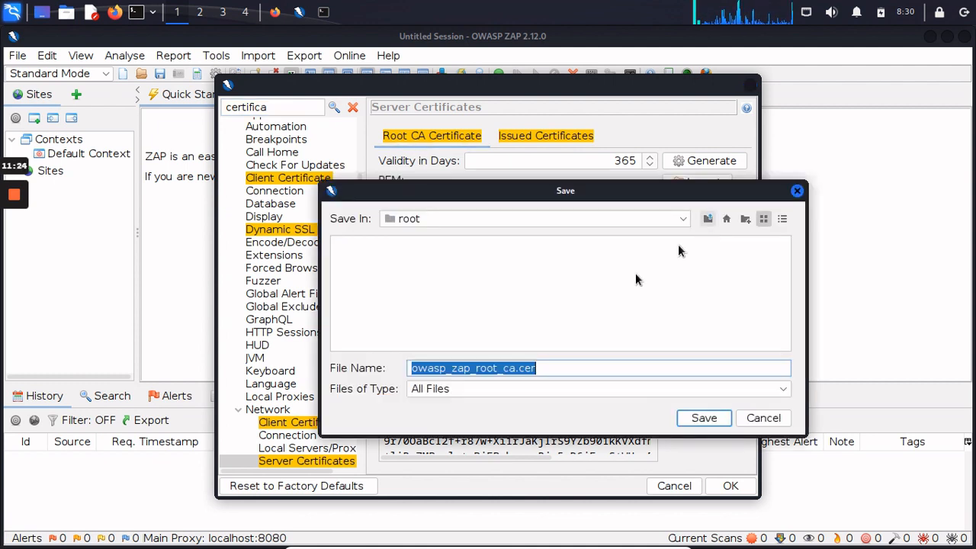
click(427, 220)
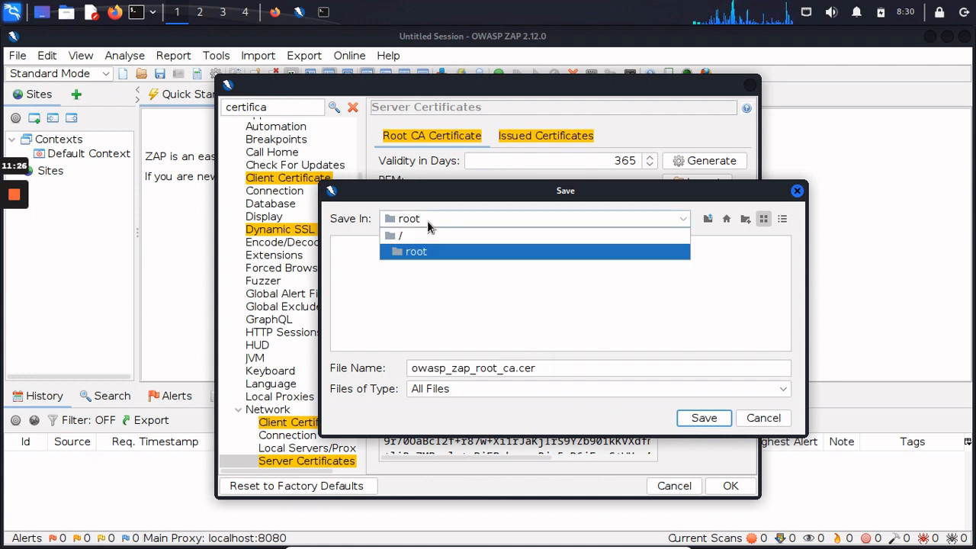
click(418, 233)
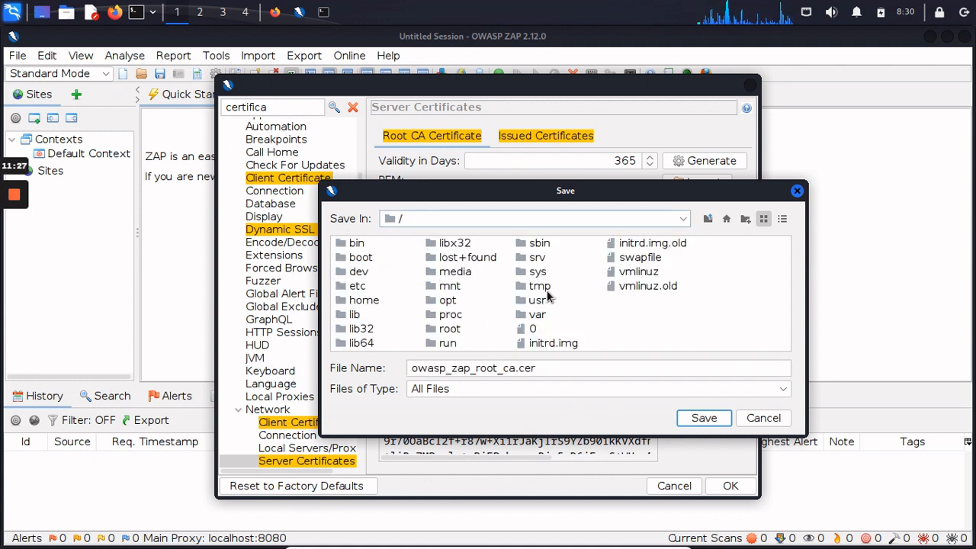
click(531, 301)
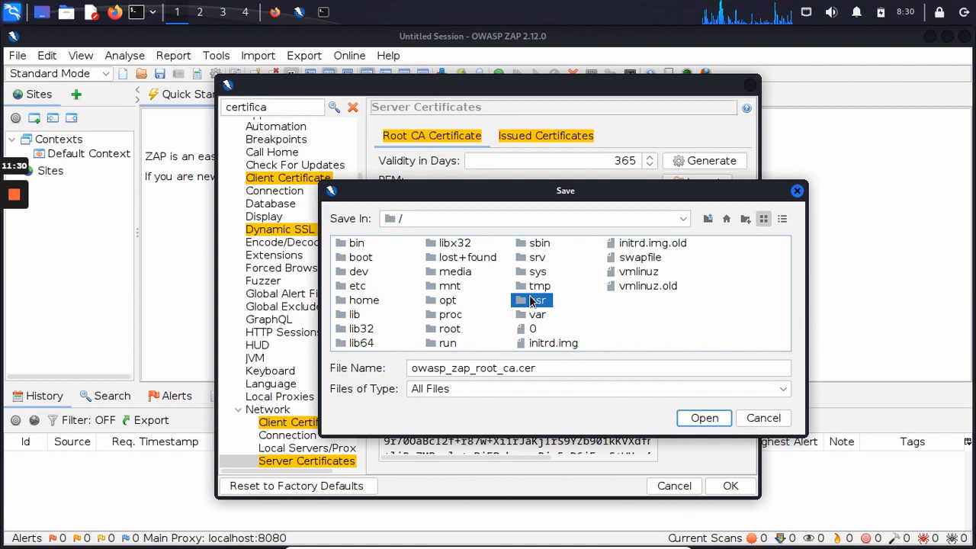
key(Left)
key(Left)
key(Return)
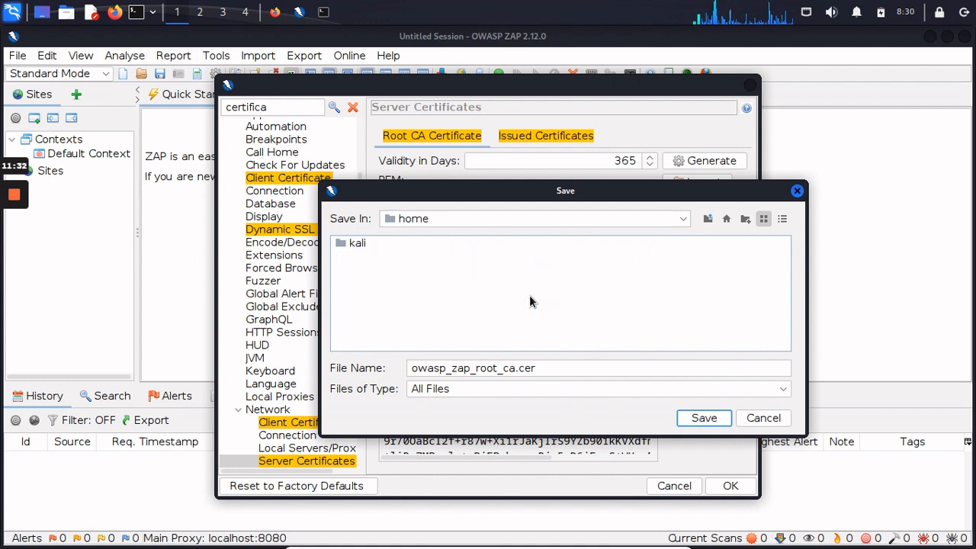
key(Down)
key(Return)
key(Down)
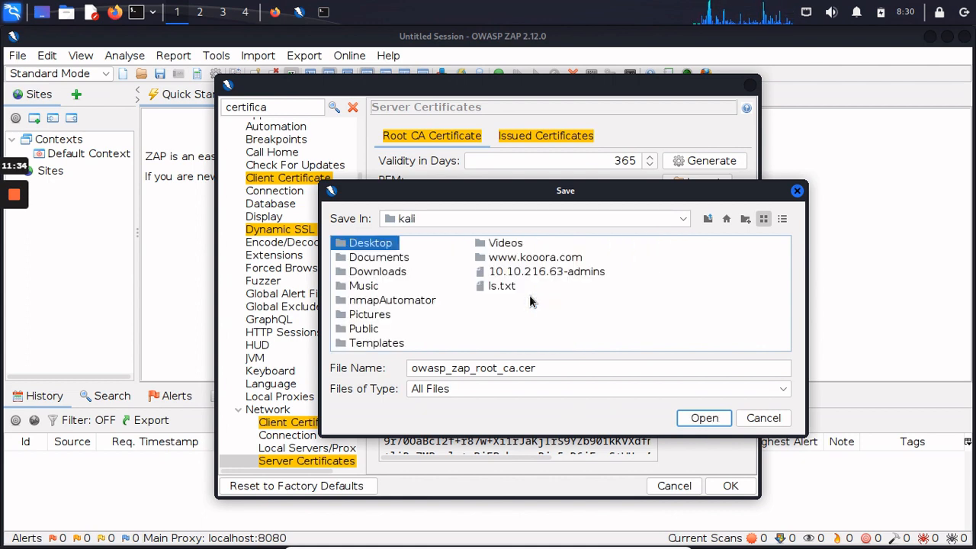
key(Return)
Step: Save the certificate over the existing owasp_zap_root_ca.cer on the Desktop and accept the options
click(449, 243)
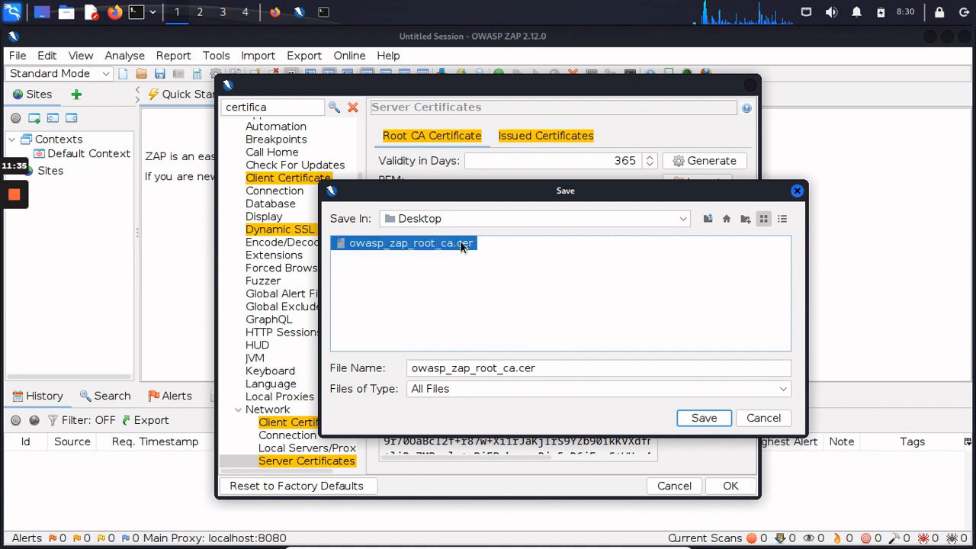
click(702, 418)
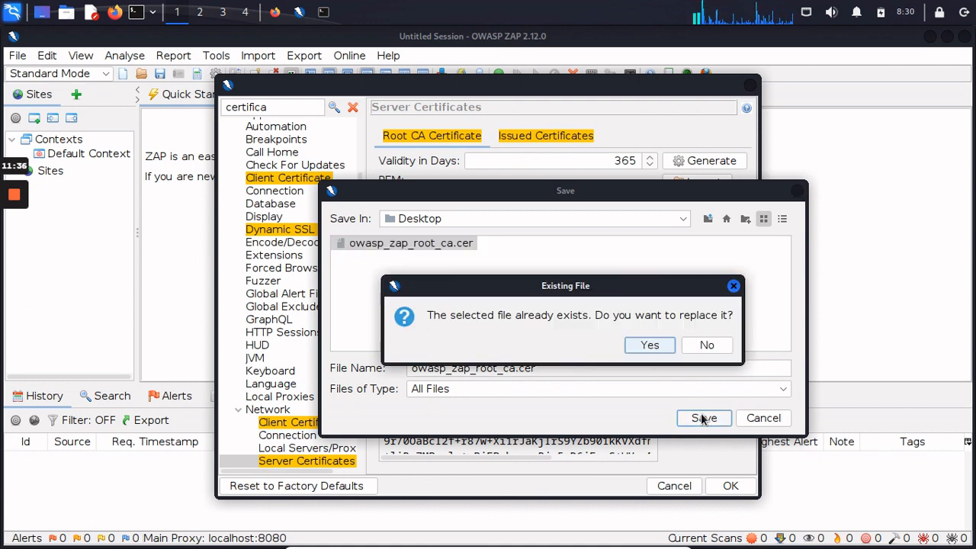
click(729, 488)
Step: Switch to Firefox, search its settings for "certif", and open the Certificate Manager
click(274, 16)
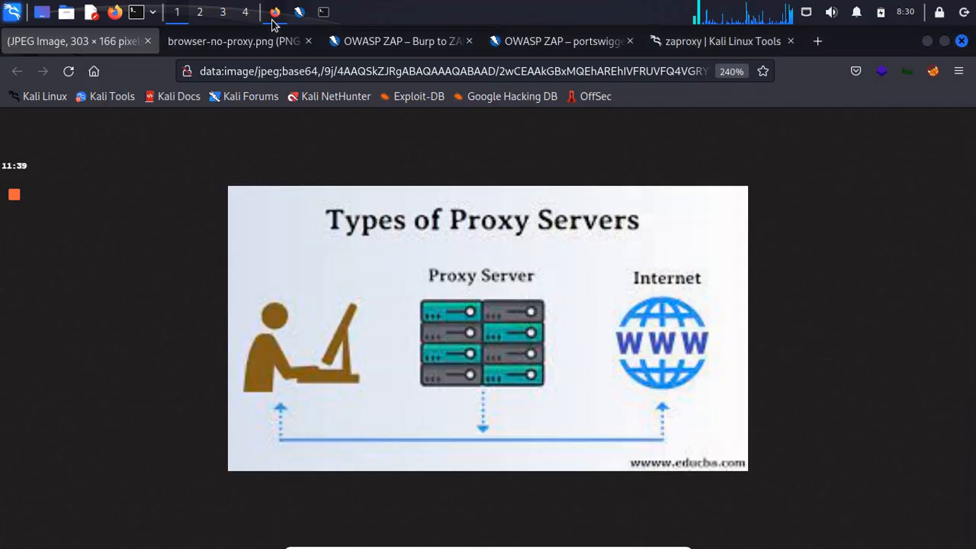
click(959, 70)
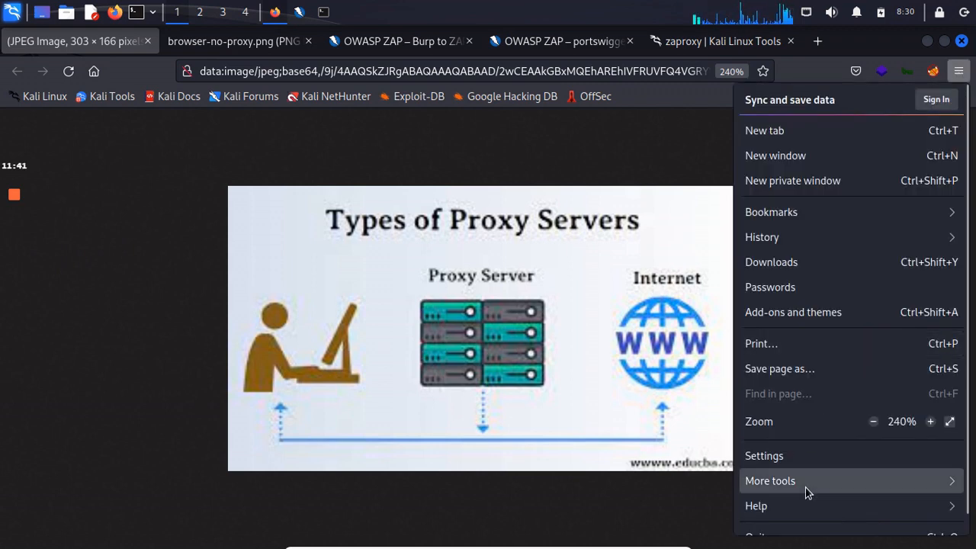
click(860, 456)
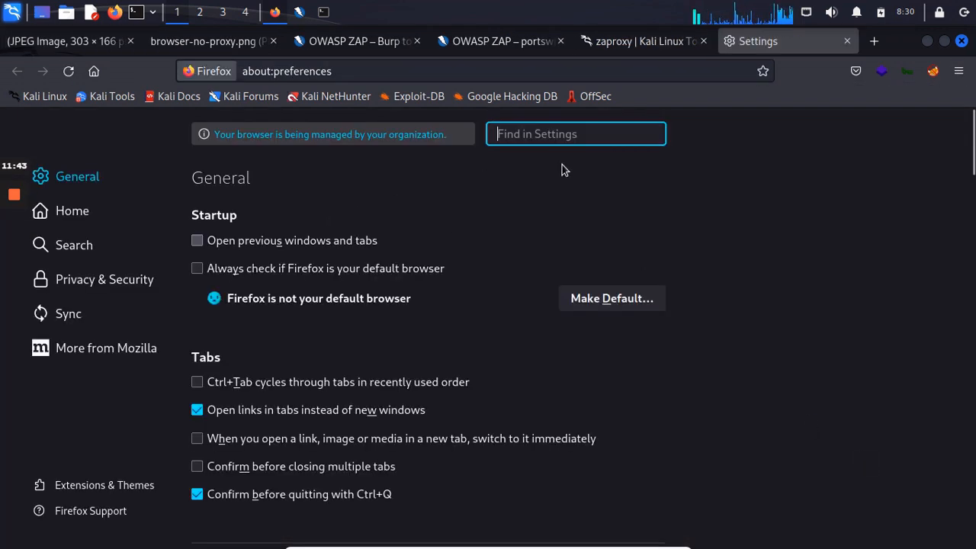
text(certif)
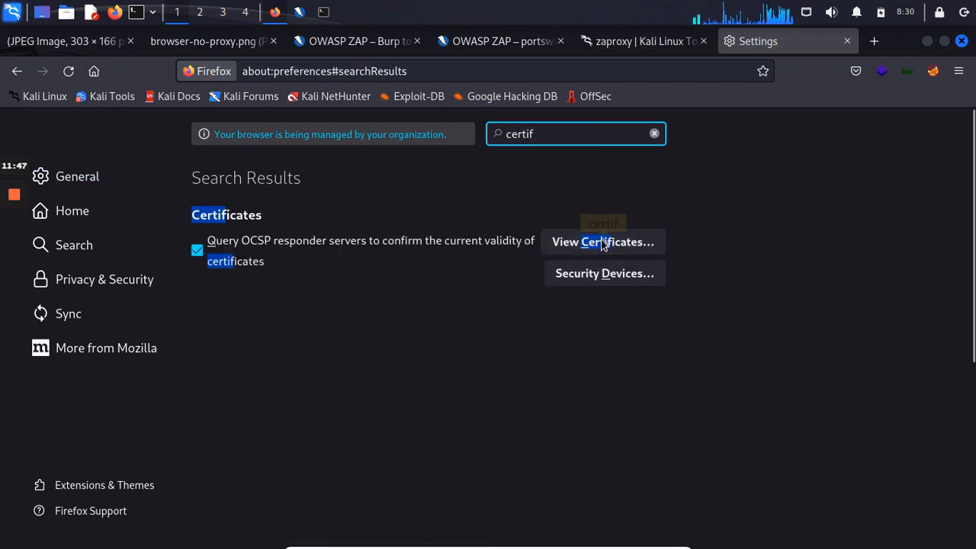
click(652, 248)
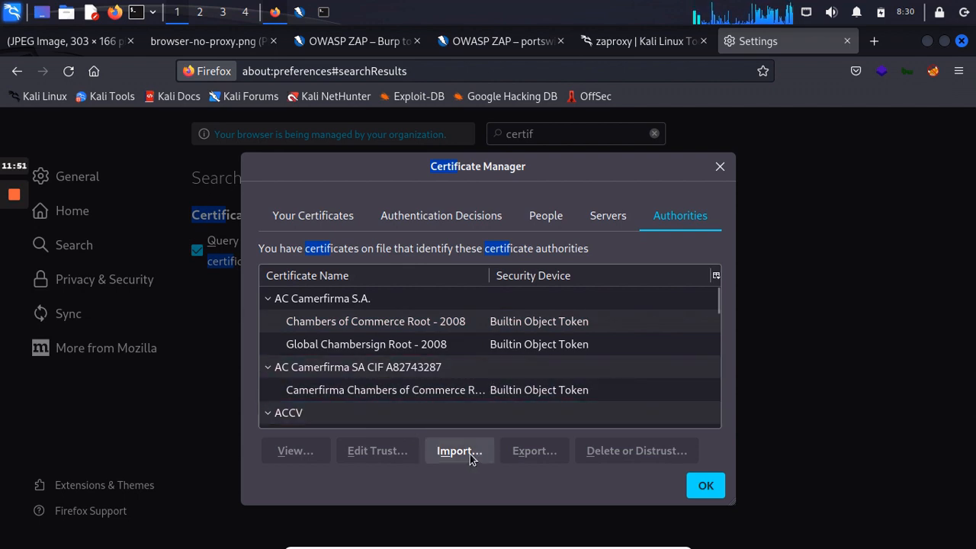
Step: Try to import owasp_zap_root_ca.cer from the Desktop as a certificate authority and close the Certificate Manager
click(469, 452)
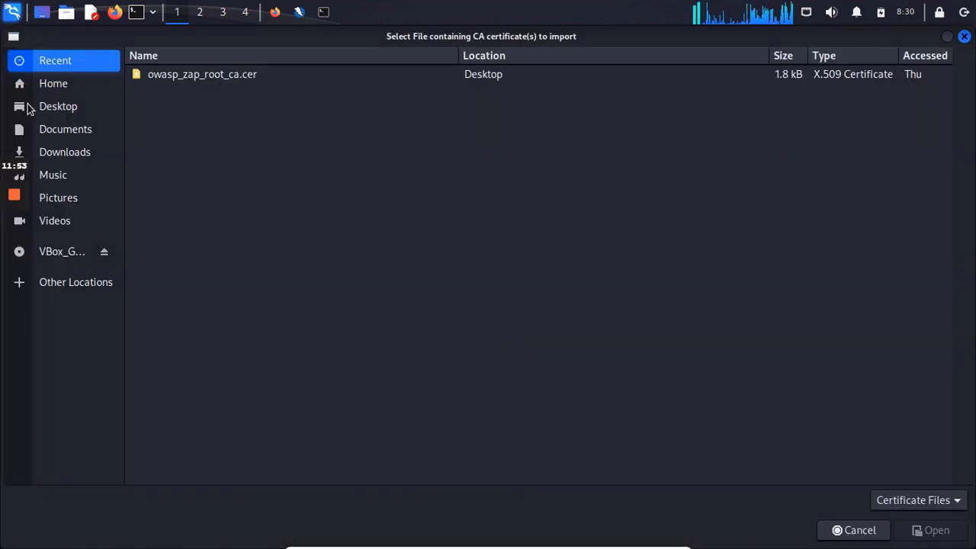
click(229, 72)
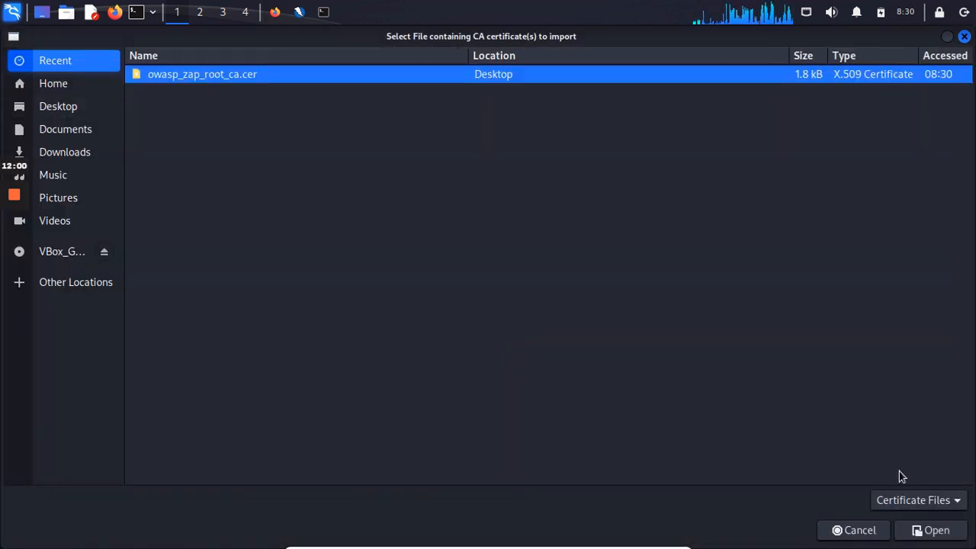
click(933, 530)
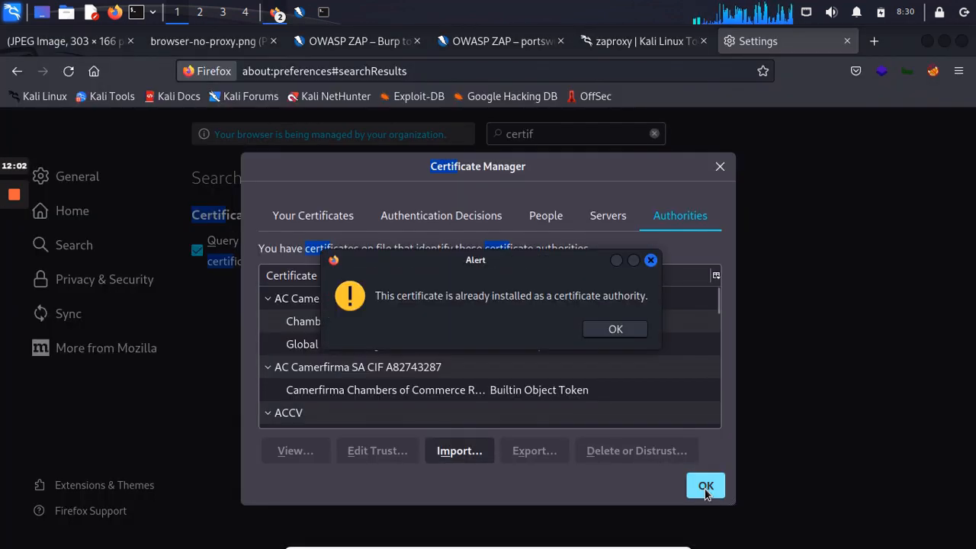
drag(478, 296, 496, 297)
click(496, 297)
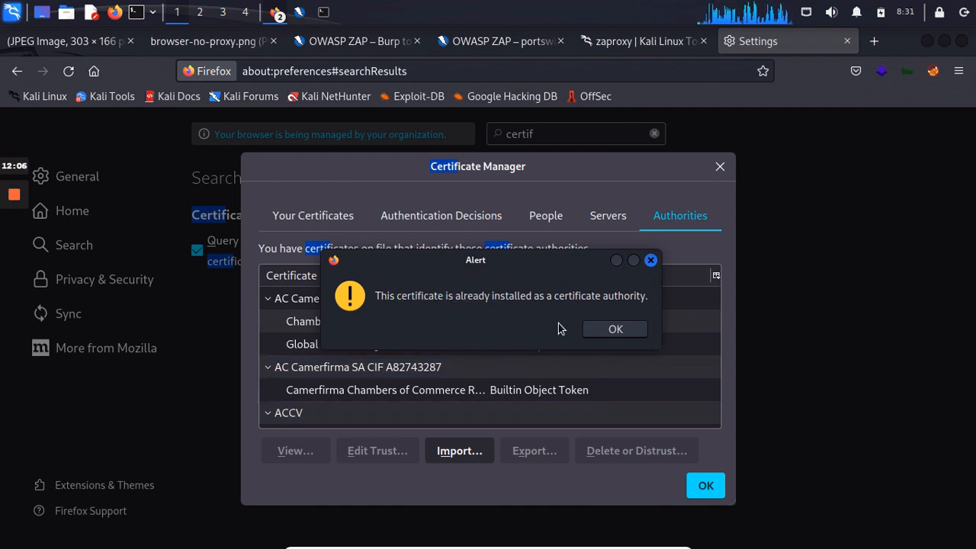
click(612, 329)
click(705, 485)
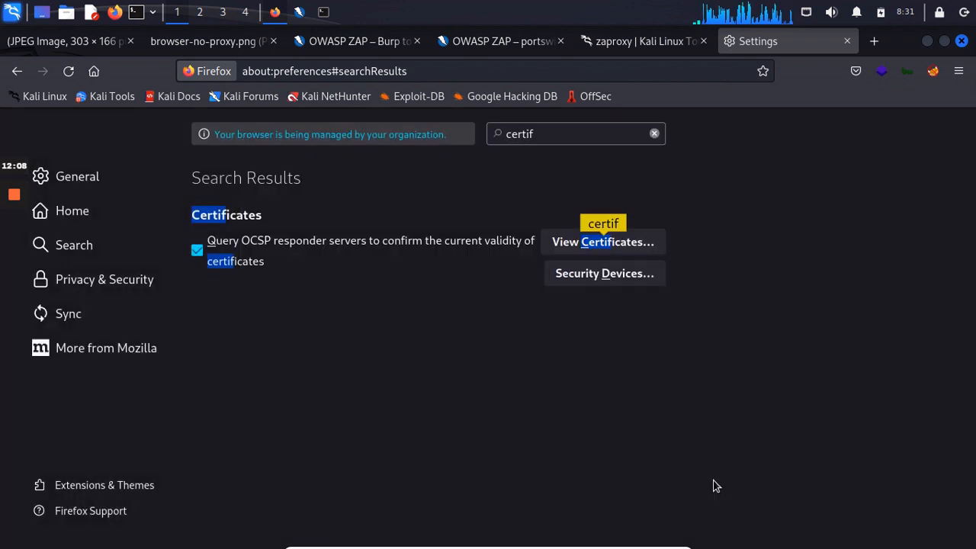
Step: Search the web for foxyproxy in a new tab and open the FoxyProxy Standard page on addons.mozilla.org
click(868, 44)
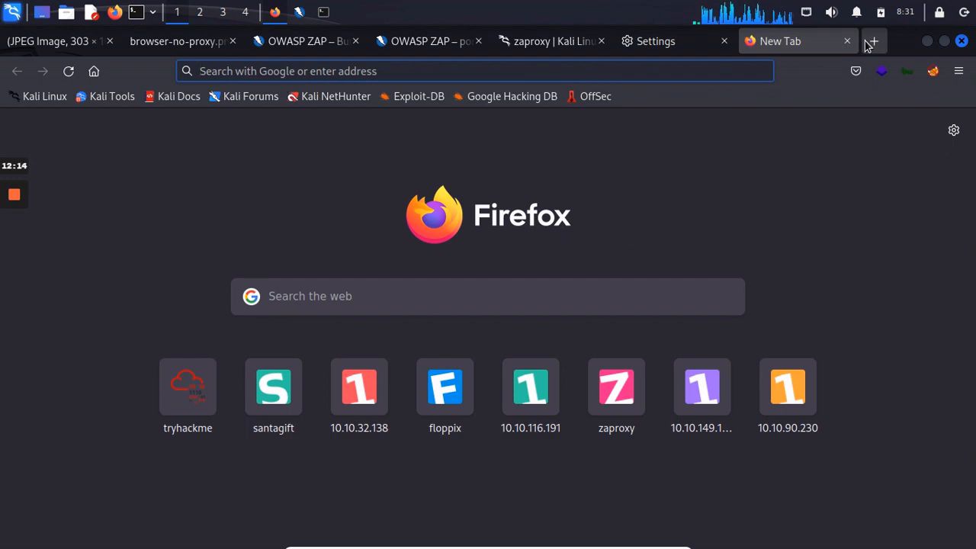
text(foxu)
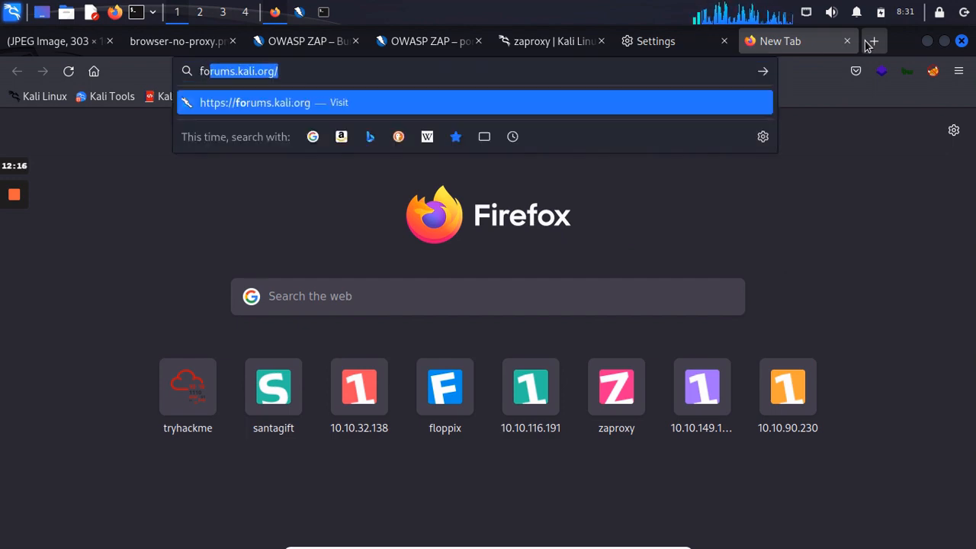
key(BackSpace)
text(y)
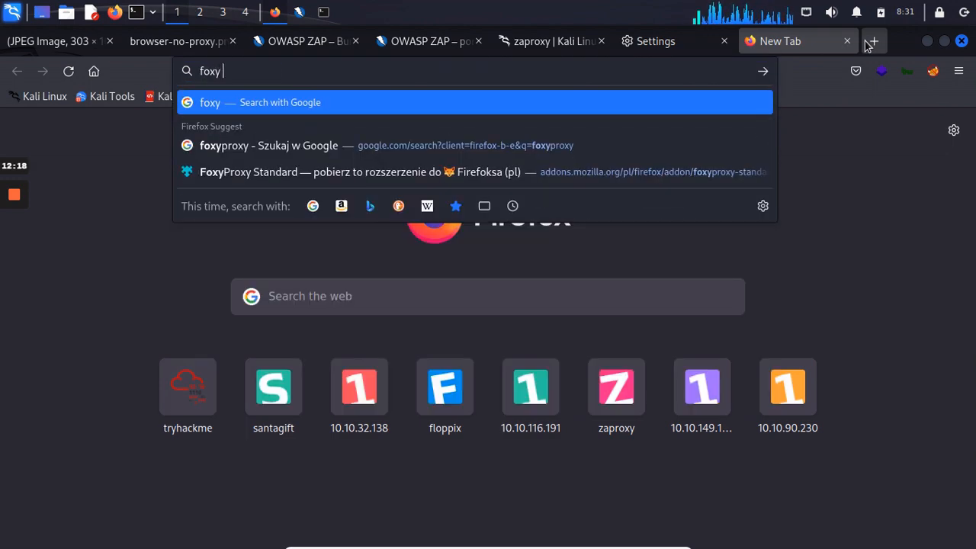
key(Down)
key(Return)
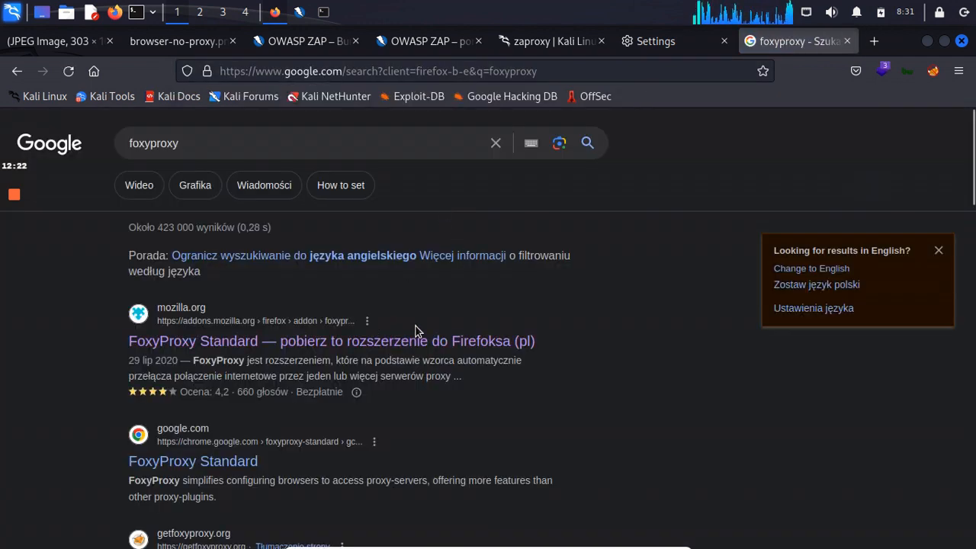
click(415, 340)
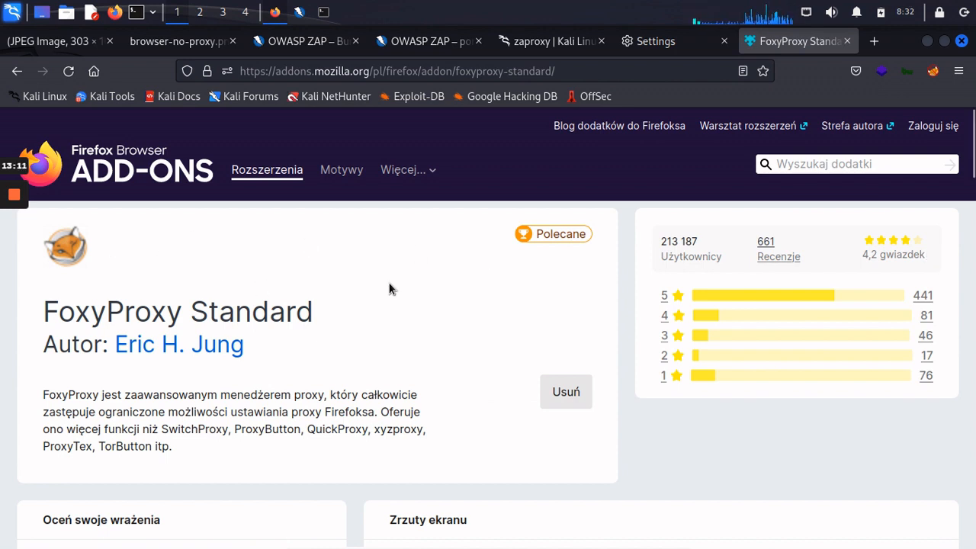
Step: Switch FoxyProxy to BurpSuite and to ZAP PROXY, and turn it off again to use the Firefox settings
click(928, 72)
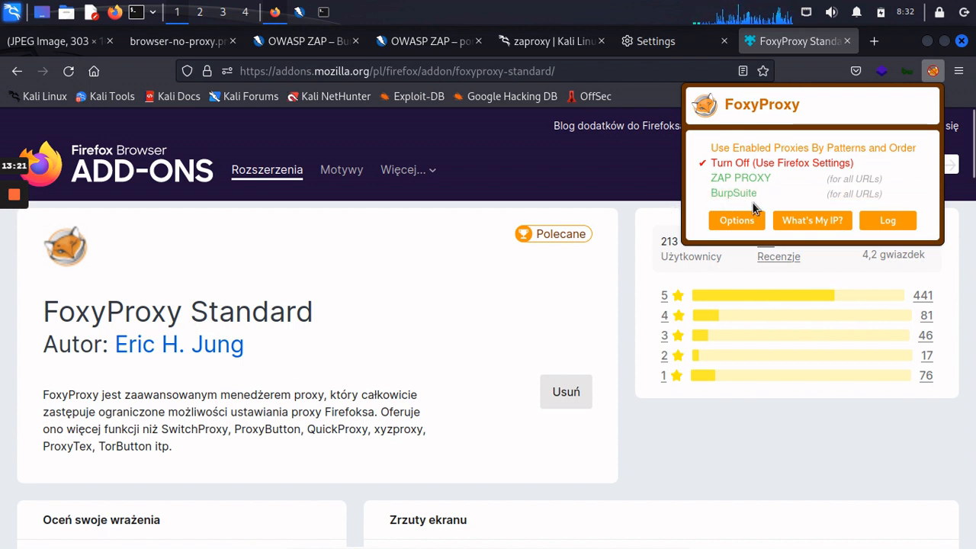
click(754, 200)
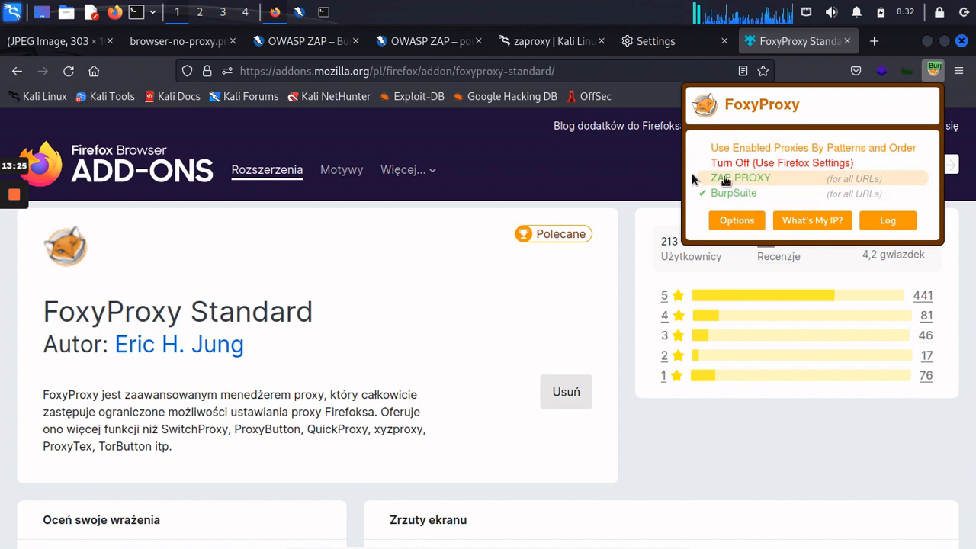
click(776, 180)
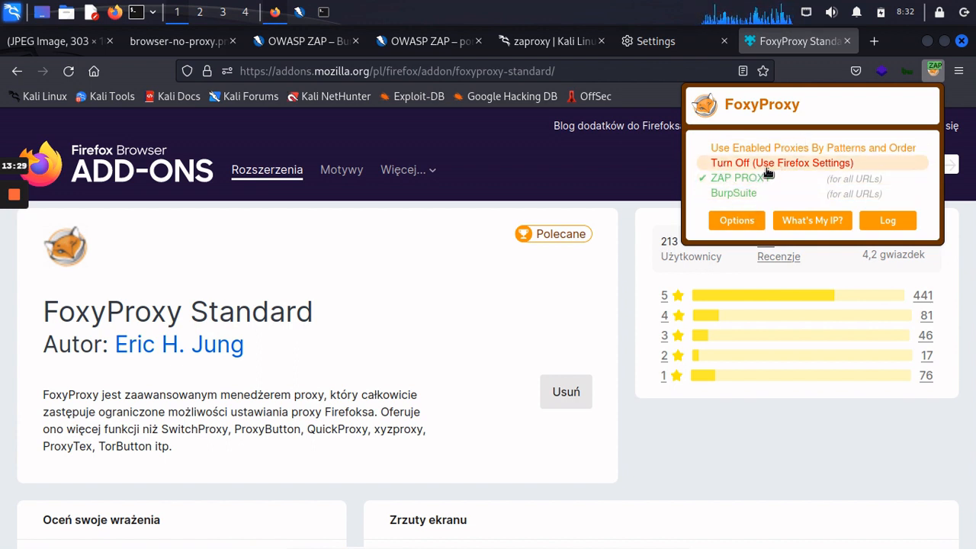
click(766, 168)
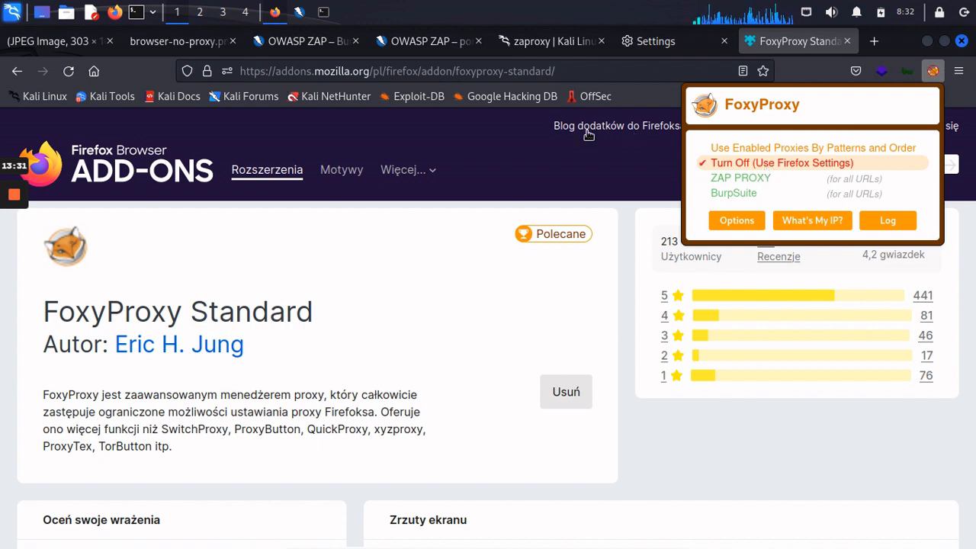
Step: Load google.com in a new tab with FoxyProxy turned off and close that tab
click(875, 41)
click(875, 40)
text(g)
key(Return)
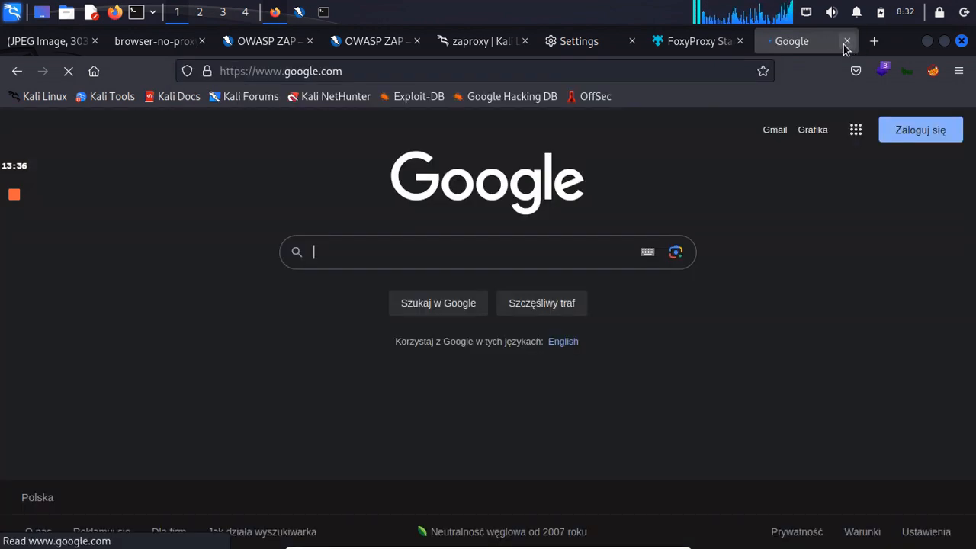
click(845, 44)
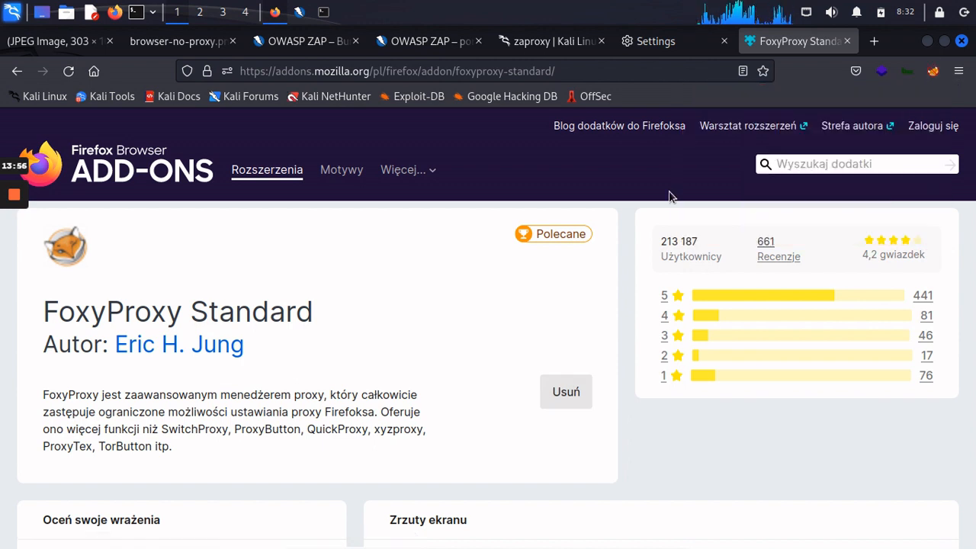
Step: Start a new proxy entry in the FoxyProxy options, titled ZAP with the proxy IP address 127.0.0.1
click(928, 76)
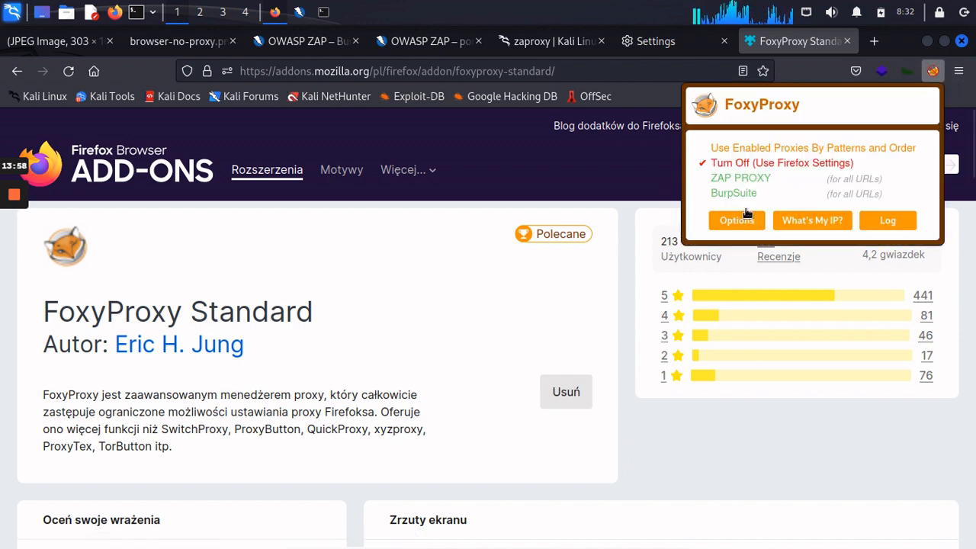
click(735, 222)
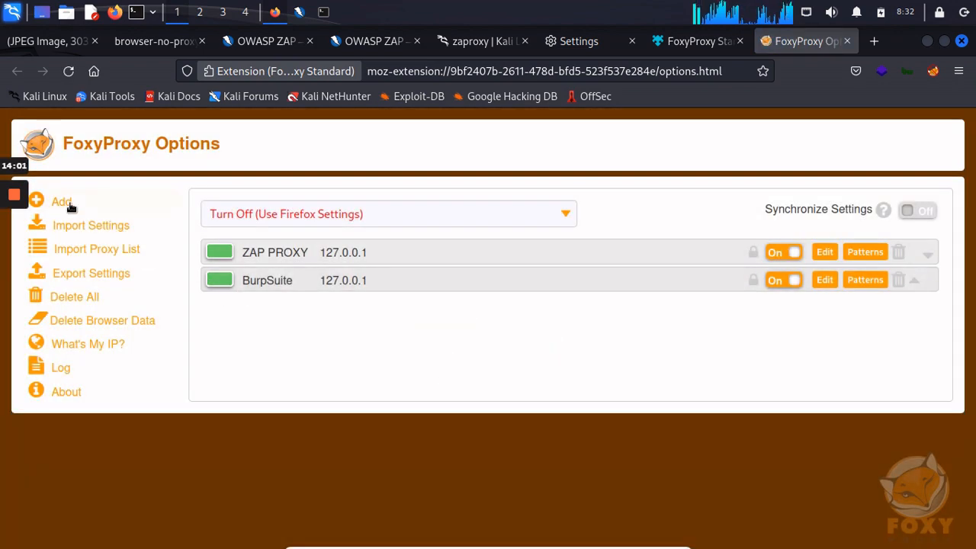
click(67, 205)
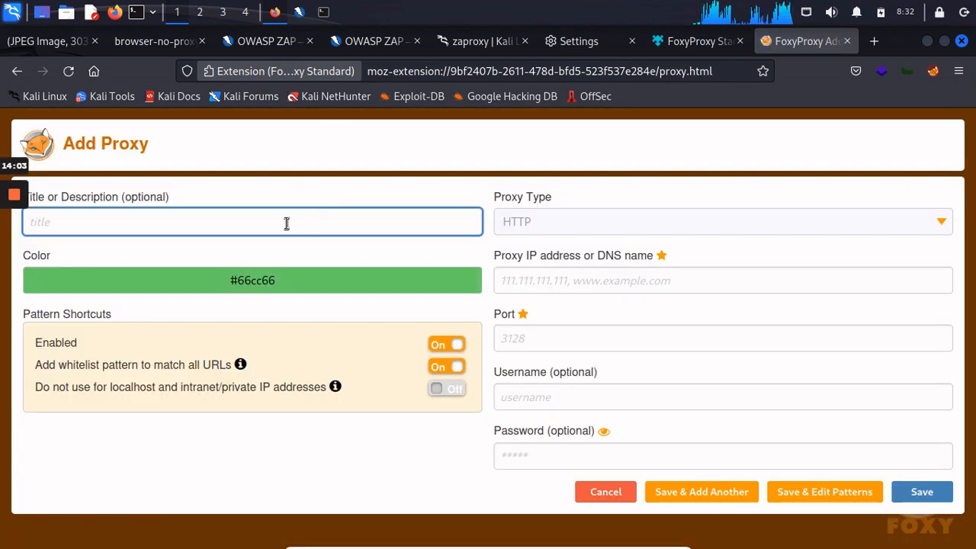
text(ZAP)
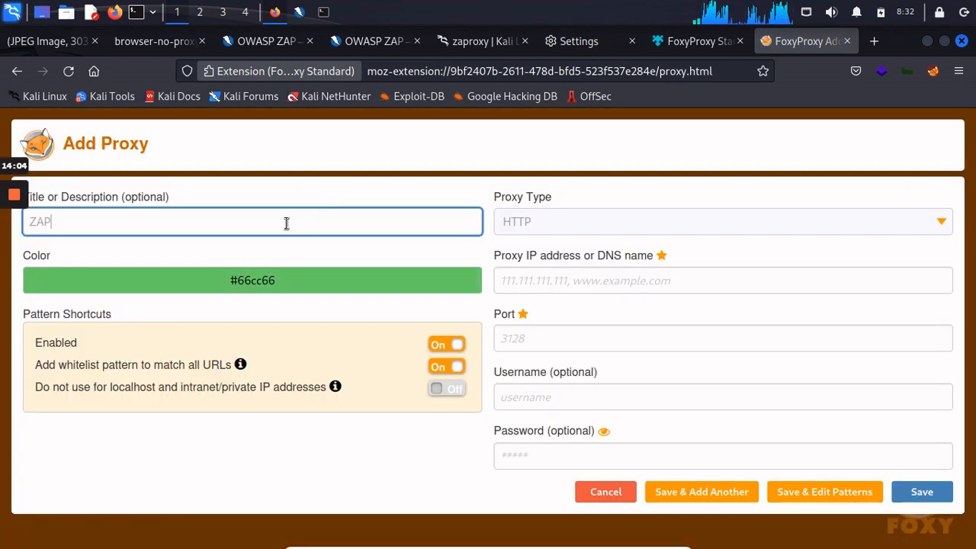
click(641, 289)
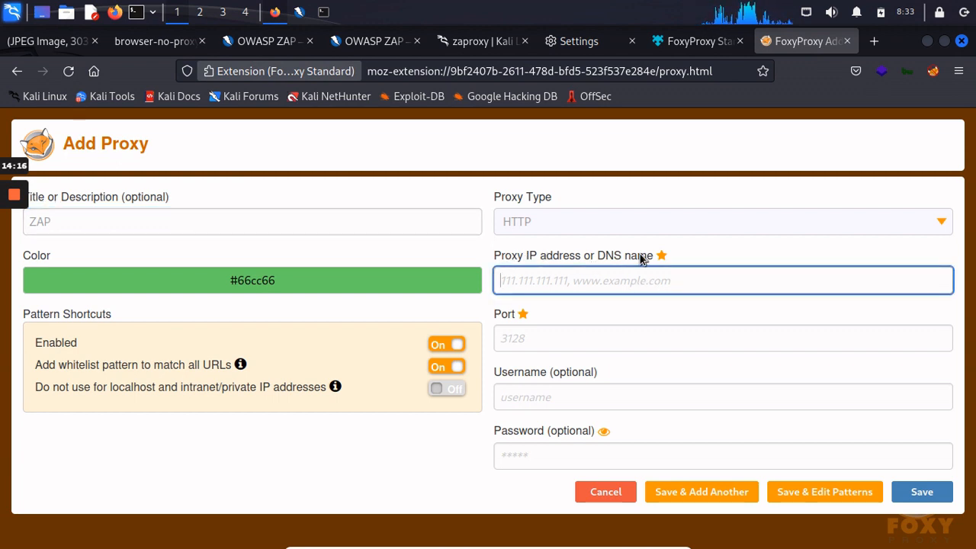
text(127.0.0.1)
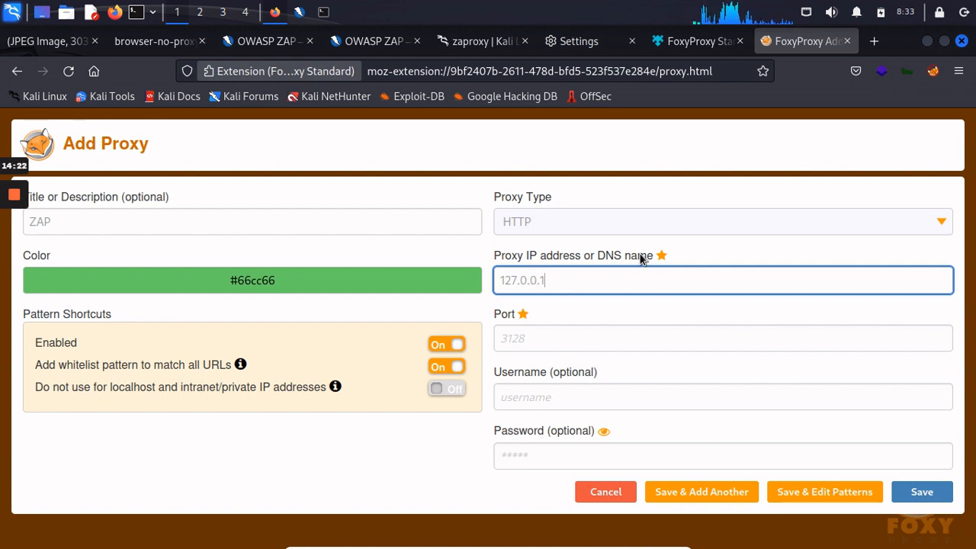
Step: Enter port 8080 for the new entry, matching ZAP's main proxy, and return to the FoxyProxy list without adding it
click(602, 344)
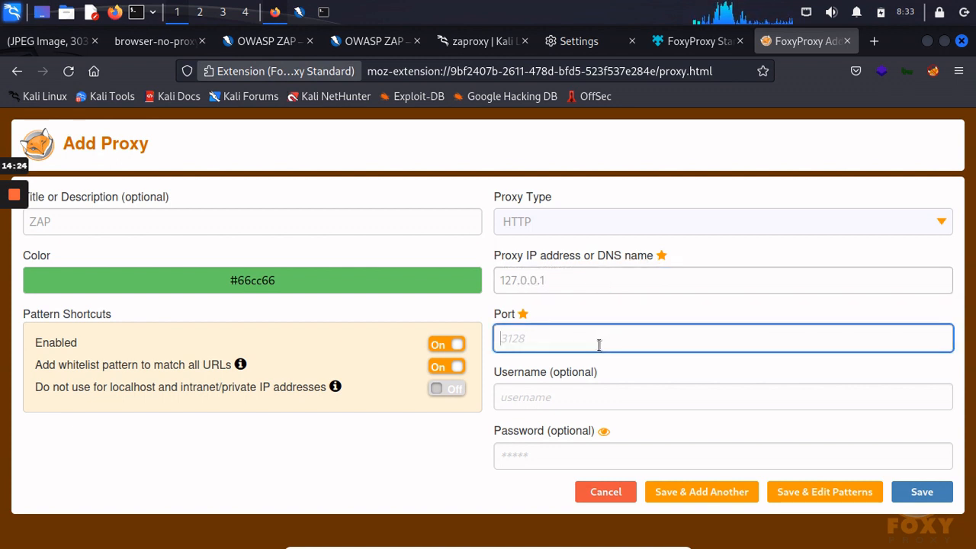
click(304, 15)
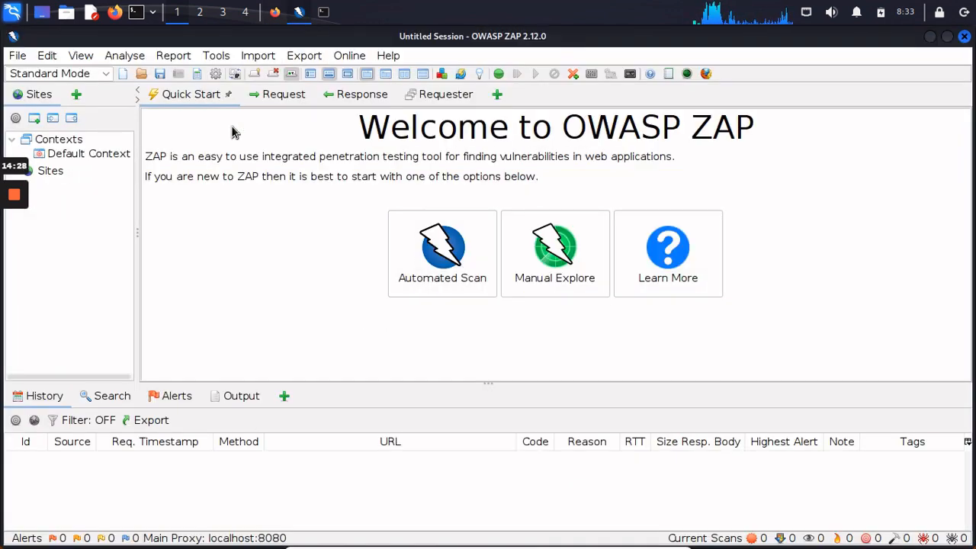
click(278, 14)
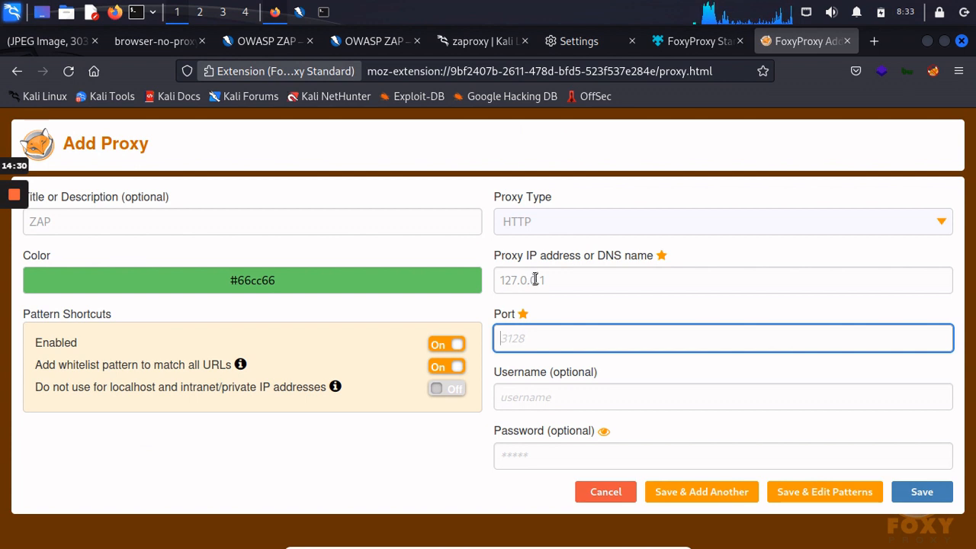
text(8080)
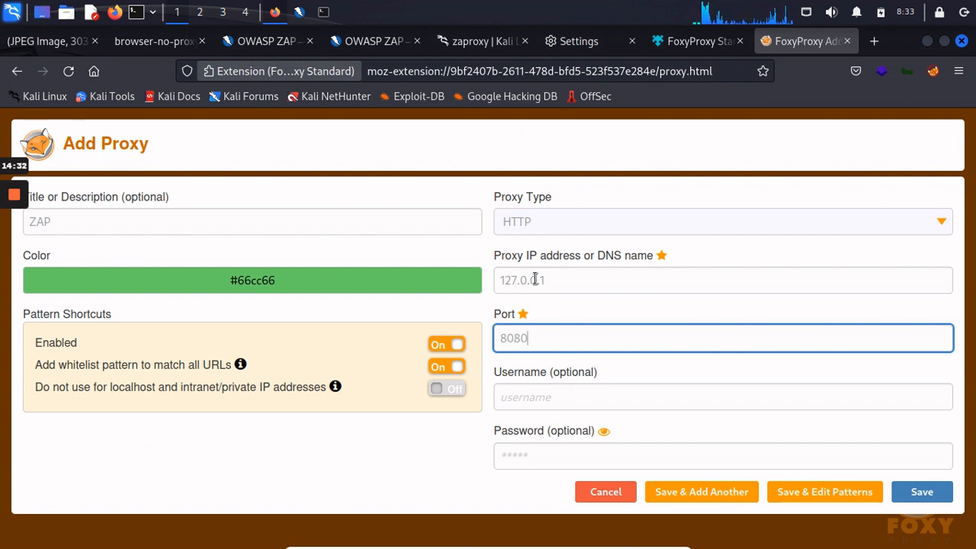
key(Tab)
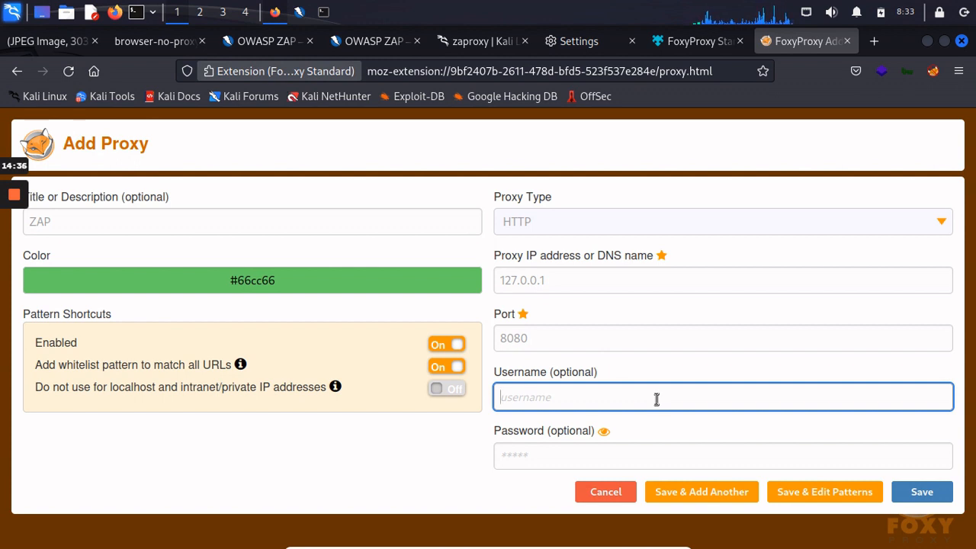
click(940, 495)
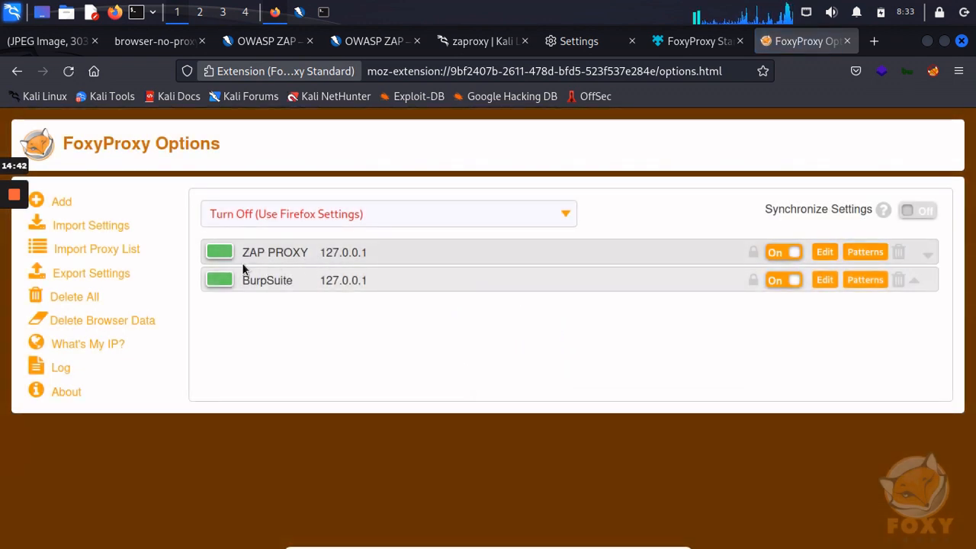
Step: Look at the existing ZAP PROXY entry, switch to OWASP ZAP and open the Automated Scan page
double_click(252, 256)
click(379, 252)
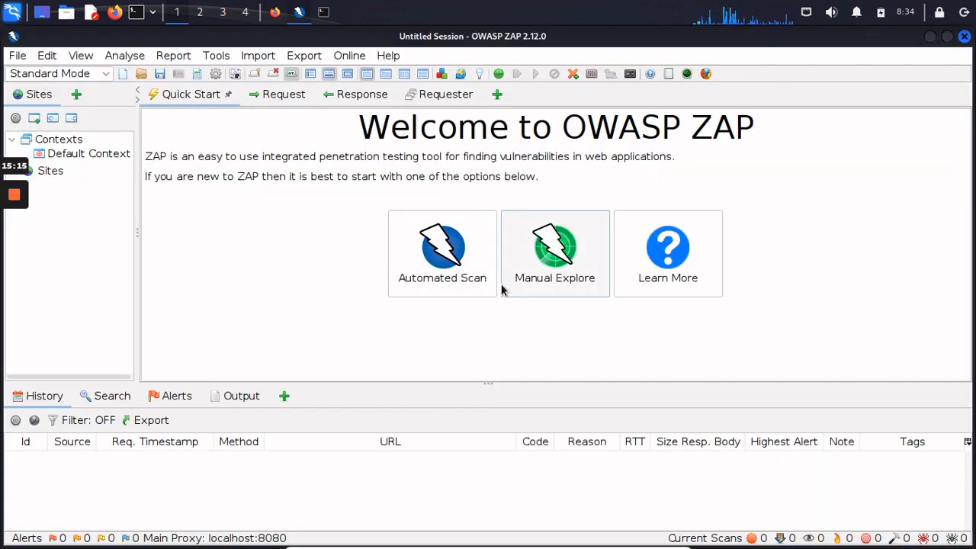
click(437, 254)
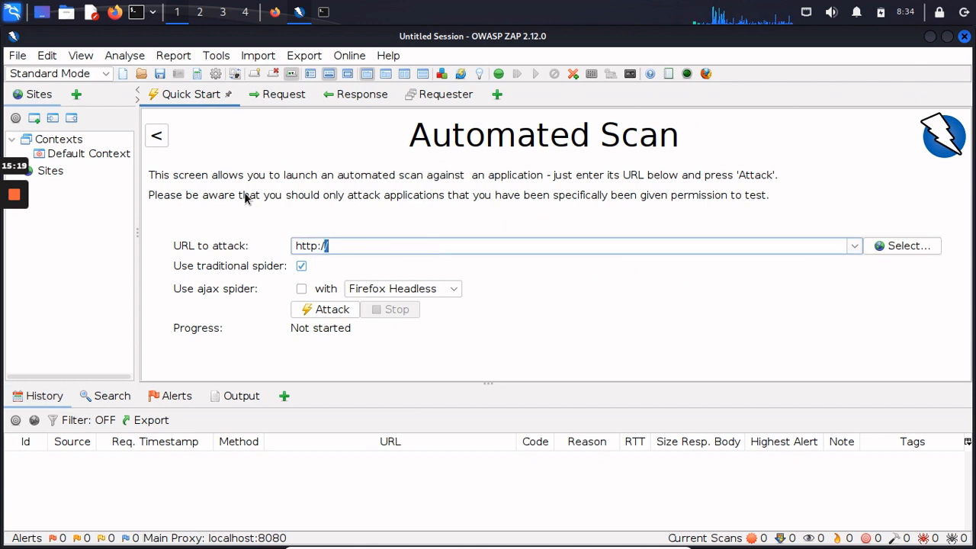
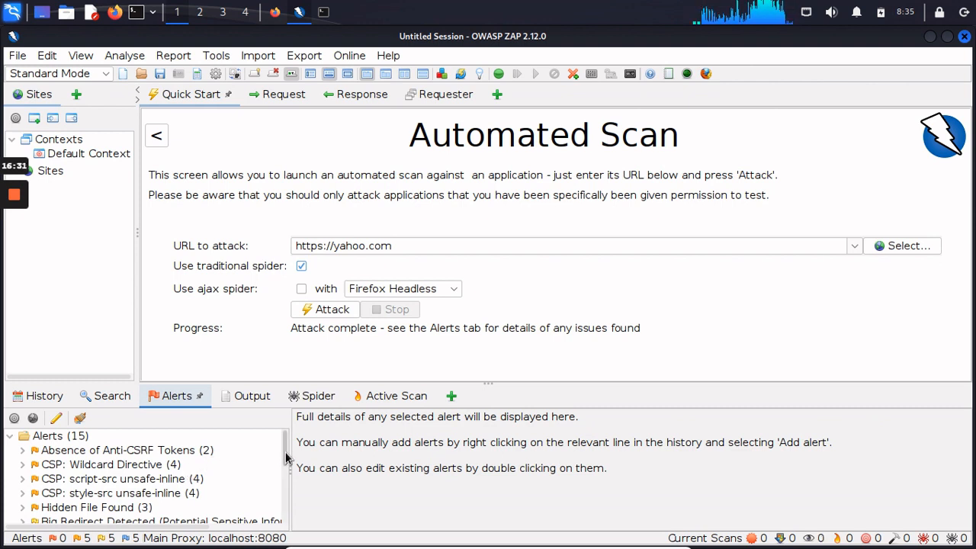
scroll(287, 458, down, 2)
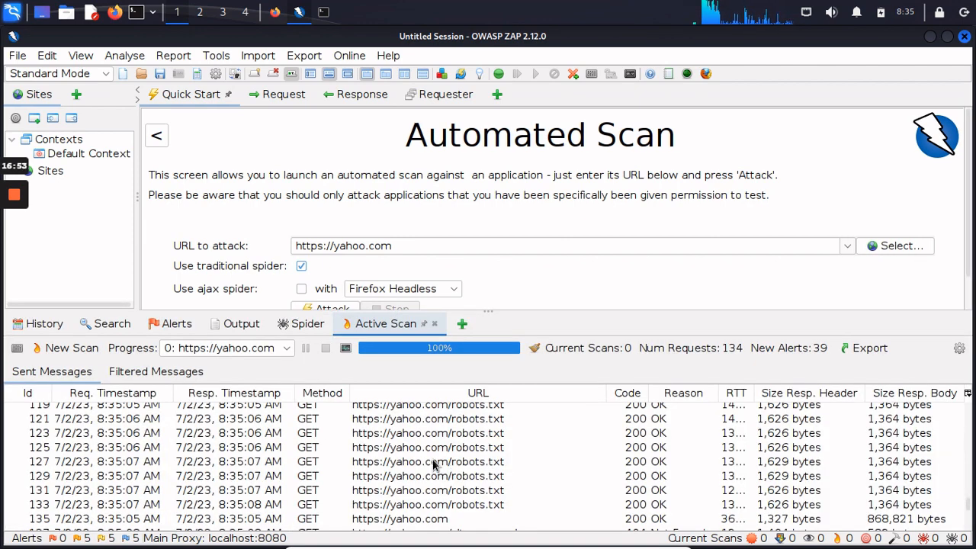
click(430, 462)
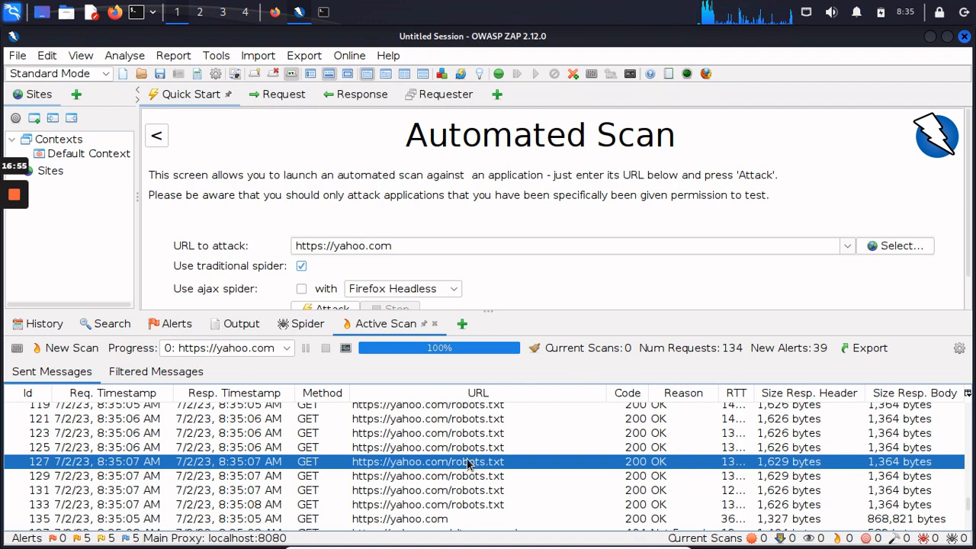
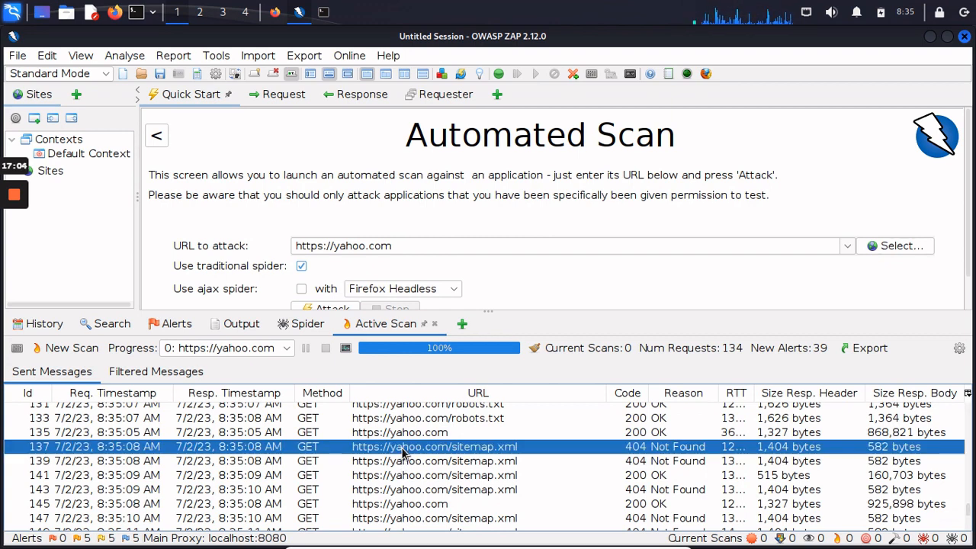
click(415, 418)
click(172, 324)
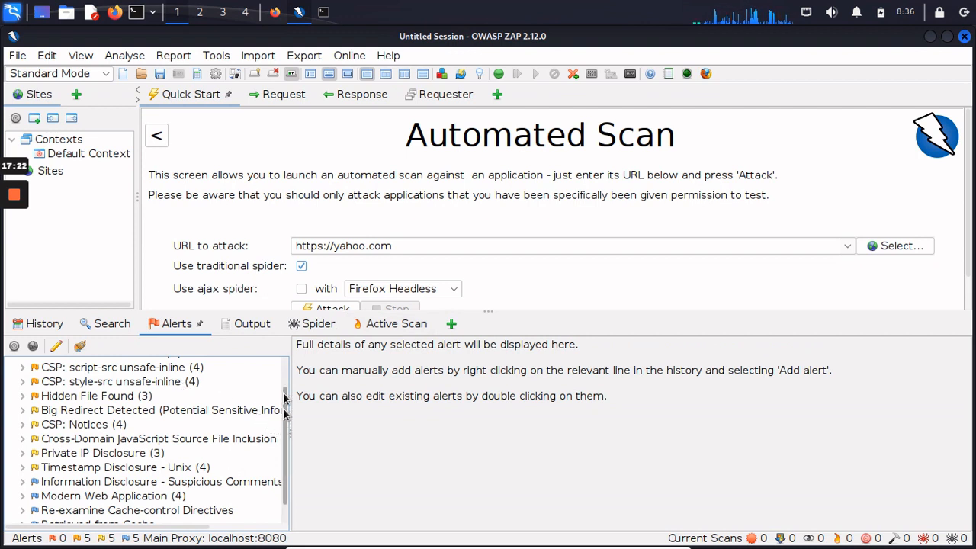
Step: Look through the list of scan alerts and expand the Absence of Anti-CSRF Tokens alert to see its affected requests
scroll(284, 392, up, 1)
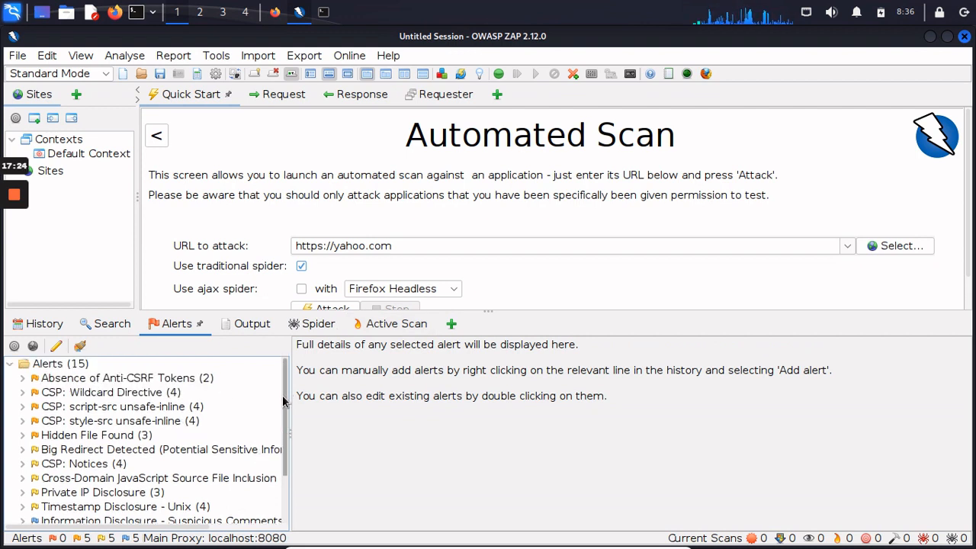
scroll(281, 408, down, 1)
scroll(282, 408, up, 1)
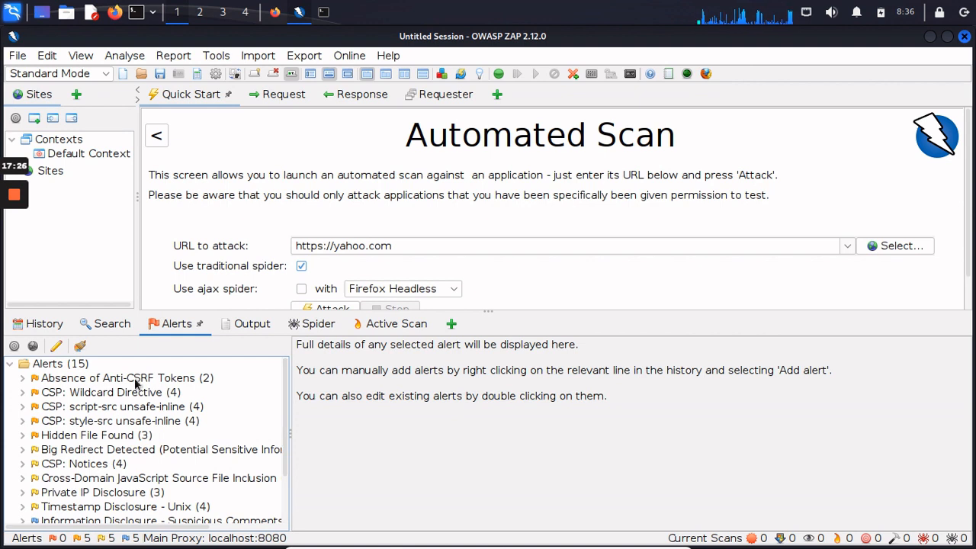
click(22, 379)
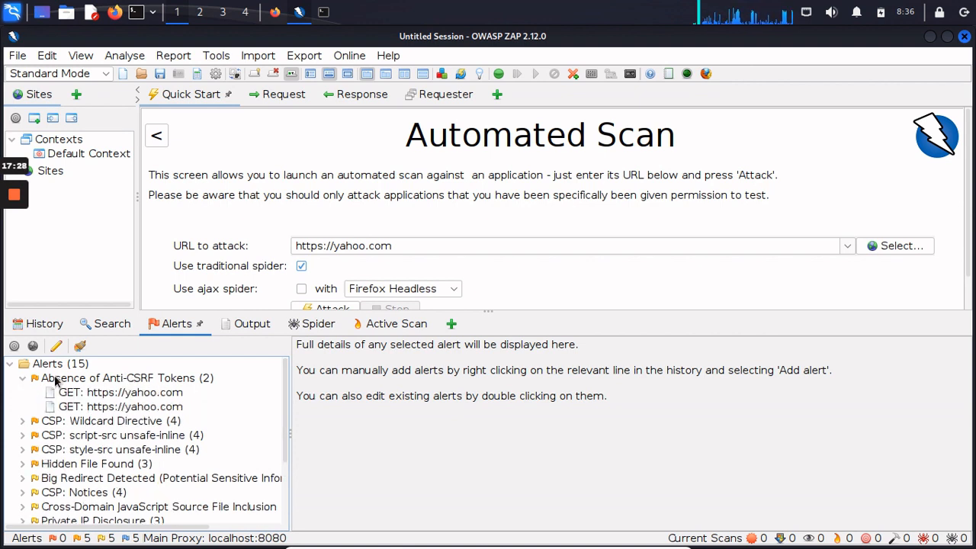
click(21, 379)
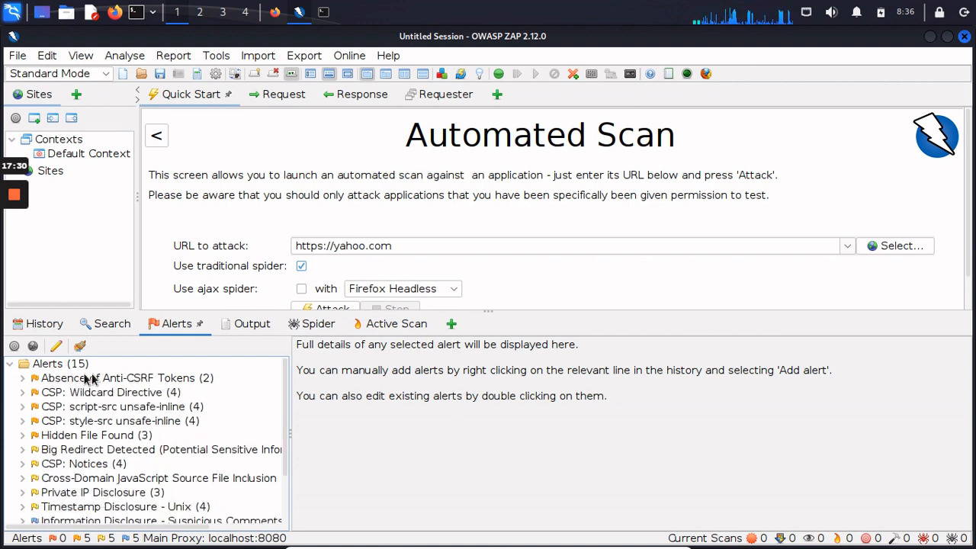
click(22, 379)
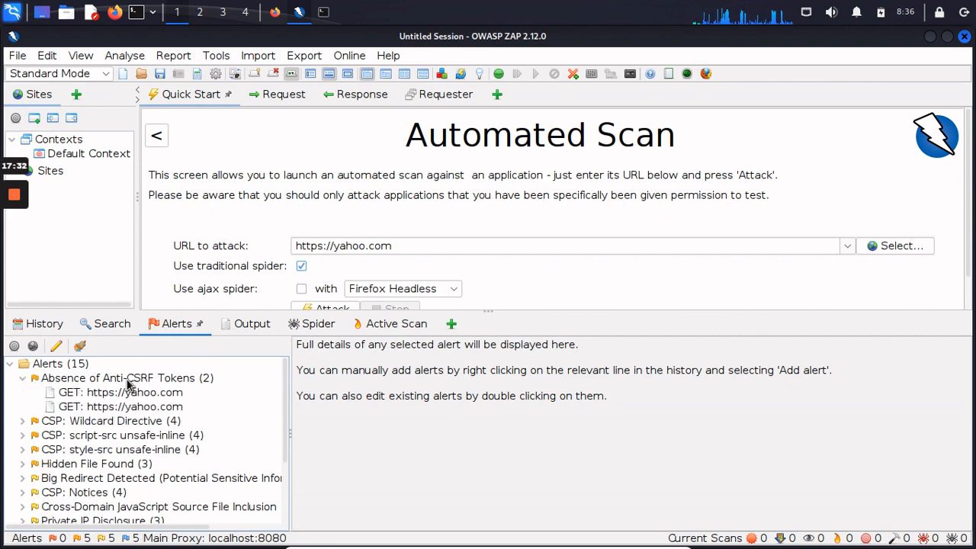
double_click(128, 379)
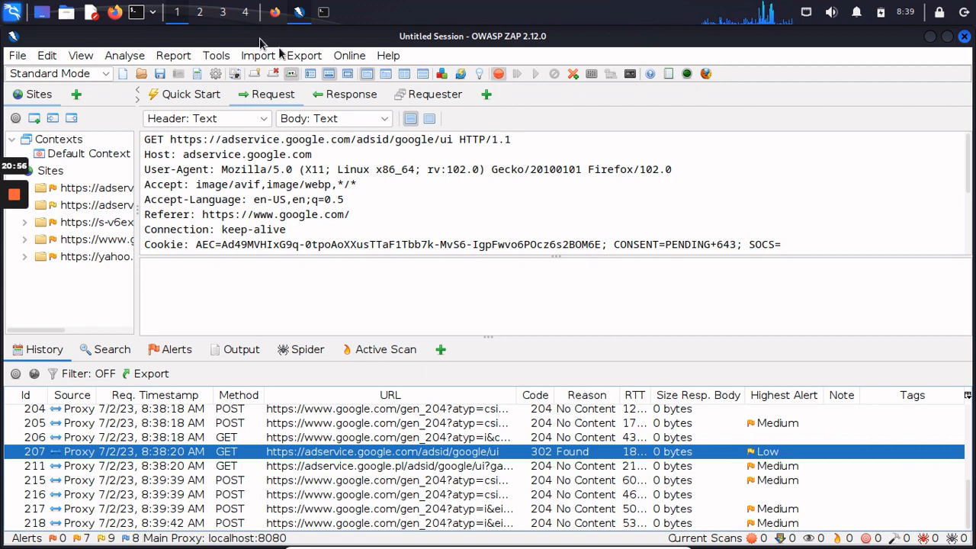
Step: Switch to Firefox and search Google for the suggested term burp suite, accepting that ZAP stays on top when a breakpoint is hit
click(930, 37)
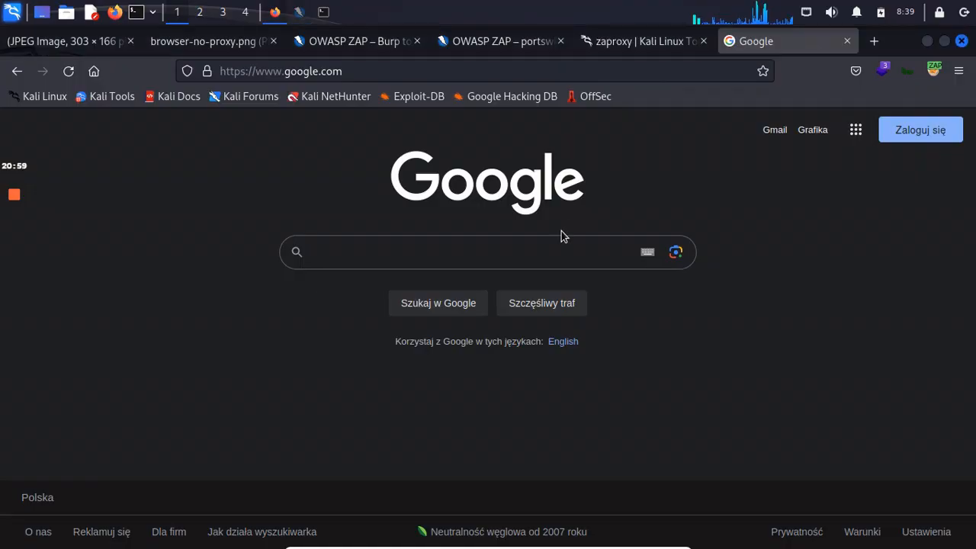
click(537, 248)
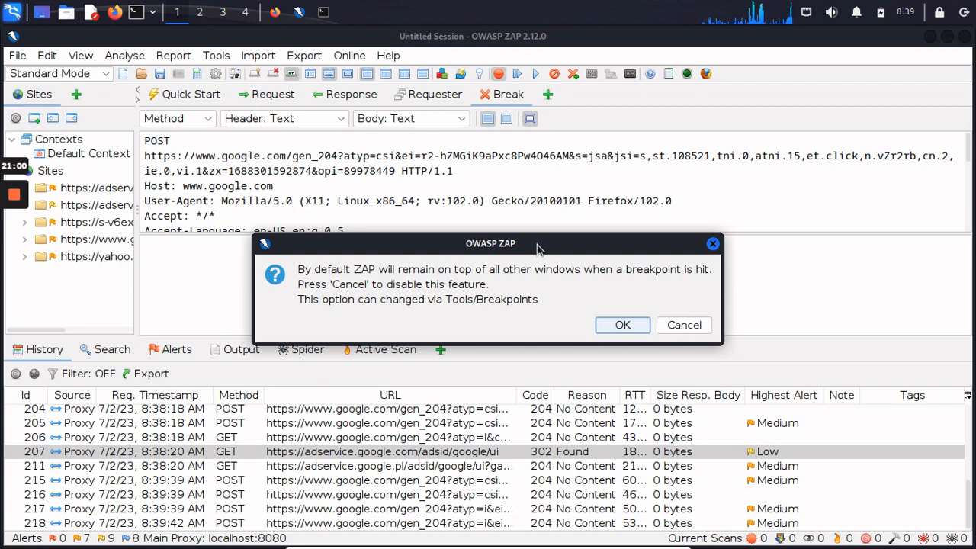
click(624, 325)
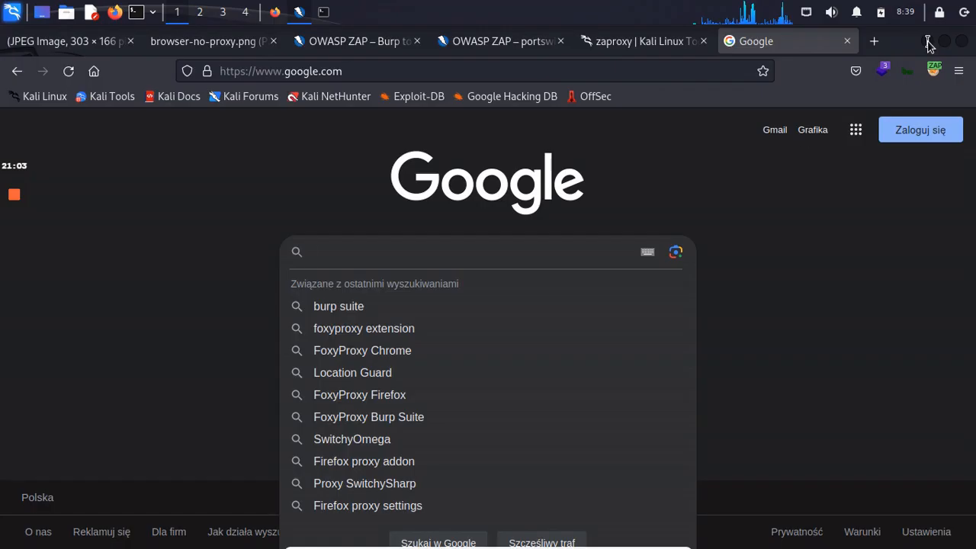
click(930, 37)
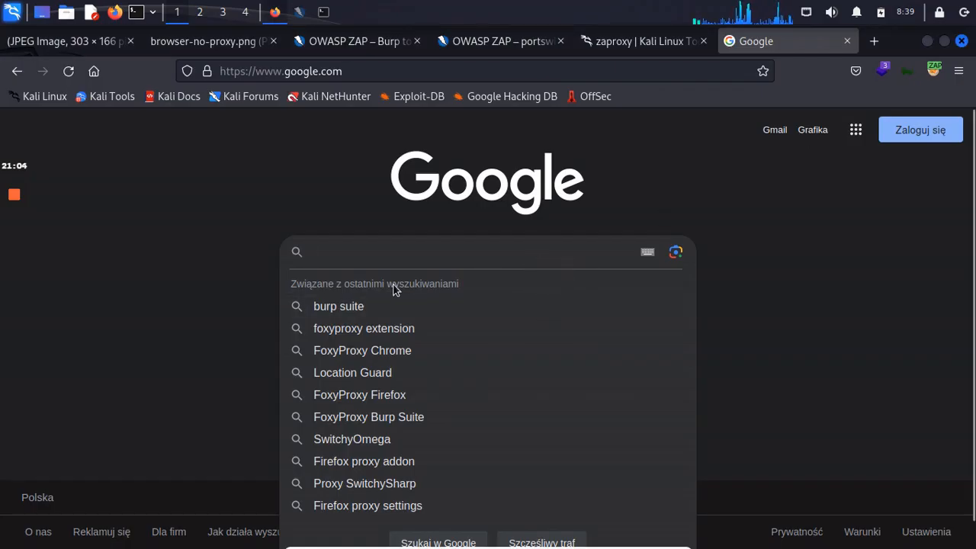
click(366, 306)
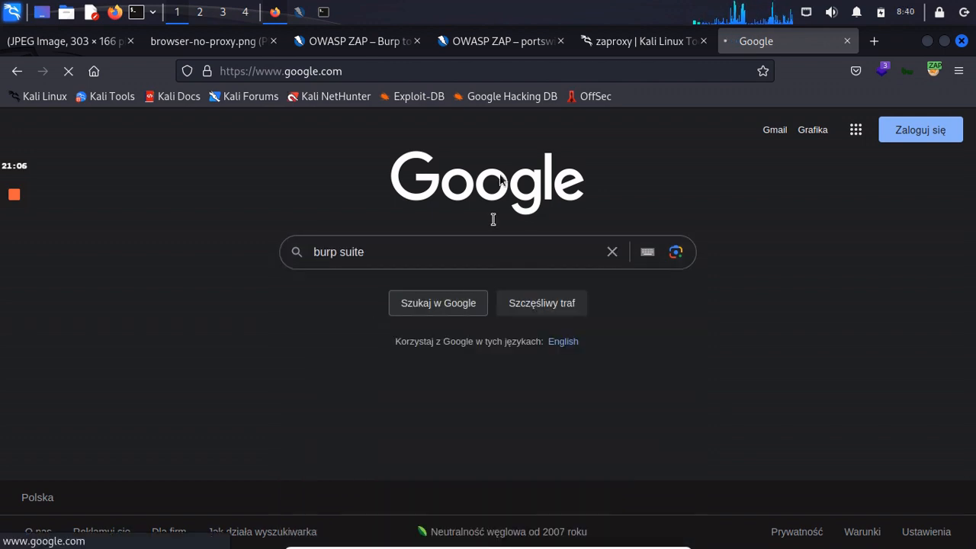
Step: Switch to OWASP ZAP, look over the intercepted GET request to ogs.google.com and step it forward to its response
click(297, 12)
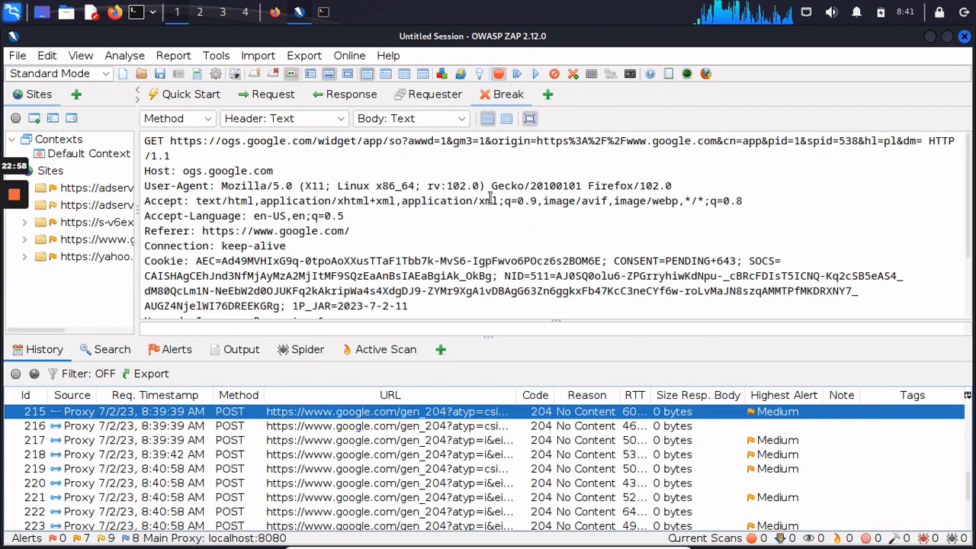
click(180, 155)
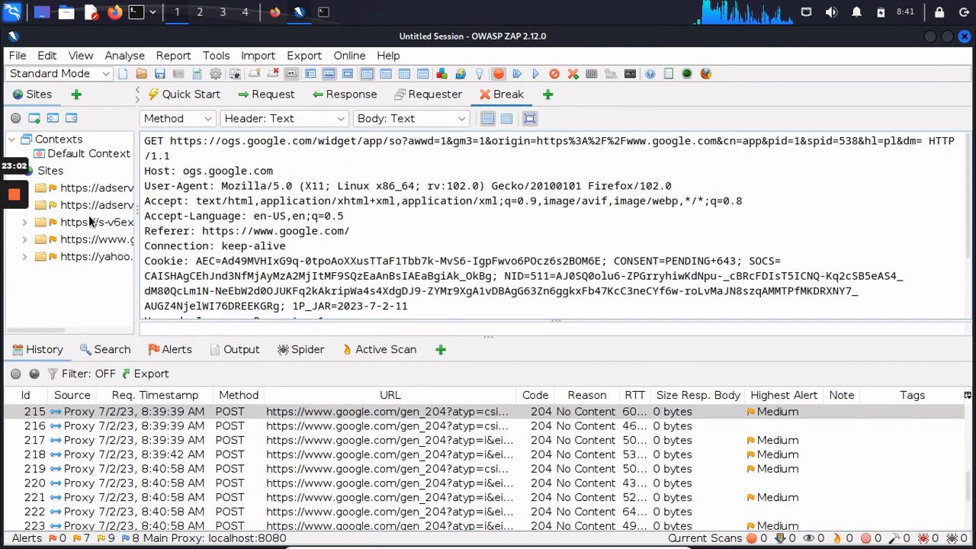
drag(212, 168, 334, 281)
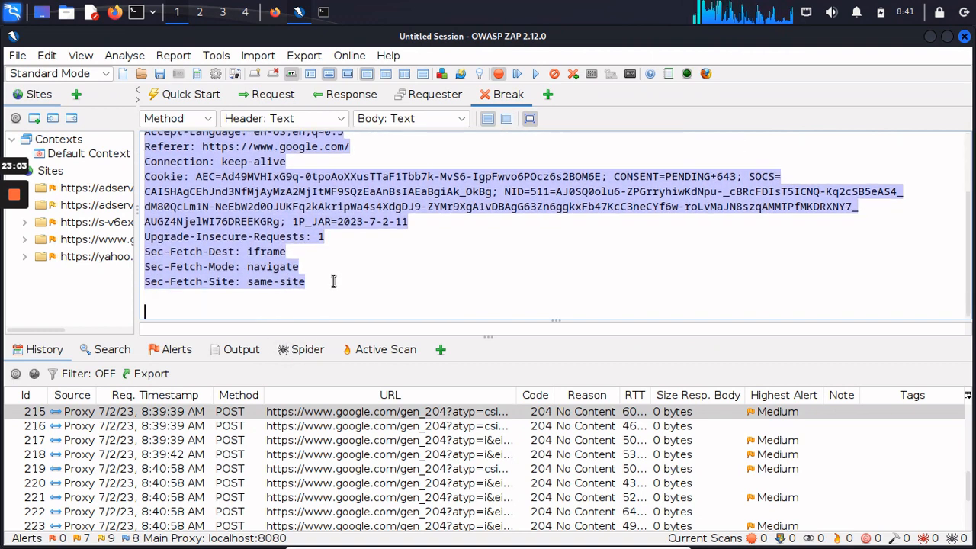
click(334, 281)
click(517, 76)
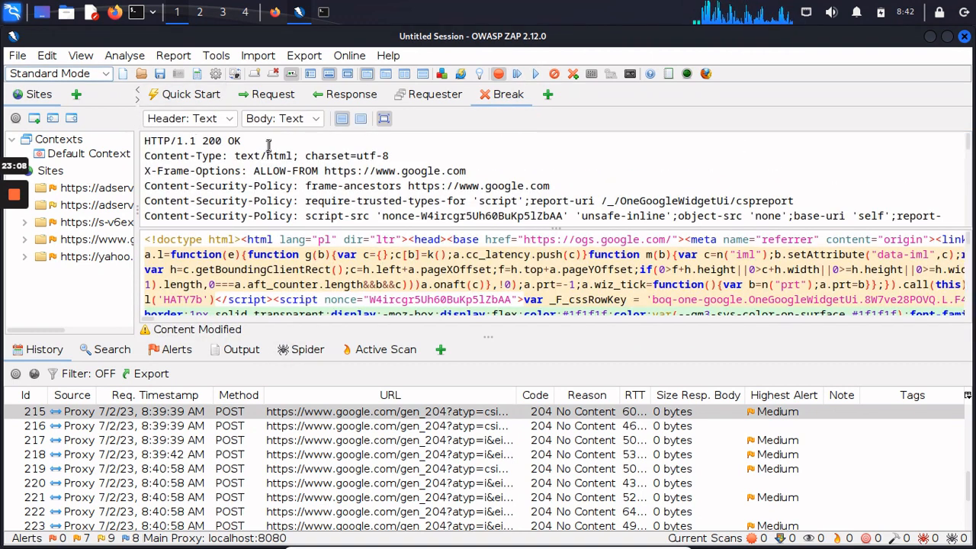
Step: Examine the intercepted response's status line and read through its headers down to Content-Length
drag(145, 155, 175, 150)
drag(241, 141, 202, 141)
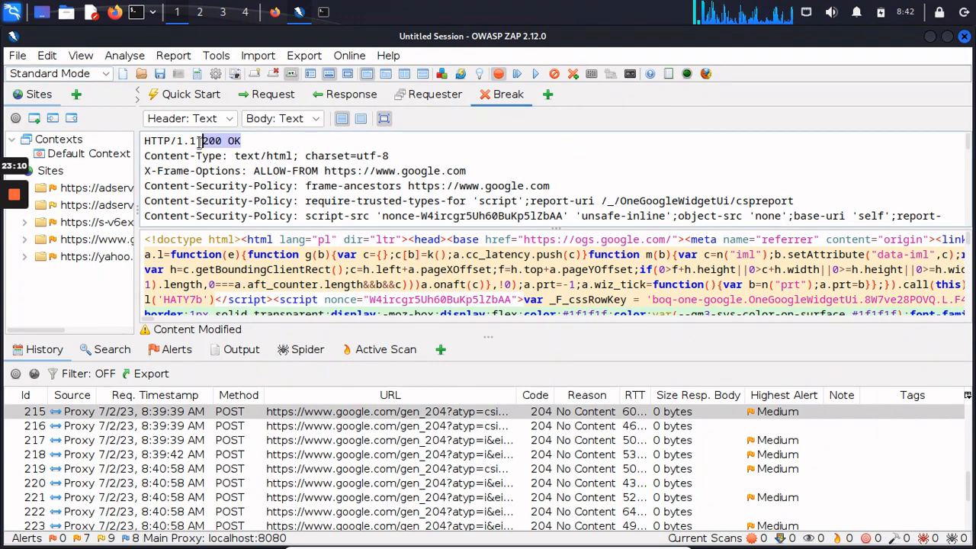
click(202, 151)
scroll(200, 149, down, 2)
key(Down)
key(Down)
key(Down)
key(Down)
key(Down)
key(Down)
key(Down)
key(Down)
key(Down)
key(Down)
key(Down)
key(Down)
key(Down)
key(Down)
key(Down)
key(Down)
key(Down)
key(Down)
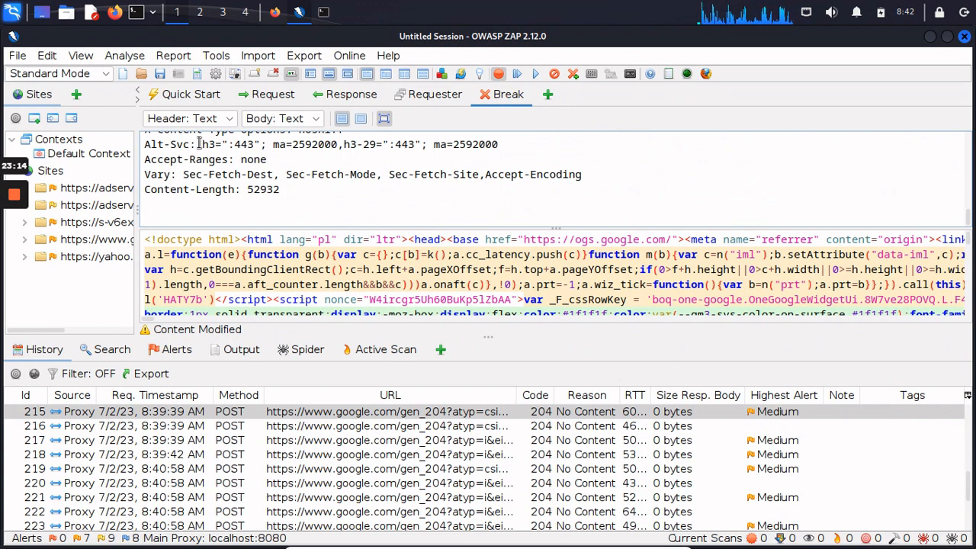
Step: Change the Content-Length header of the intercepted response to 40932
click(307, 187)
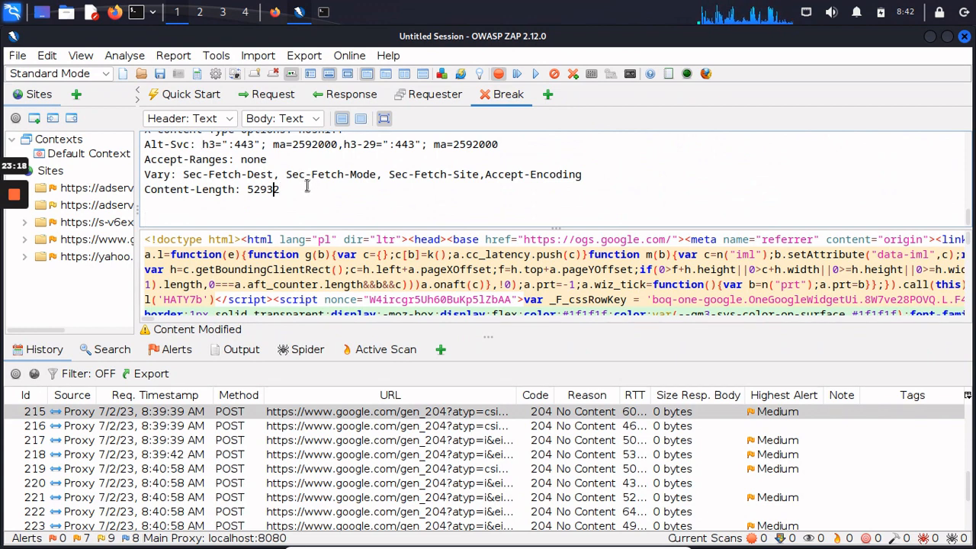
key(Left)
key(Left)
key(Left)
key(BackSpace)
key(BackSpace)
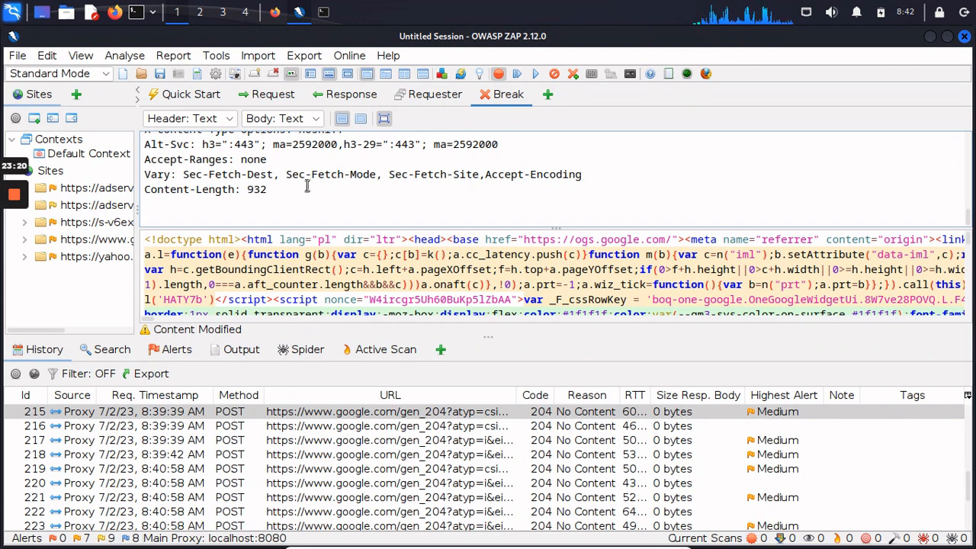
text(40)
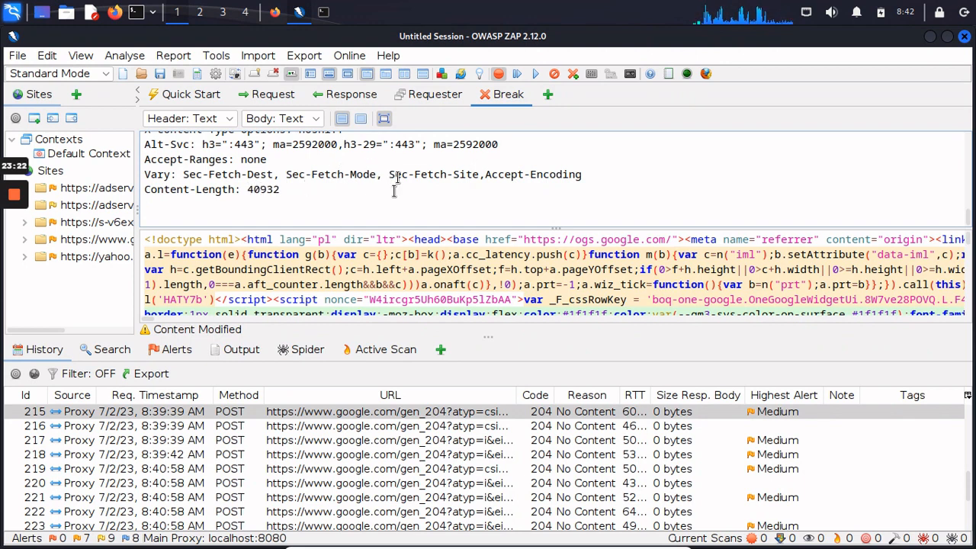
Step: Look back over the edited response headers and submit the modified response, stepping to the next intercepted message
click(382, 208)
key(Up)
key(Up)
key(Up)
key(Up)
key(Up)
key(Up)
key(Up)
key(Up)
key(Up)
key(Up)
key(Up)
key(Up)
key(Up)
key(Up)
key(Up)
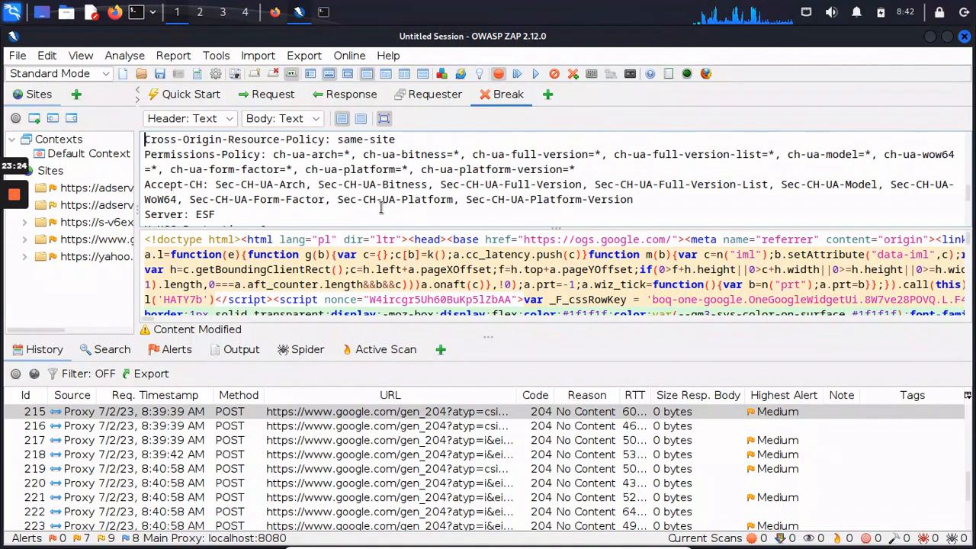
click(516, 74)
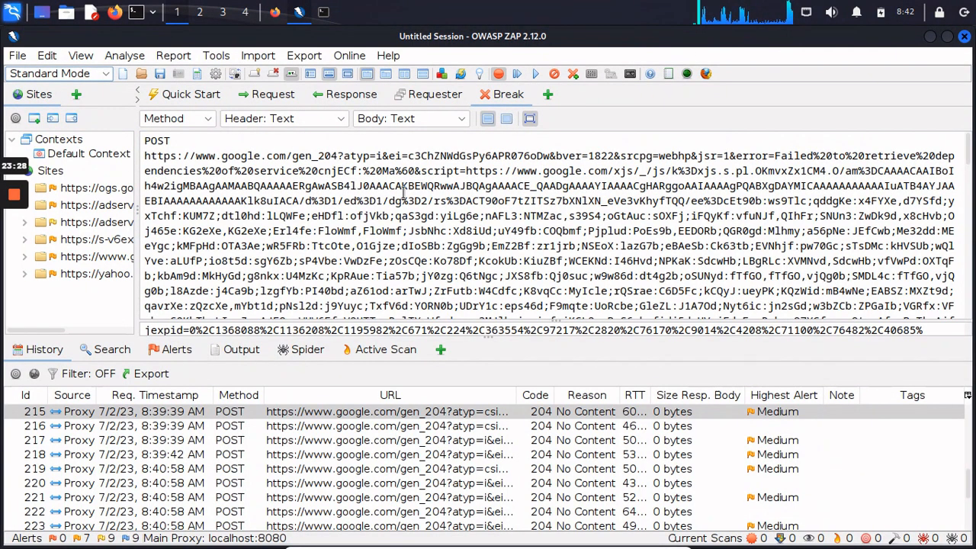
key(Down)
key(Down)
key(Down)
key(Down)
key(Down)
key(Down)
key(Down)
key(Down)
key(Down)
key(Down)
key(Down)
key(Down)
key(Down)
key(Down)
key(Down)
key(Down)
key(Down)
key(Down)
key(Down)
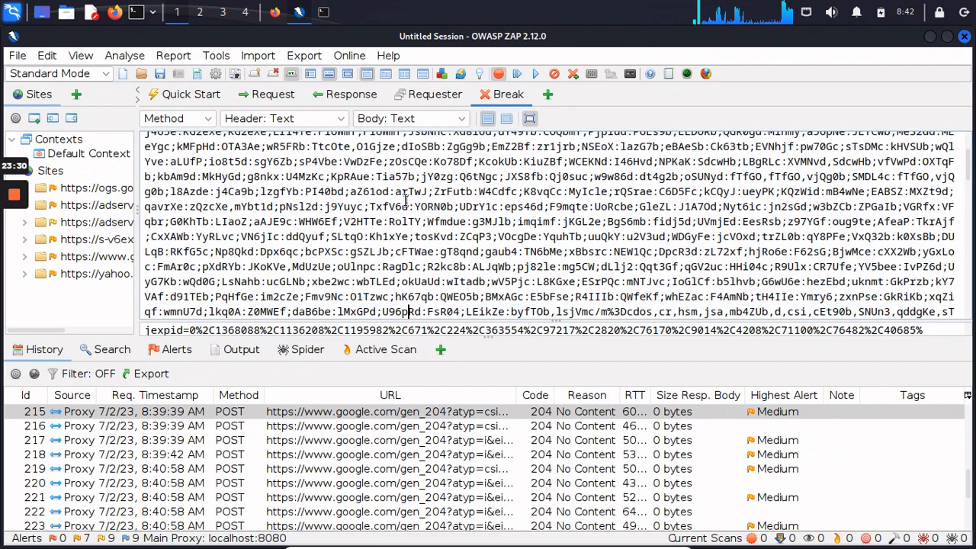
key(Down)
key(Down)
key(Down)
key(Down)
key(Down)
key(Down)
key(Down)
key(Down)
key(Down)
key(Down)
key(Down)
key(Down)
key(Down)
key(Down)
key(Down)
key(Down)
key(Down)
key(Down)
key(Down)
key(Down)
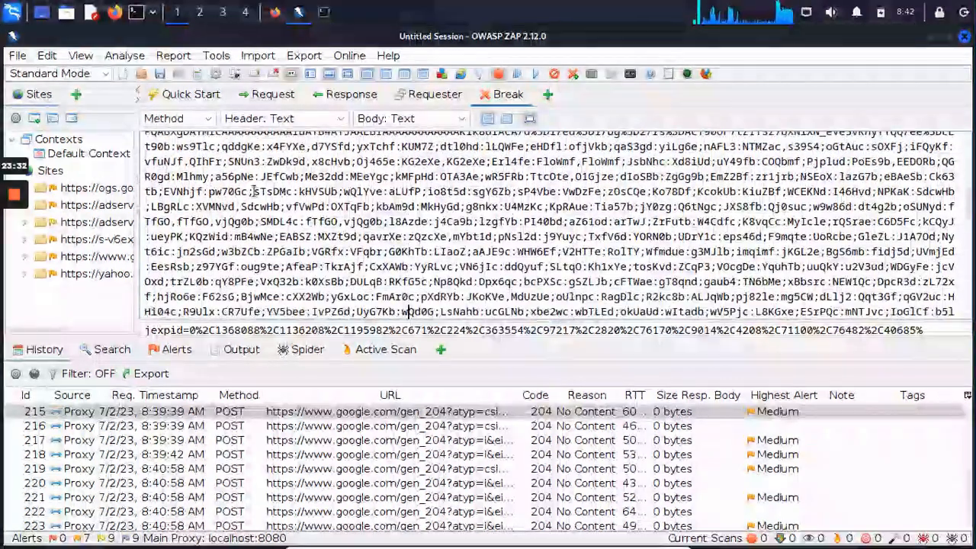
key(Down)
key(Down)
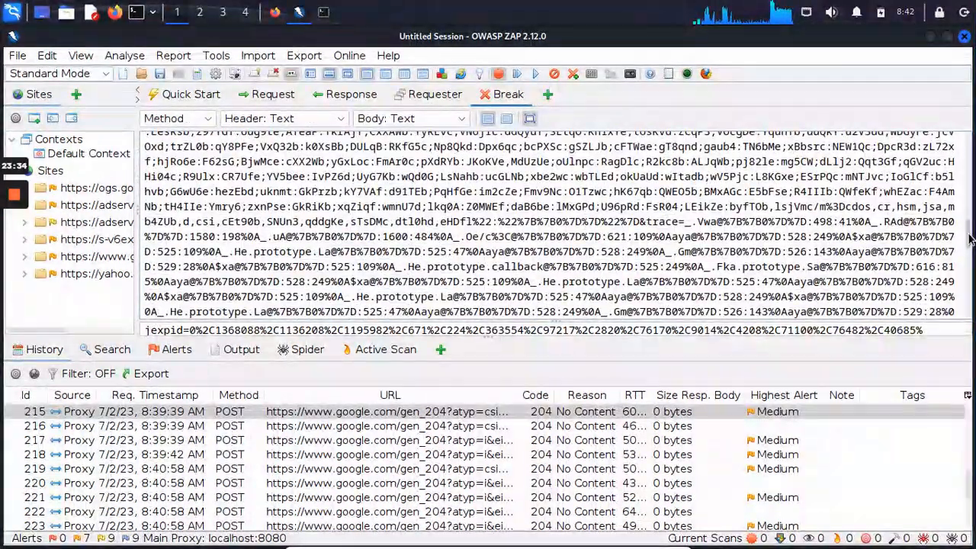
drag(970, 240, 970, 298)
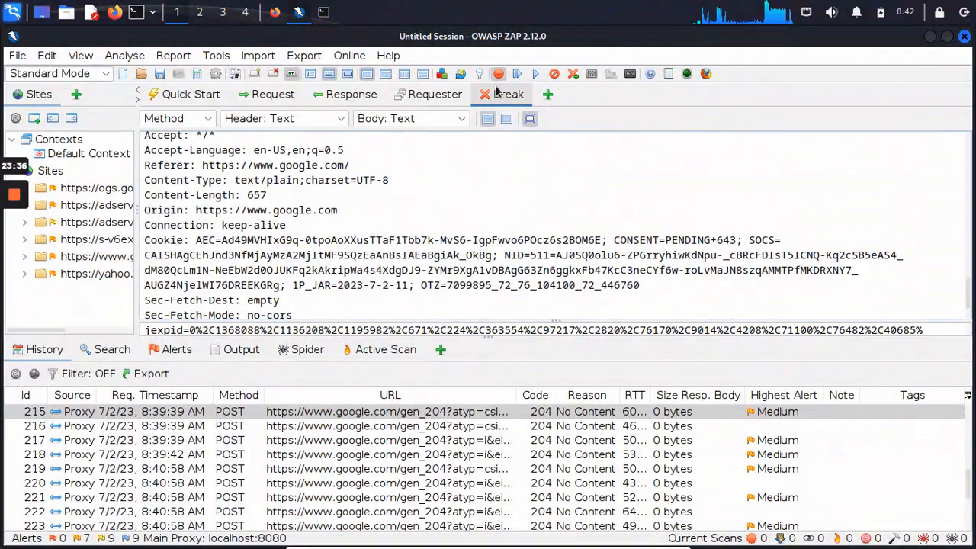
Step: Step the held messages forward, view the burp suite search results in Firefox and return to OWASP ZAP
click(517, 74)
click(517, 74)
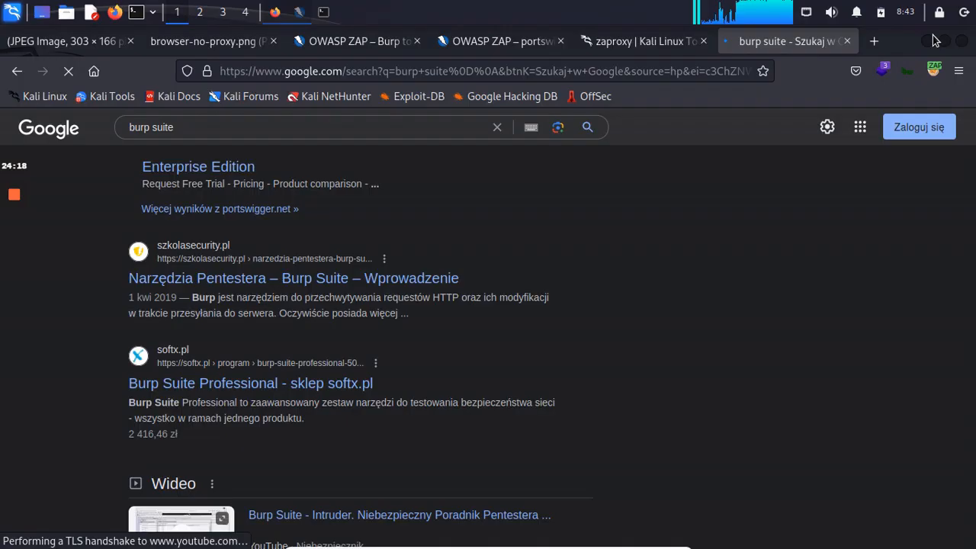
click(931, 36)
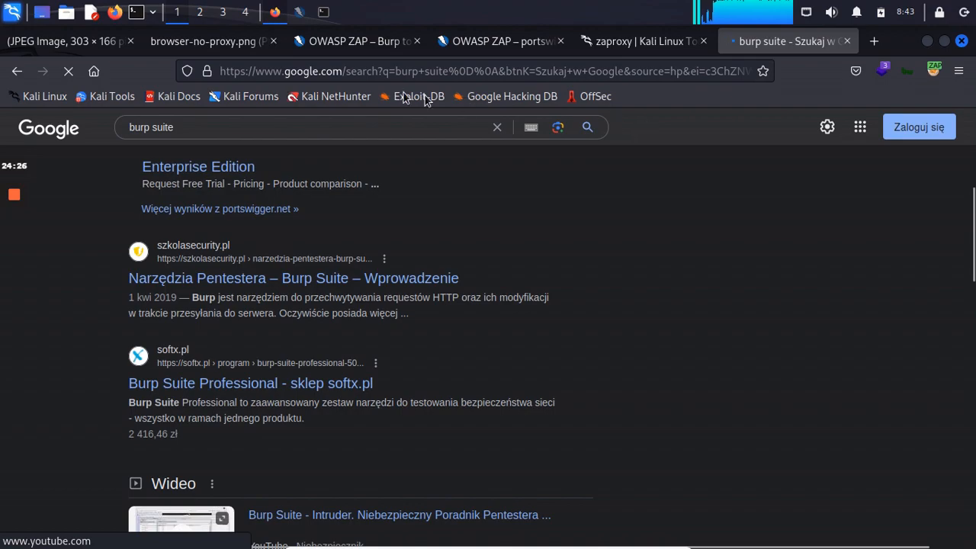
click(299, 12)
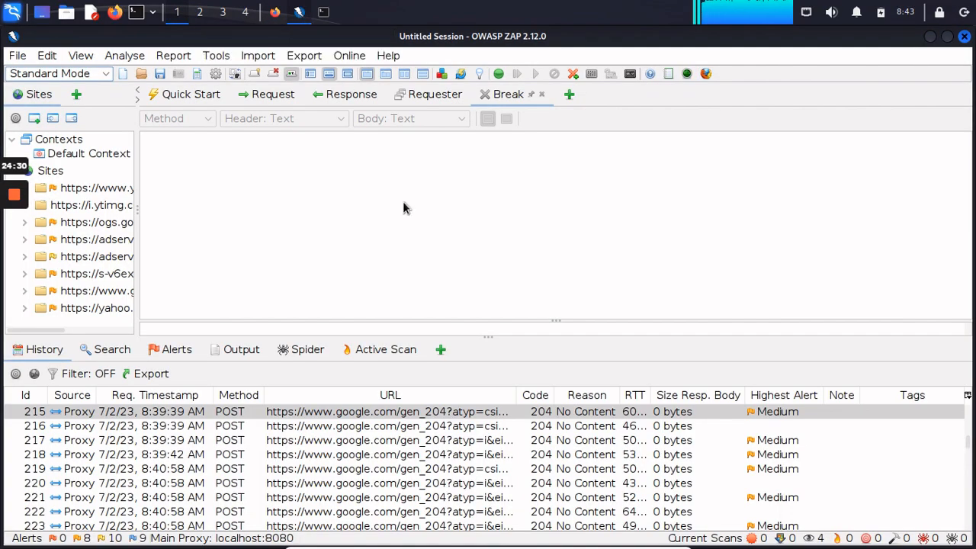
click(405, 203)
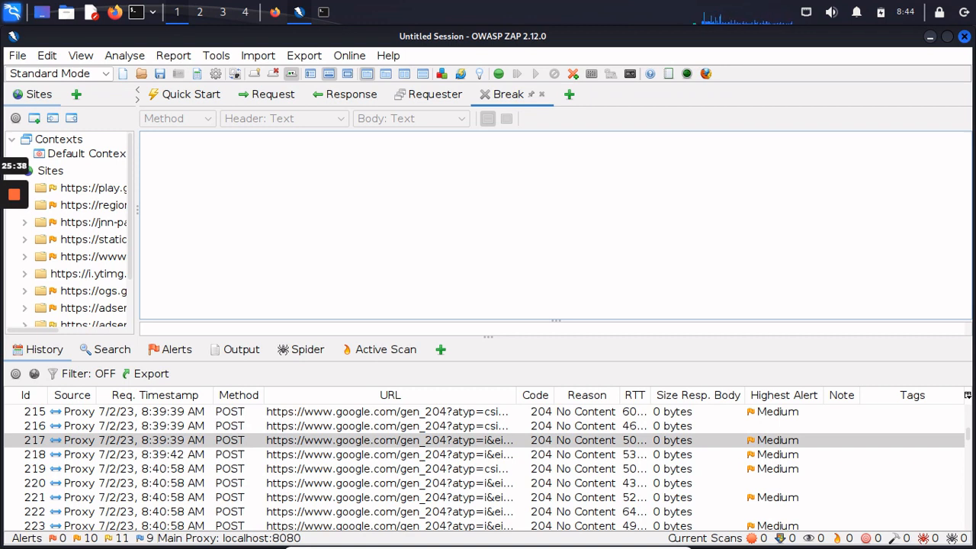
Step: Examine the captured requests in the proxy history, comparing their methods, response codes and highest alert levels
click(788, 440)
click(786, 412)
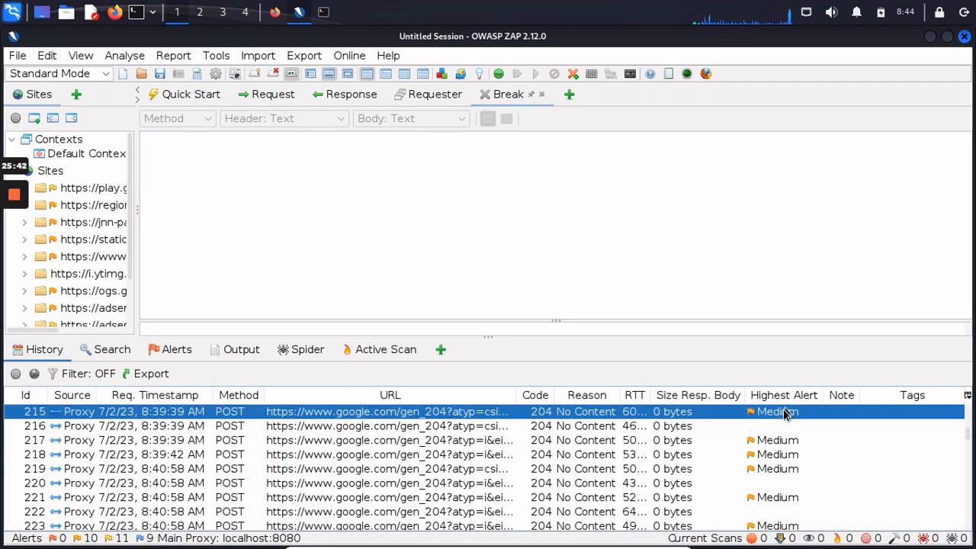
click(783, 444)
key(Down)
key(Down)
key(Down)
key(Down)
key(Down)
key(Down)
key(Down)
key(Down)
key(Down)
key(Down)
key(Down)
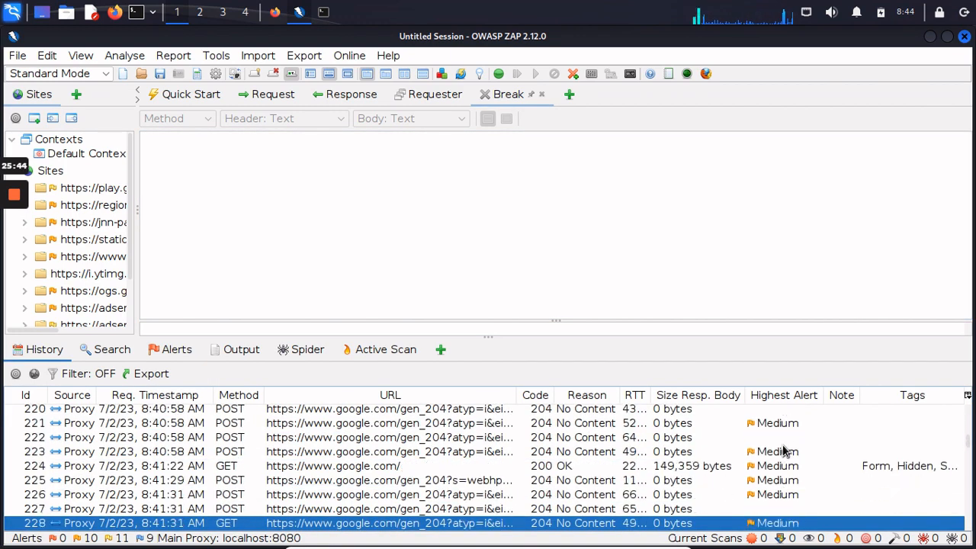
key(Down)
key(Up)
key(Up)
key(Up)
key(Up)
key(Up)
key(Up)
key(Up)
key(Up)
key(Up)
key(Up)
key(Up)
key(Up)
key(Up)
key(Up)
key(Up)
key(Up)
key(Up)
key(Up)
key(Up)
key(Up)
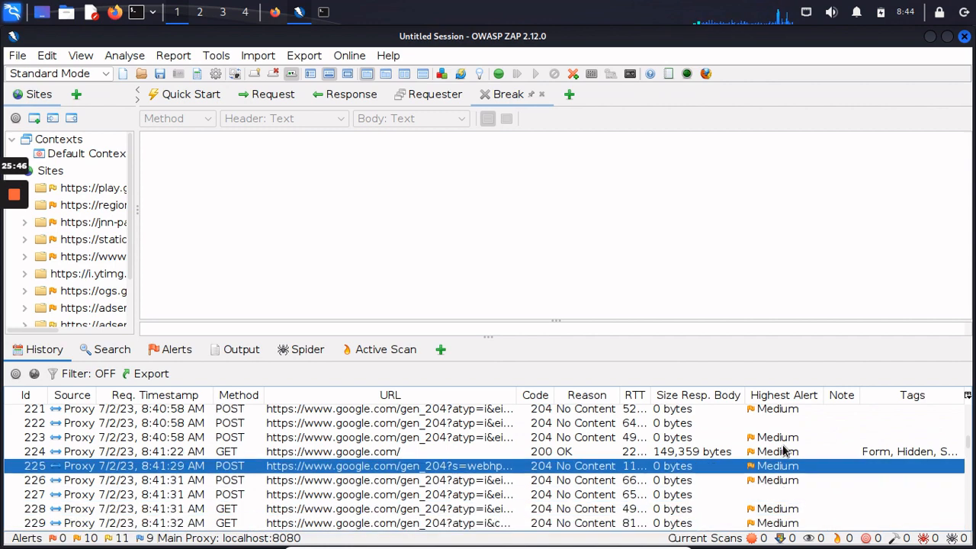
key(Page_Down)
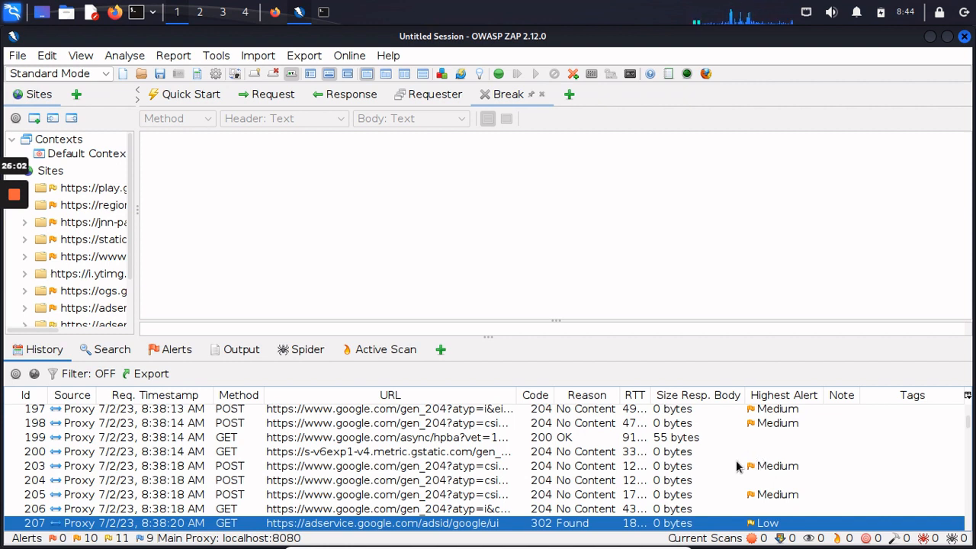
key(Up)
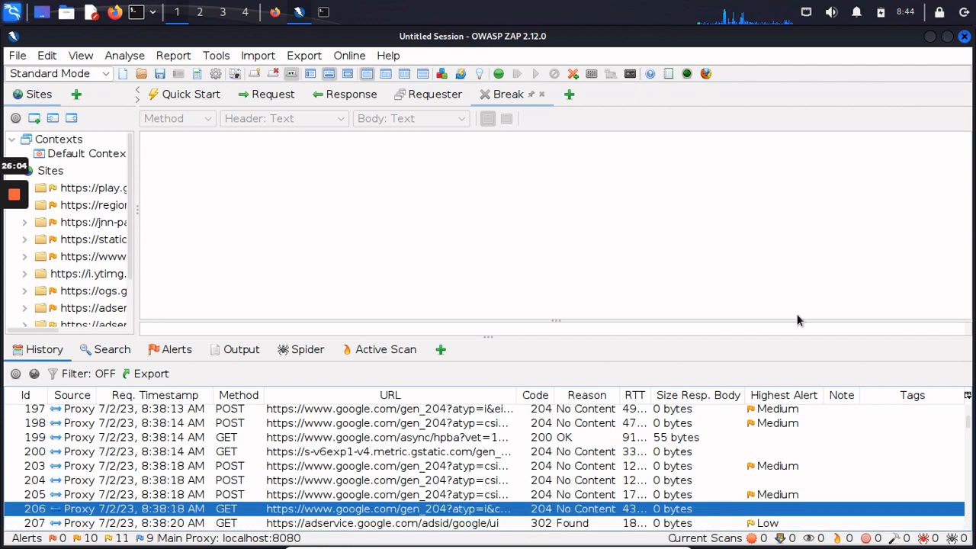
Step: Run an active scan with the Default Policy on the POST request with id 204, stopping it partway to review its sent messages
right_click(516, 511)
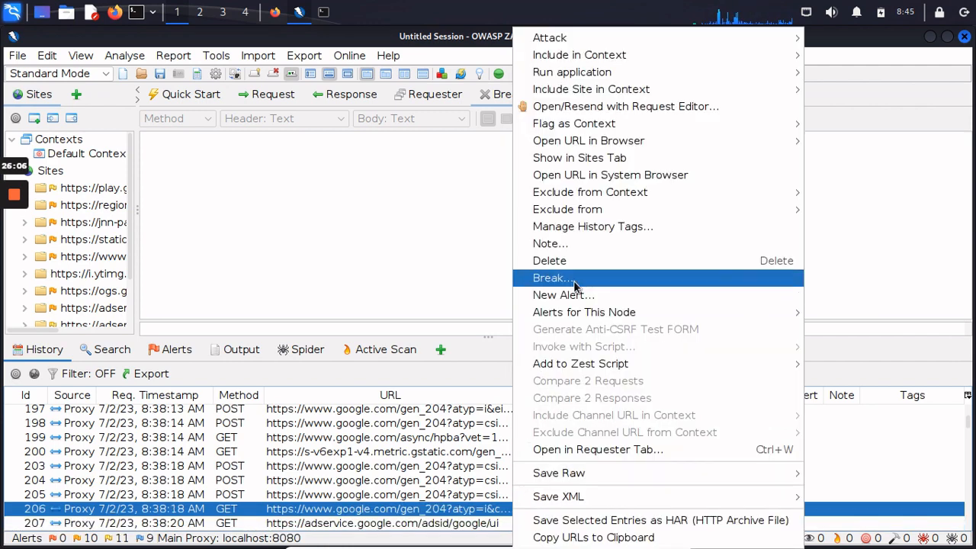
click(305, 481)
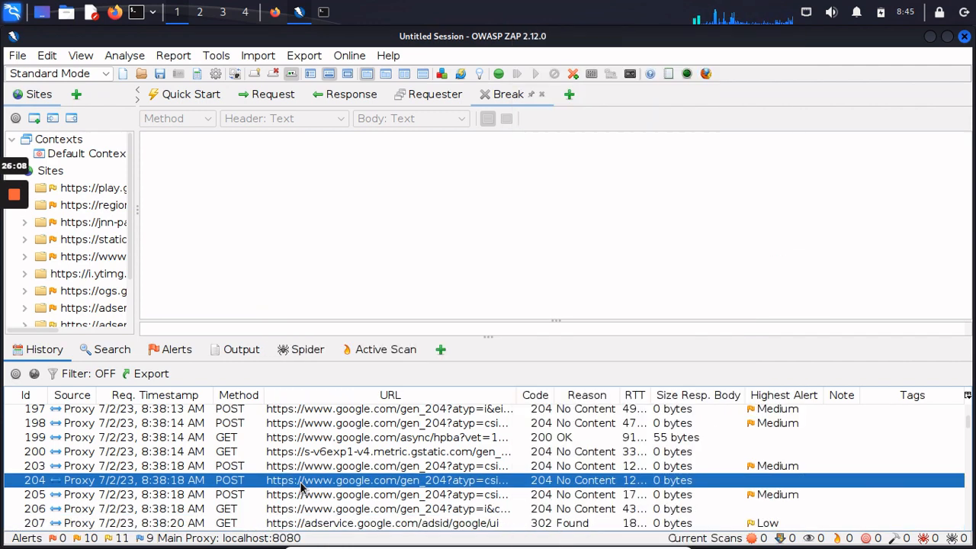
right_click(364, 482)
mouse_move(404, 38)
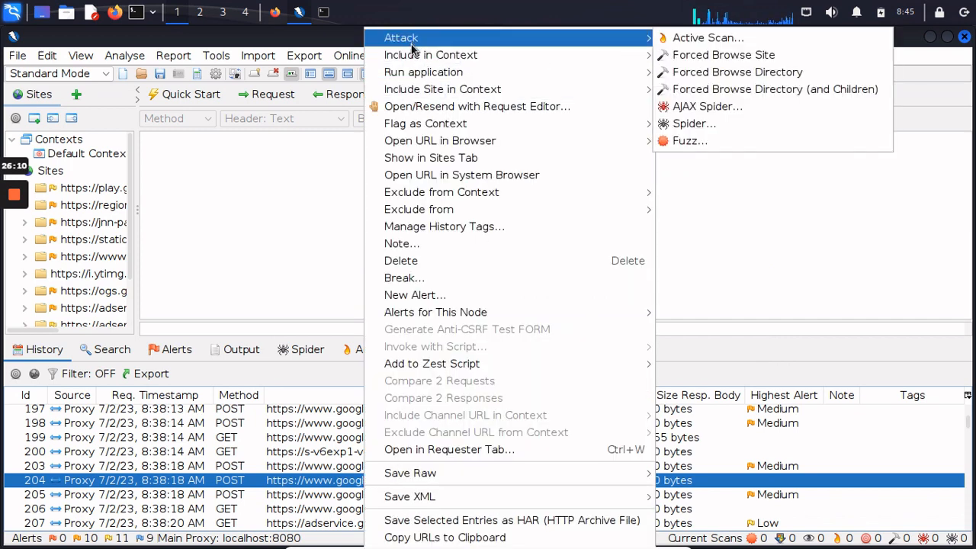
click(717, 37)
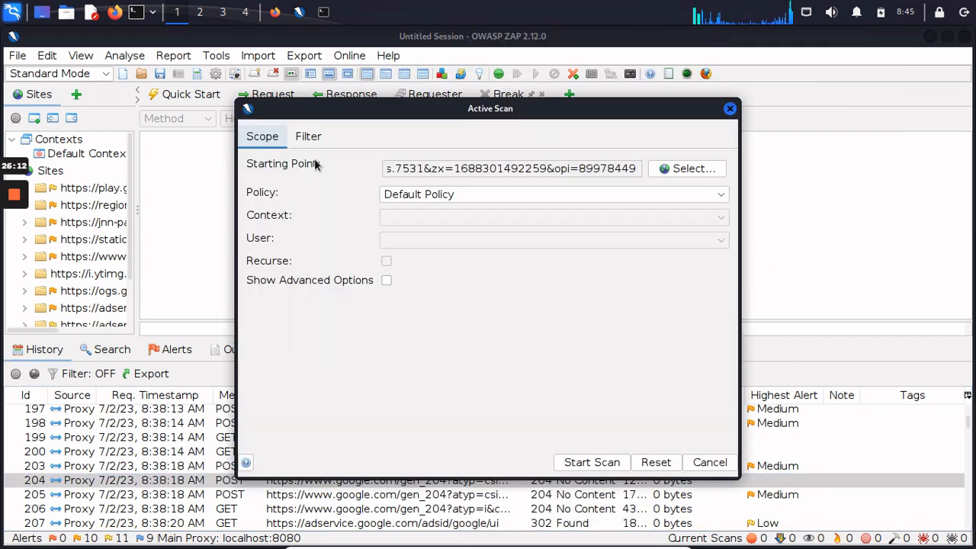
click(594, 198)
click(595, 198)
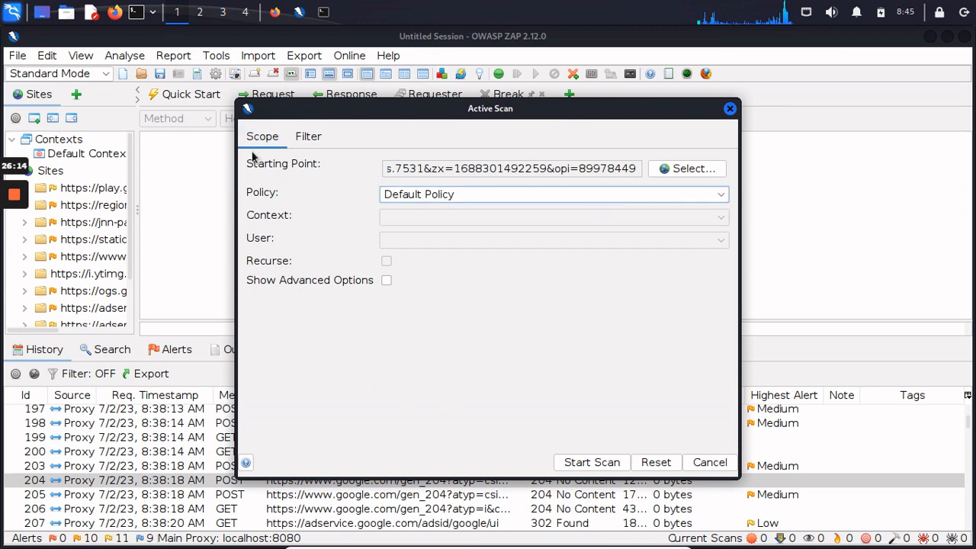
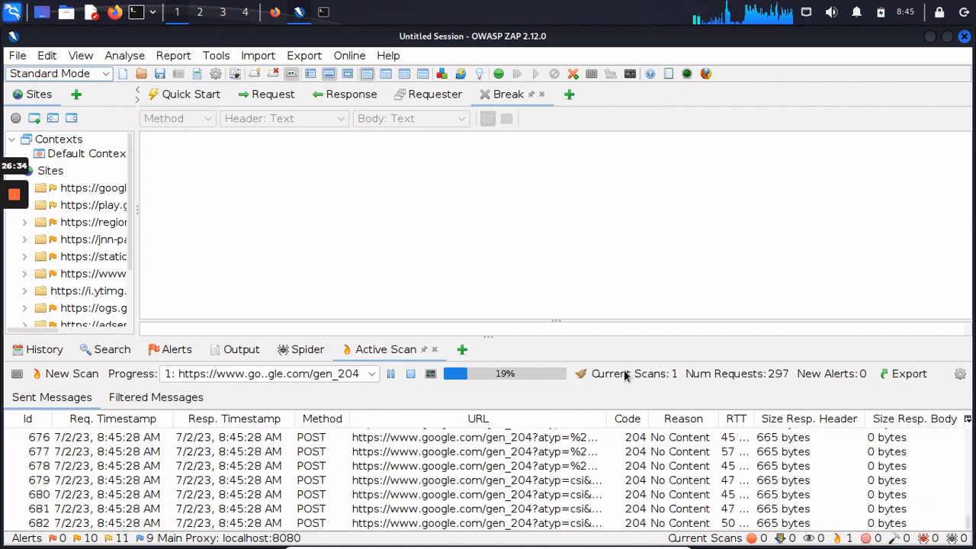
click(411, 374)
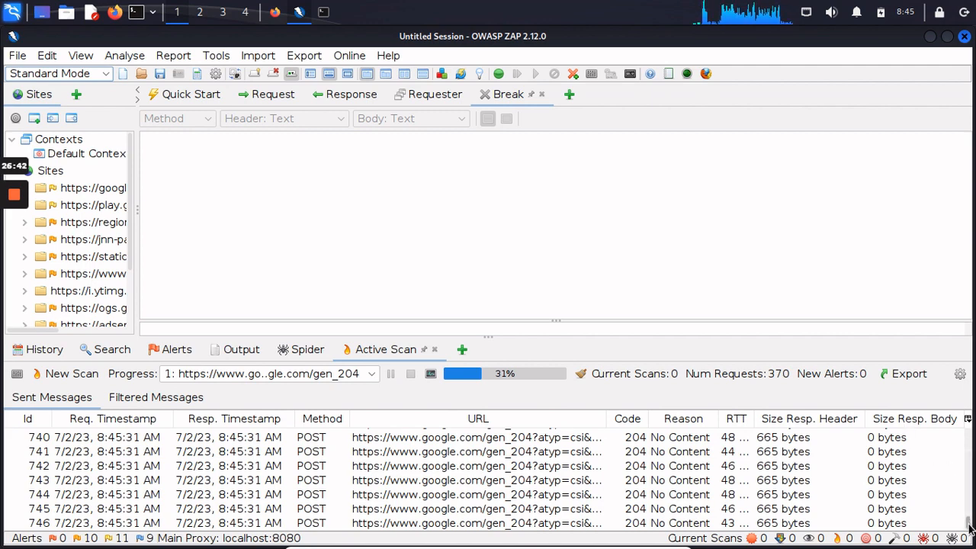
drag(970, 526, 969, 480)
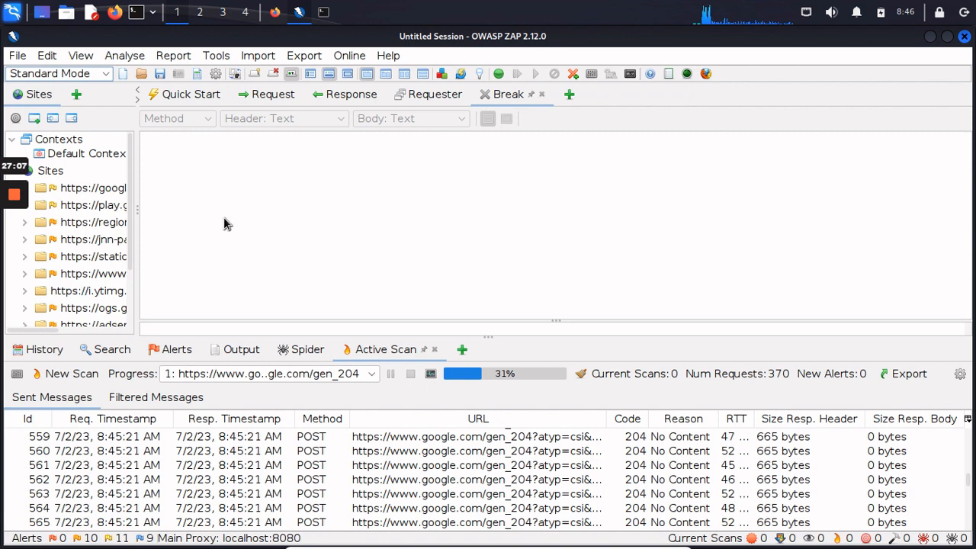
Step: Switch the operating mode to ATTACK Mode, to Safe Mode and on to Protected Mode
click(97, 76)
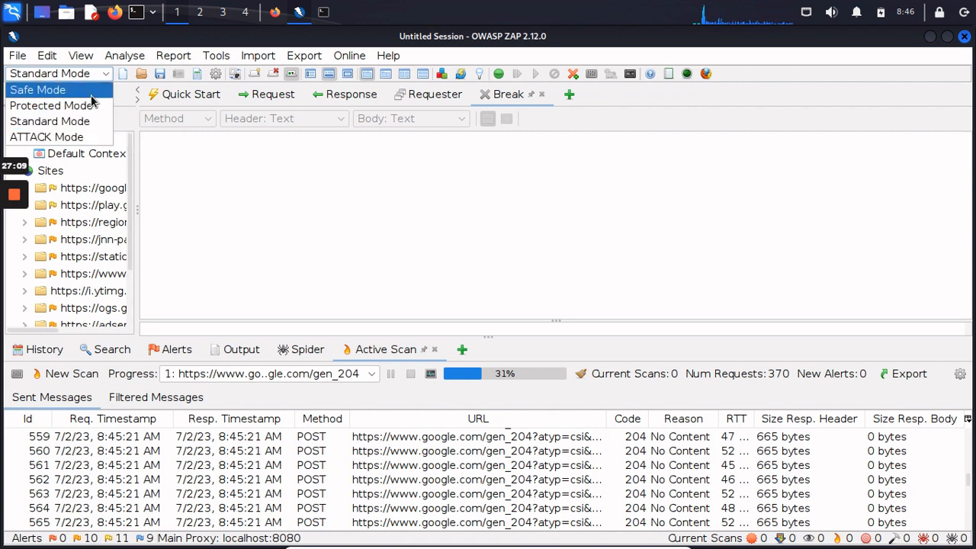
click(471, 212)
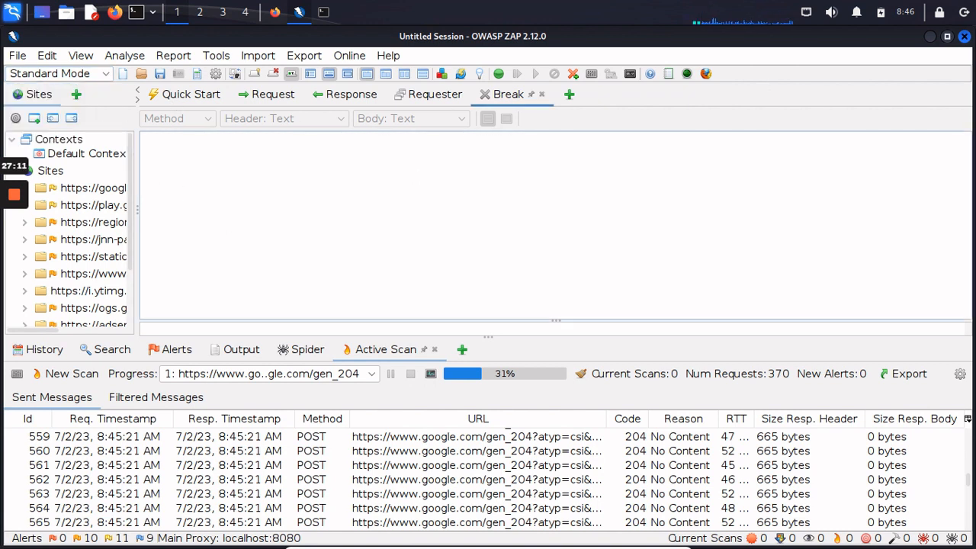
click(82, 78)
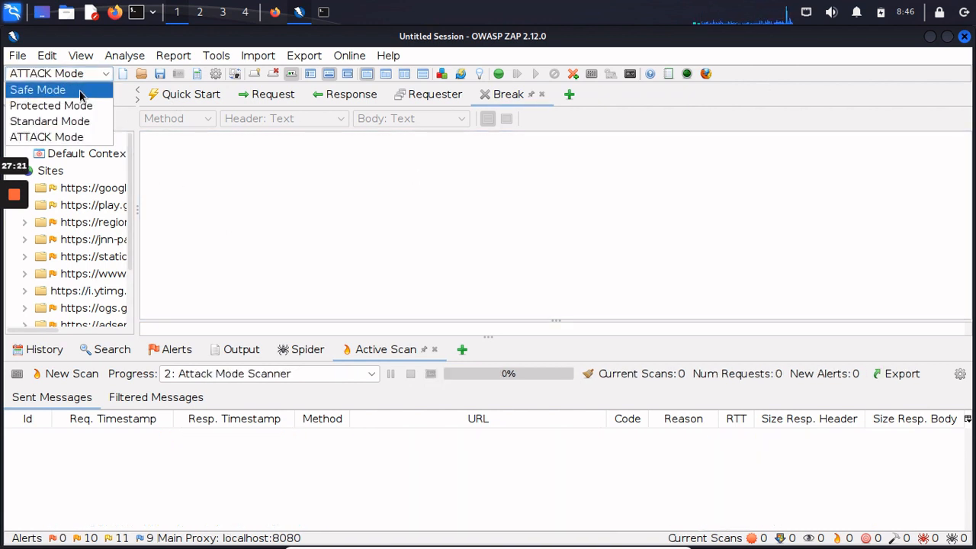
click(78, 92)
click(71, 78)
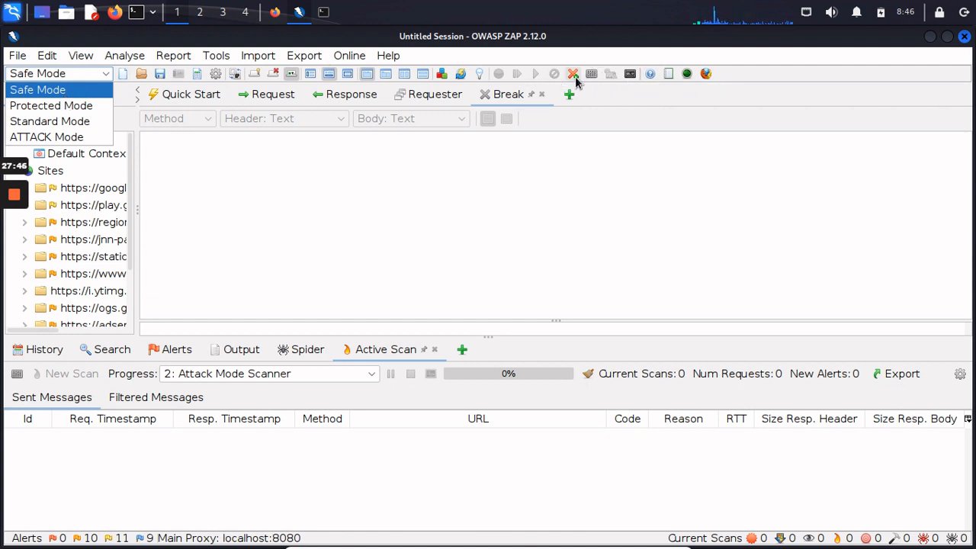
click(650, 74)
click(619, 205)
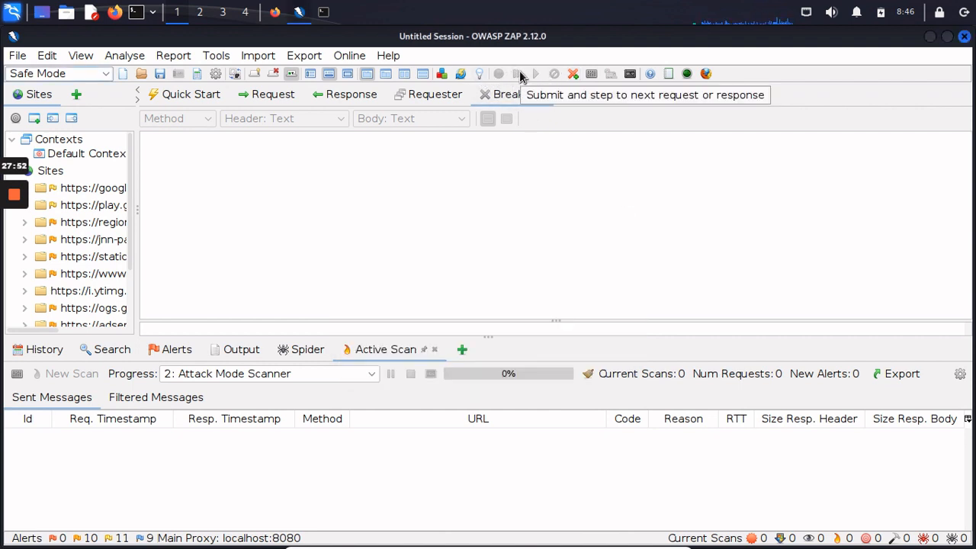
click(65, 75)
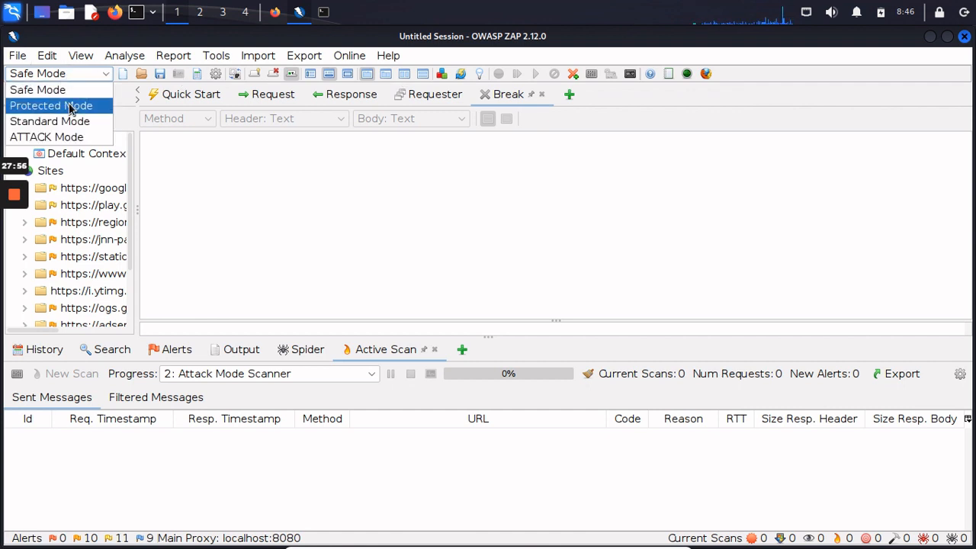
click(70, 102)
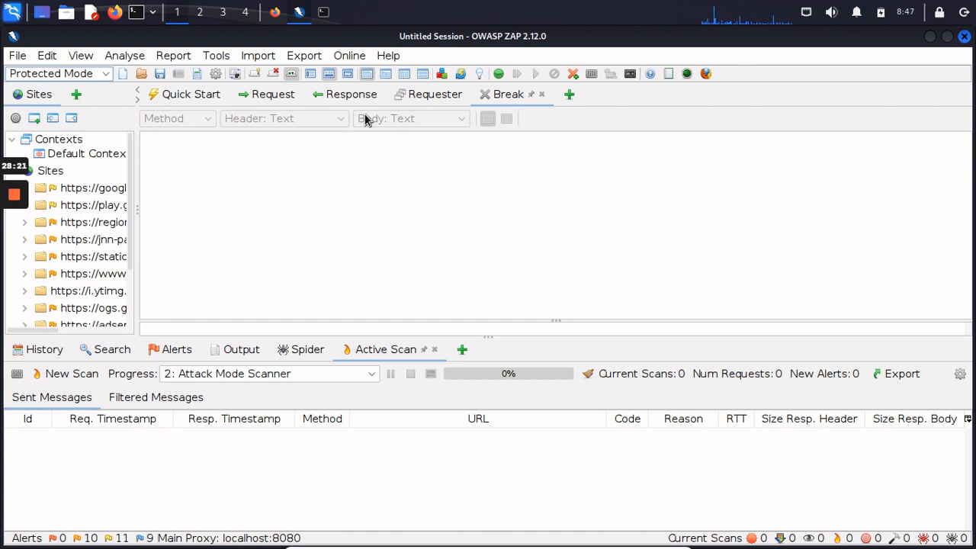
Step: Set the operating mode to ATTACK Mode and bring the OWASP ZAP window back into view
click(61, 74)
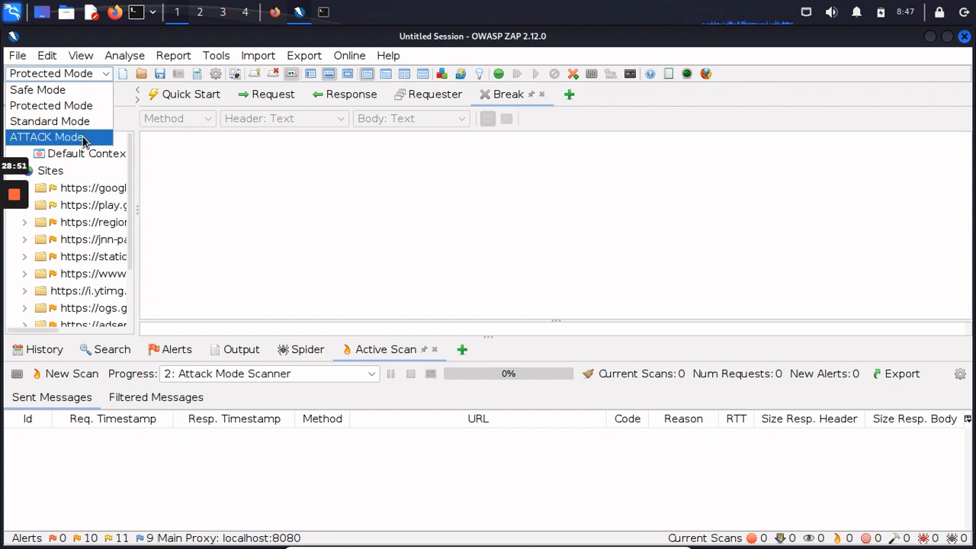
click(84, 141)
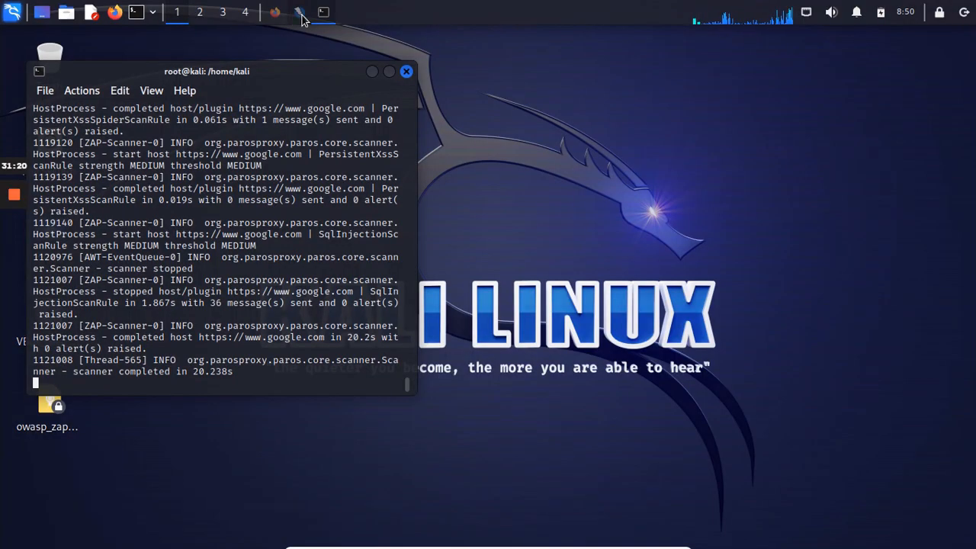
click(300, 13)
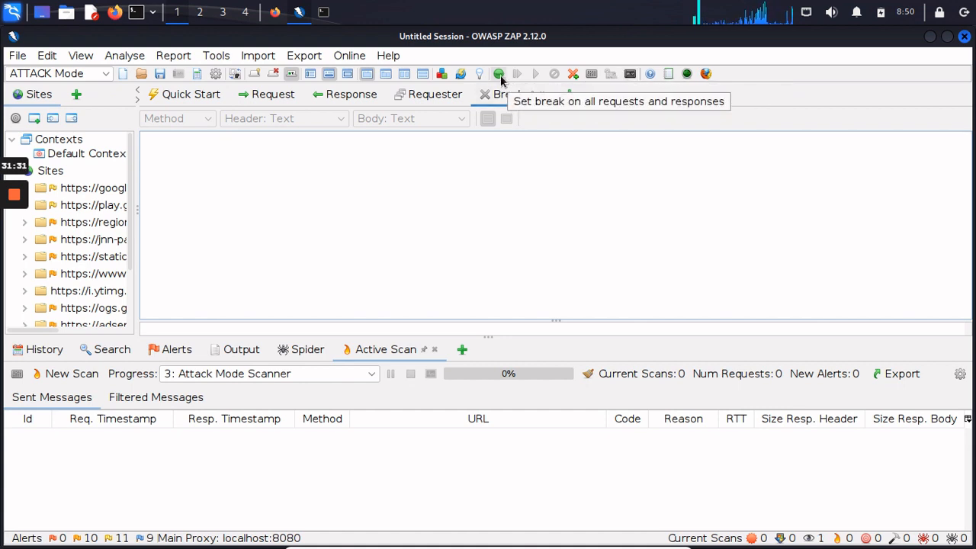
Step: With a break set on all requests and responses, search Google for "messi" in Firefox and return to OWASP ZAP
click(929, 36)
click(425, 126)
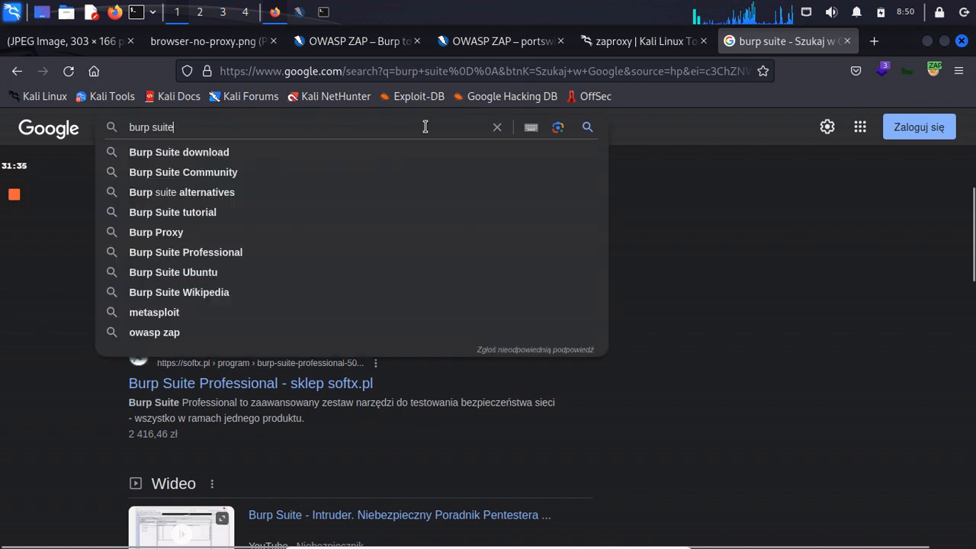
key(ctrl+a)
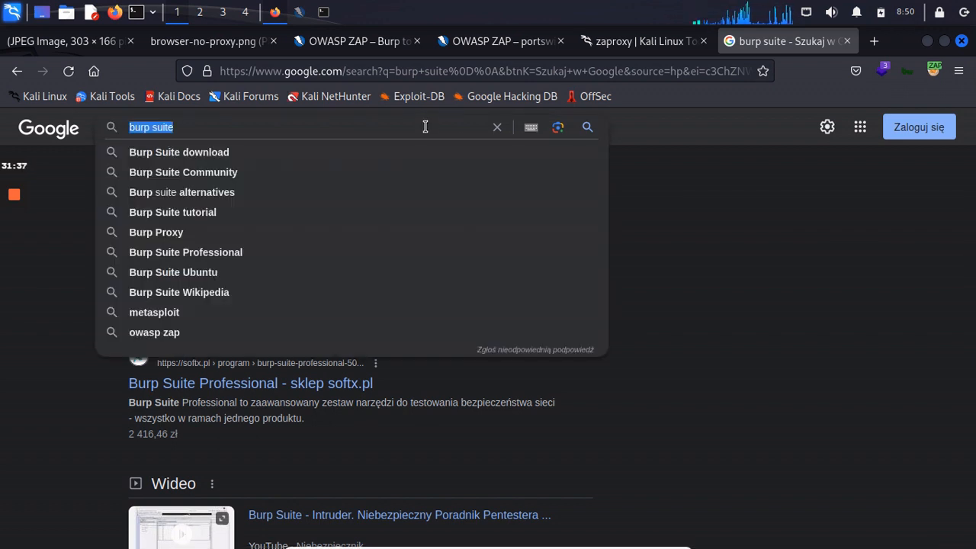
text(mes)
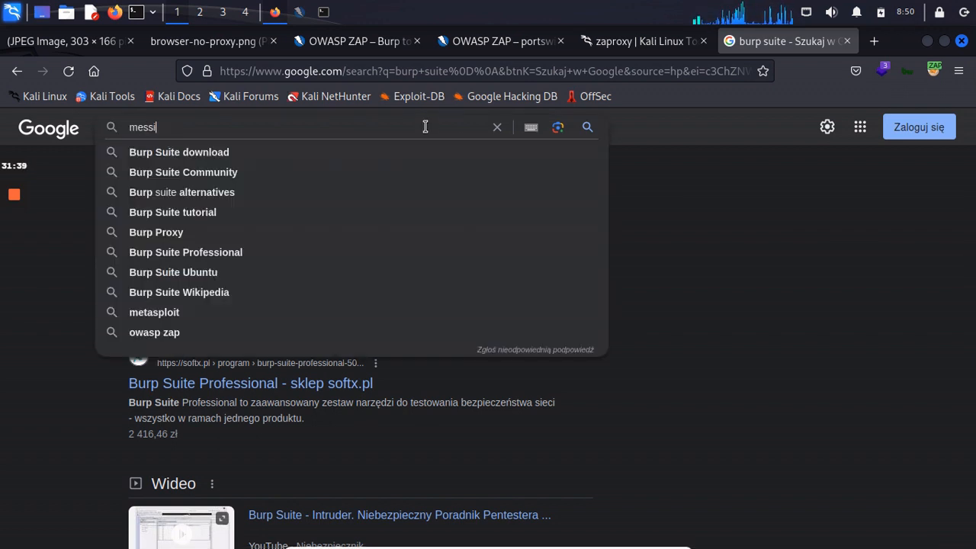
text(si)
key(Return)
click(299, 13)
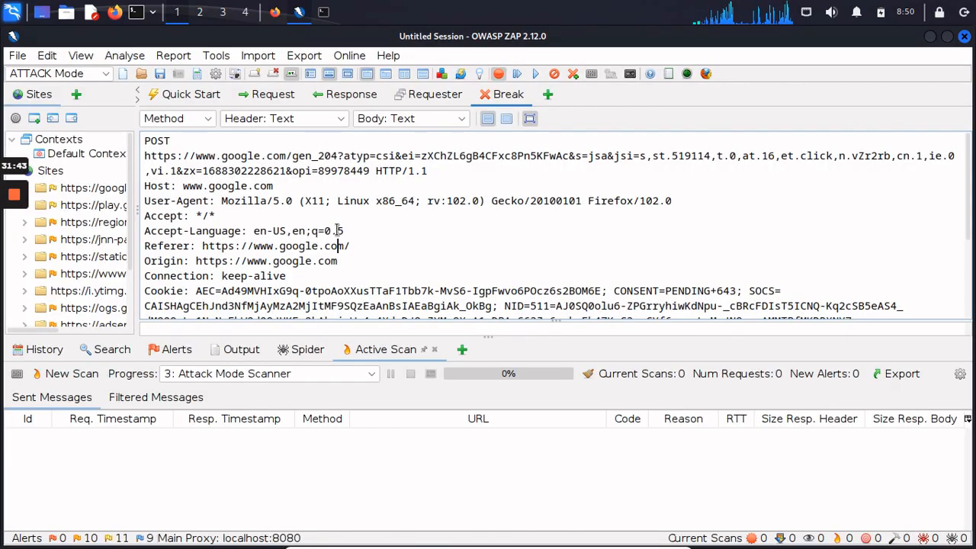
Step: Read through the headers of the newly intercepted POST request, down to its Content-Length and back up to its URL
key(Down)
key(Down)
key(Down)
key(Down)
key(Down)
key(Down)
key(Down)
key(Down)
key(Down)
key(Down)
key(Down)
key(Down)
key(Down)
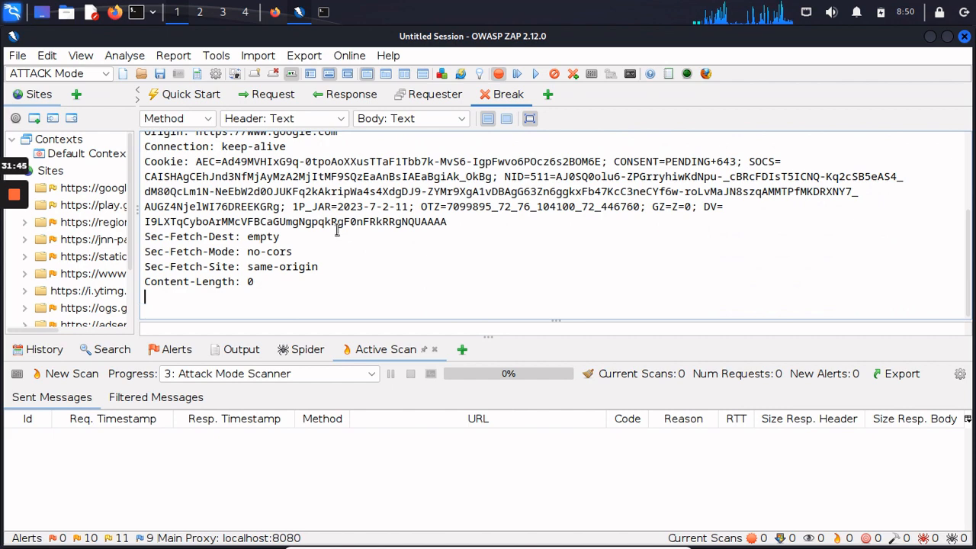
key(Up)
key(Up)
key(Up)
key(Up)
key(Up)
key(Up)
key(Up)
key(Up)
key(Up)
key(Up)
key(Up)
key(Up)
key(Up)
key(Up)
key(Up)
key(Up)
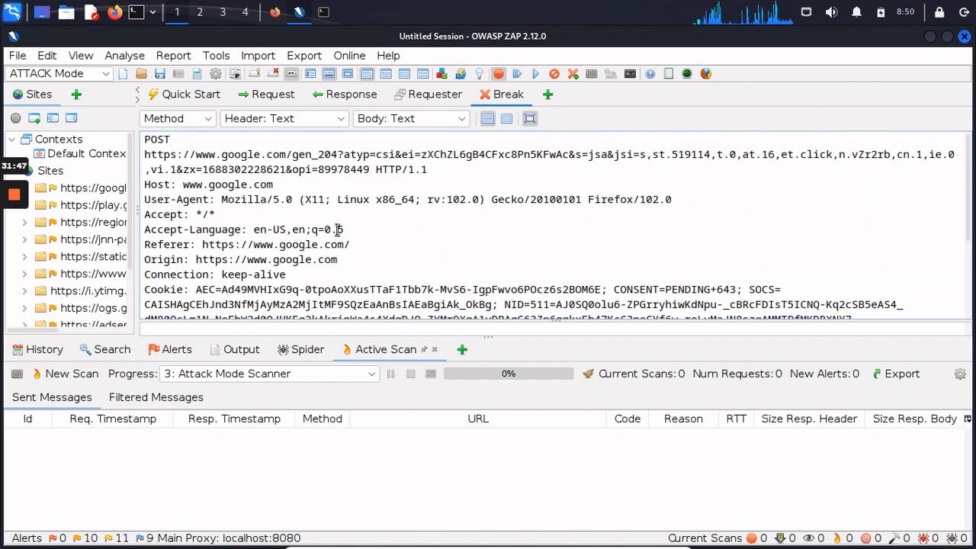
key(ctrl+f)
text(messi)
key(Return)
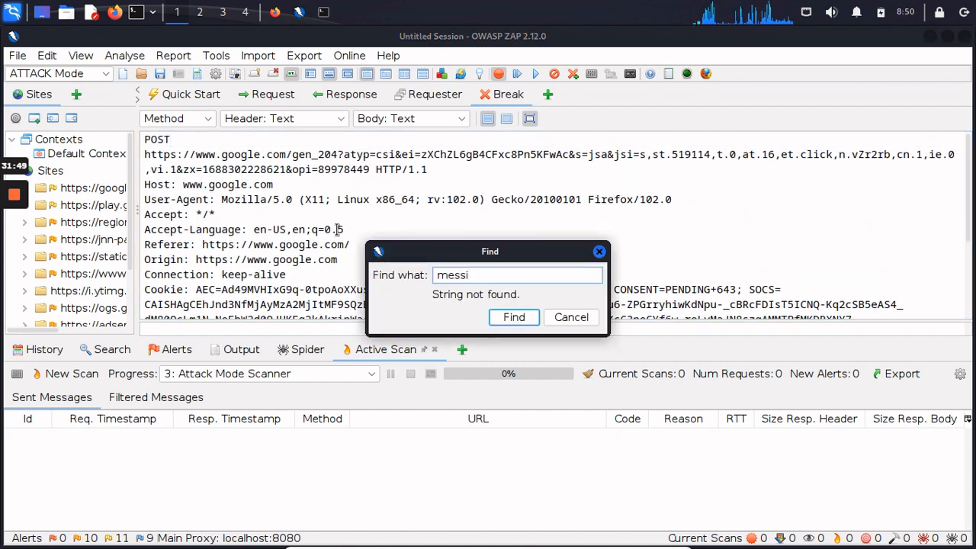
click(570, 317)
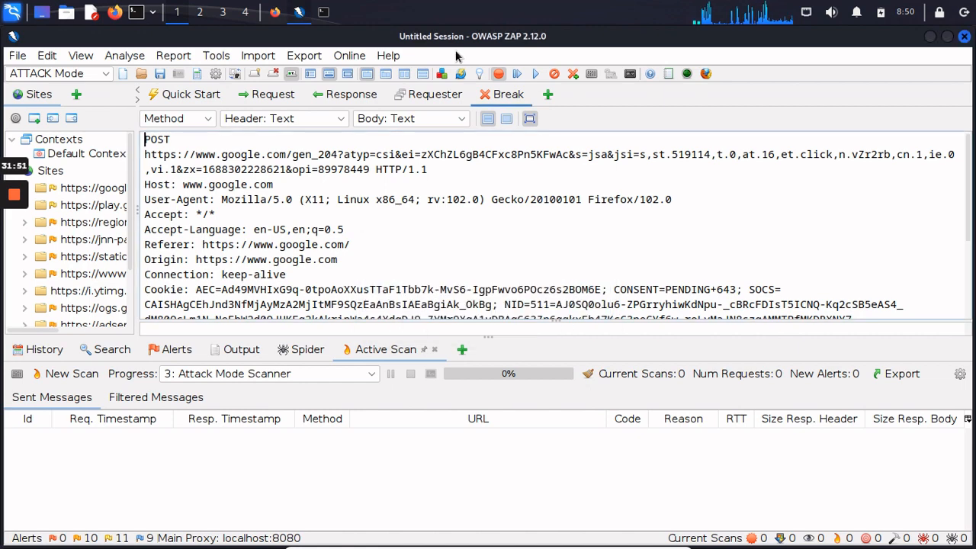
click(517, 73)
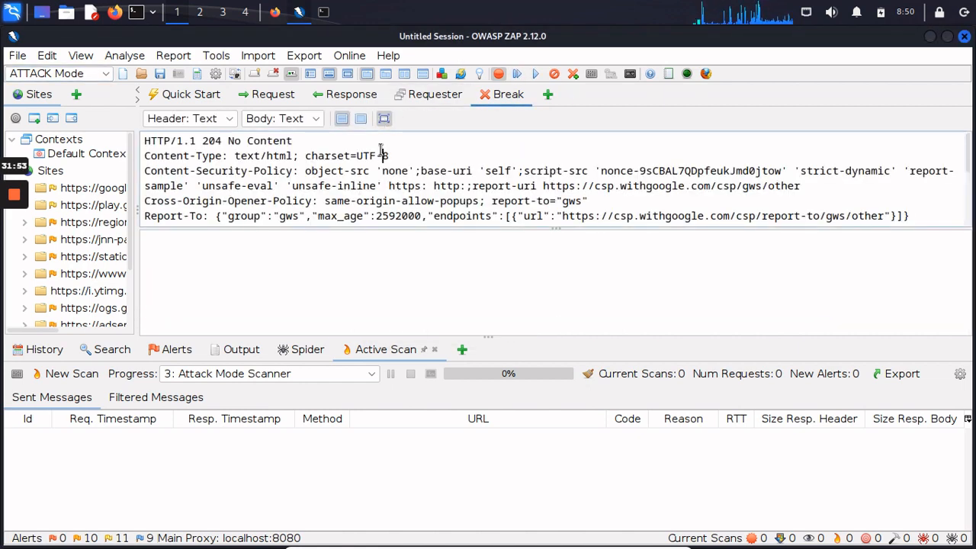
Step: Search the intercepted 204 No Content response for "mess" and step to the next held request
key(ctrl+f)
text(son)
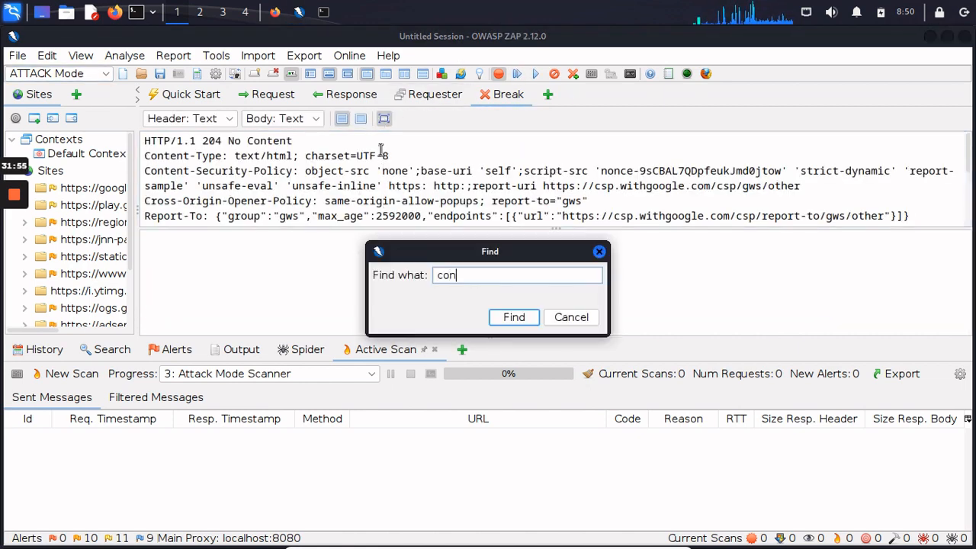
key(BackSpace)
key(BackSpace)
key(BackSpace)
text(mess)
key(Return)
key(Escape)
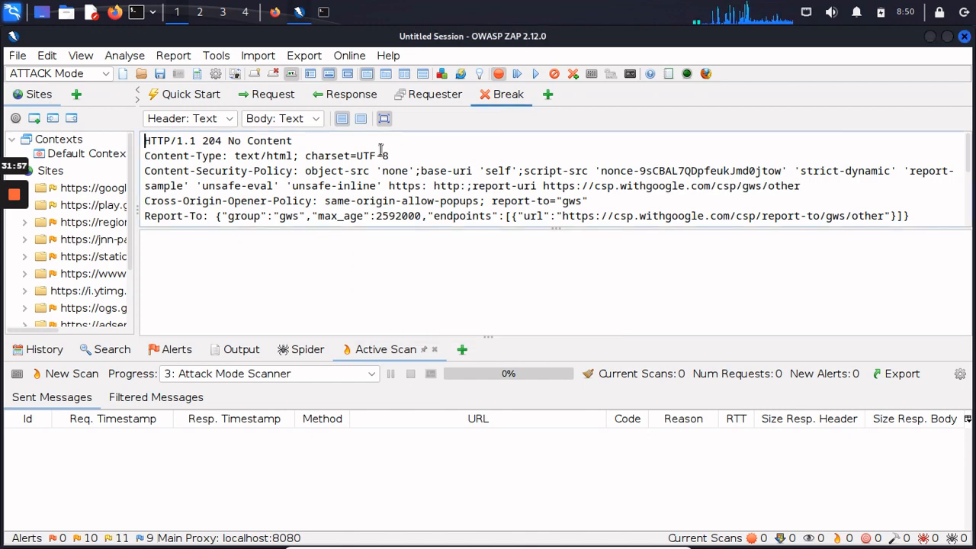
click(518, 73)
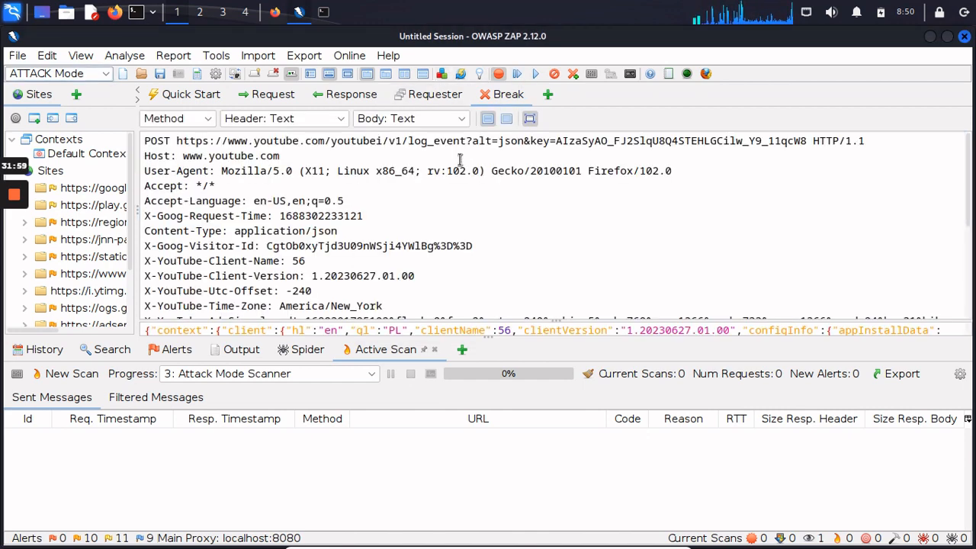
key(ctrl+f)
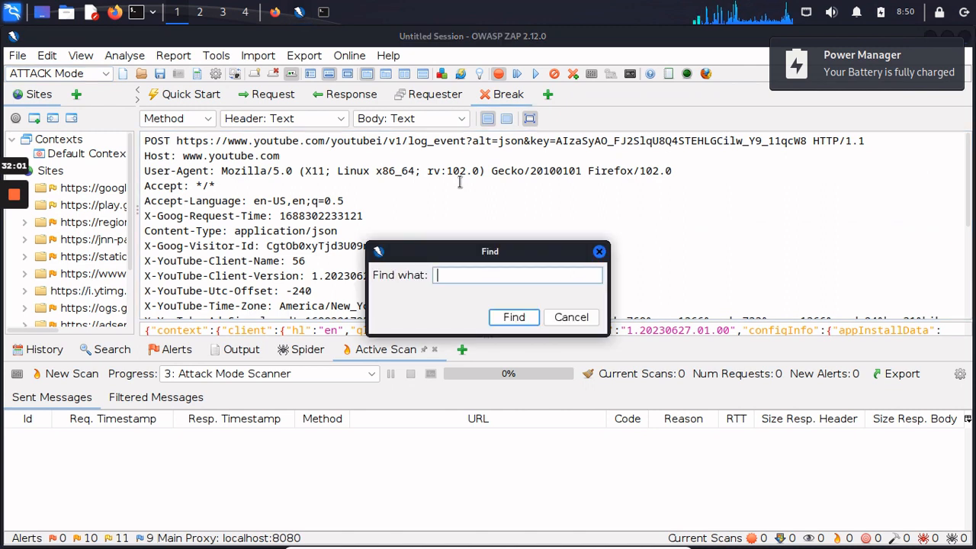
text(messi)
key(Return)
key(Escape)
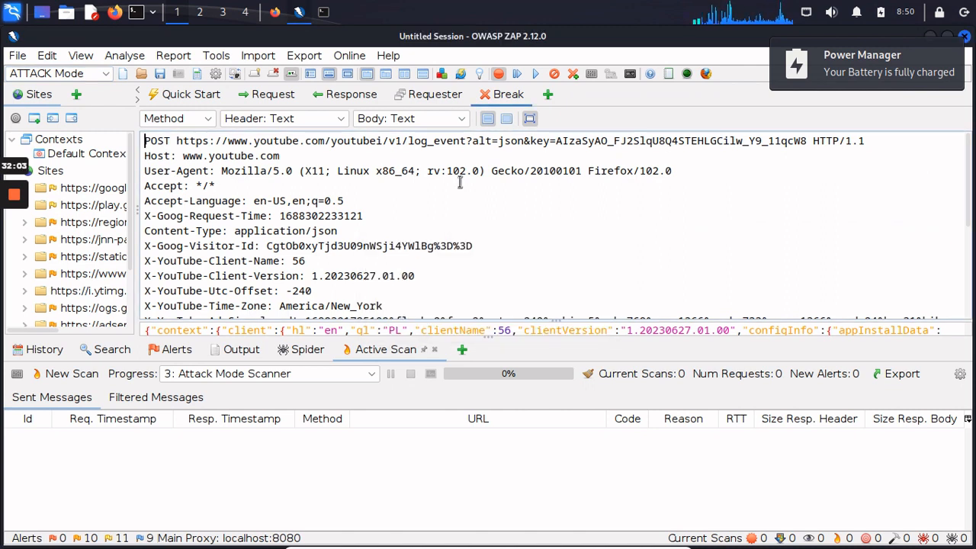
click(517, 74)
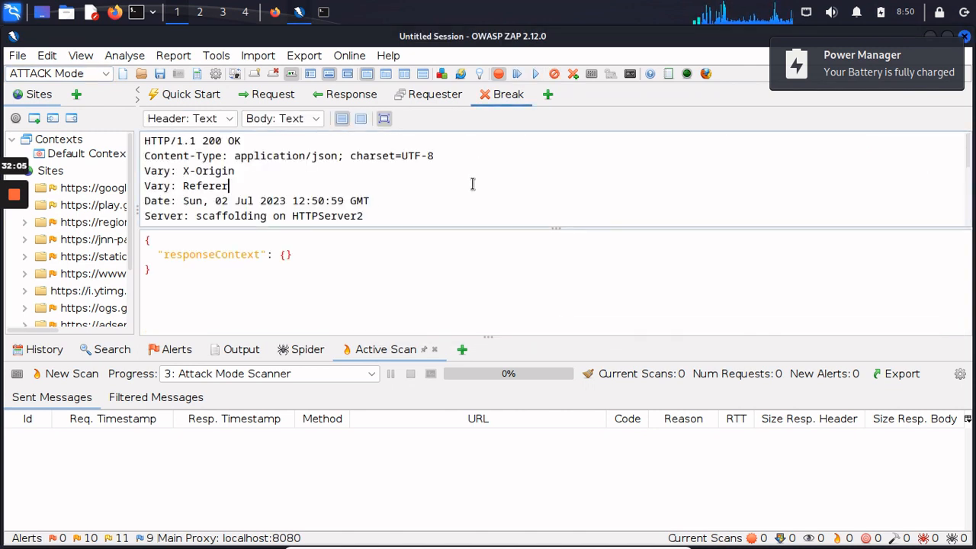
Step: Search the intercepted YouTube JSON response for "mess" and step forward to the next held message
key(ctrl+f)
text(mess)
key(Return)
key(Escape)
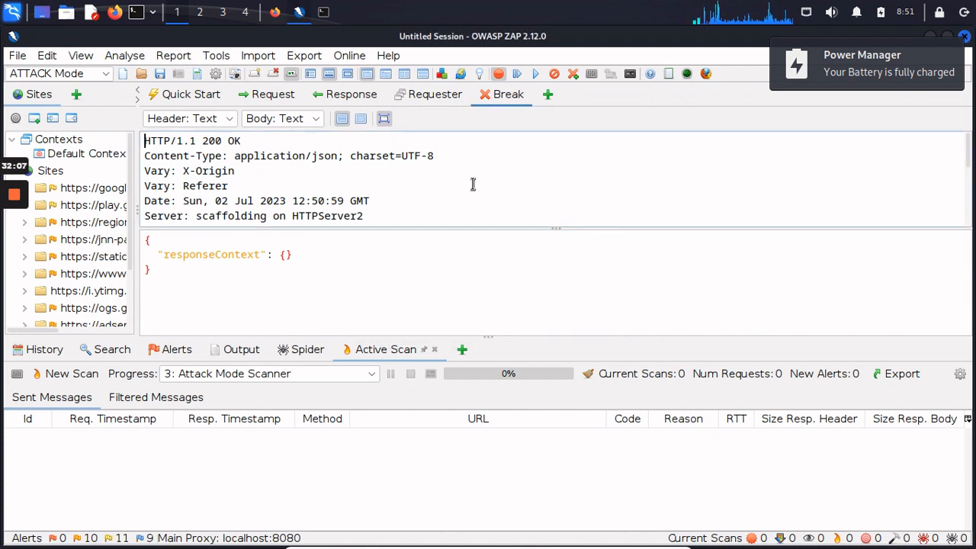
click(518, 74)
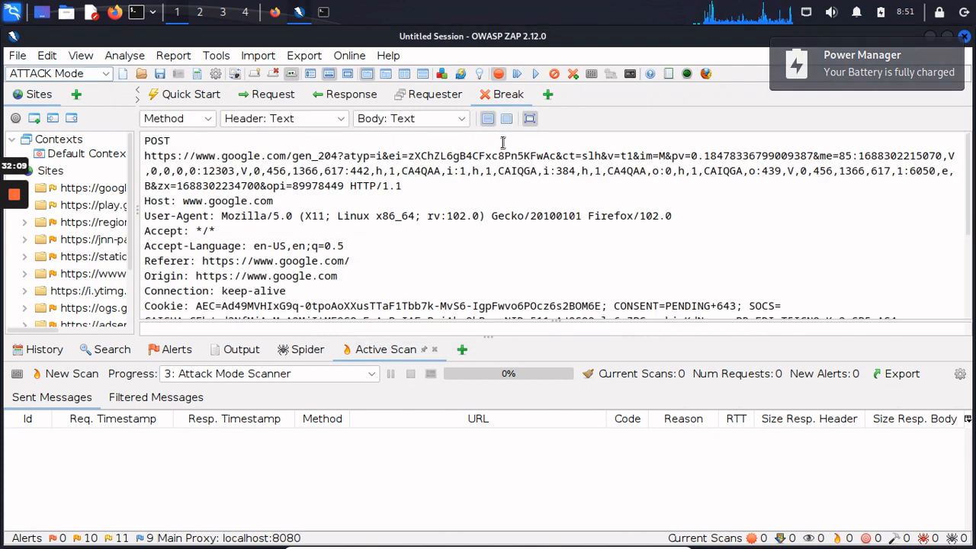
key(ctrl+f)
text(messi)
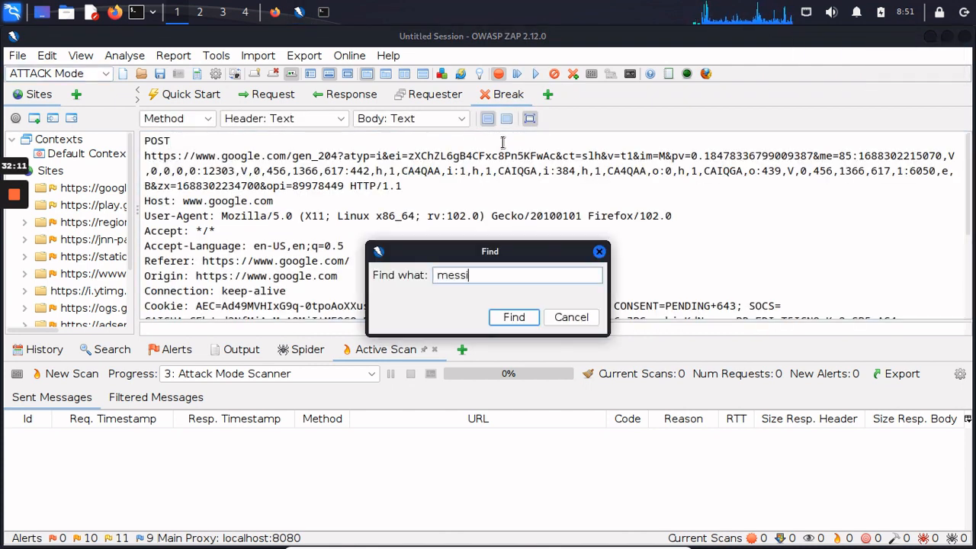
key(Return)
key(Escape)
click(519, 74)
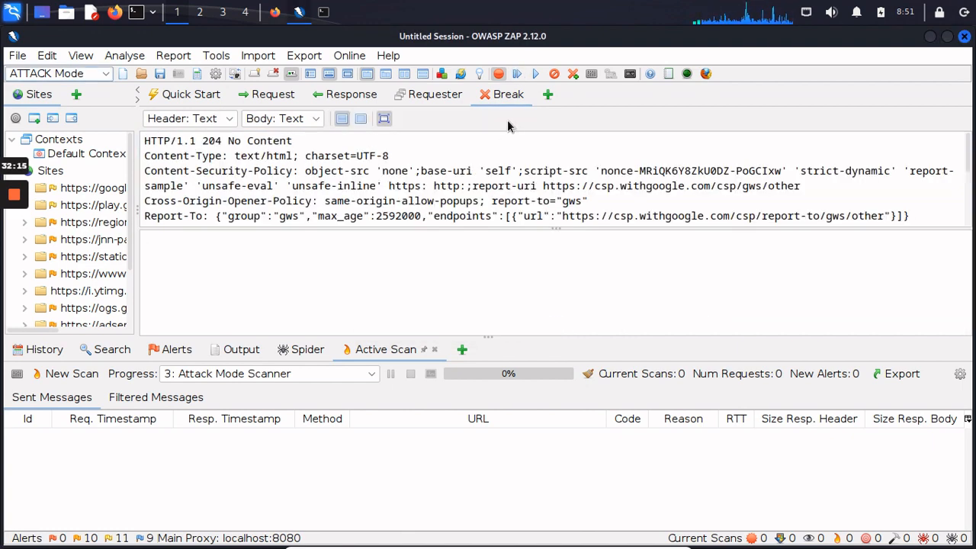
Step: Search the intercepted 204 No Content response for "messi" and step forward to the next held request
click(506, 163)
key(ctrl+f)
text(e)
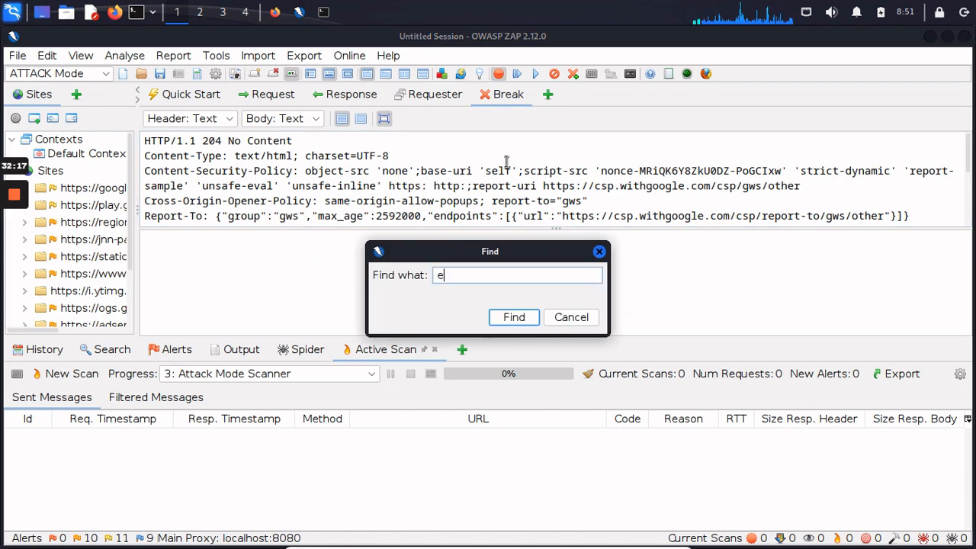
text(ss)
key(ctrl+a)
text(messi)
key(Return)
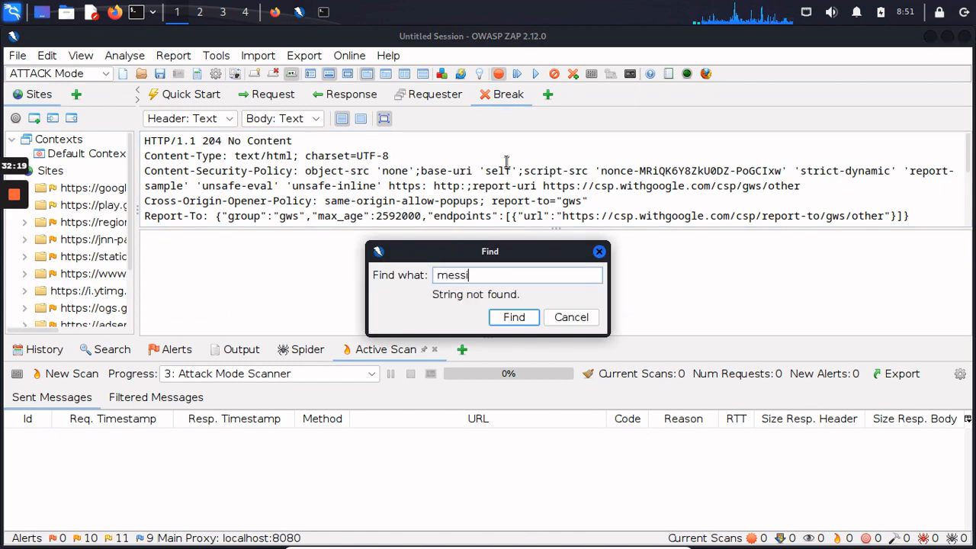
key(Escape)
click(518, 74)
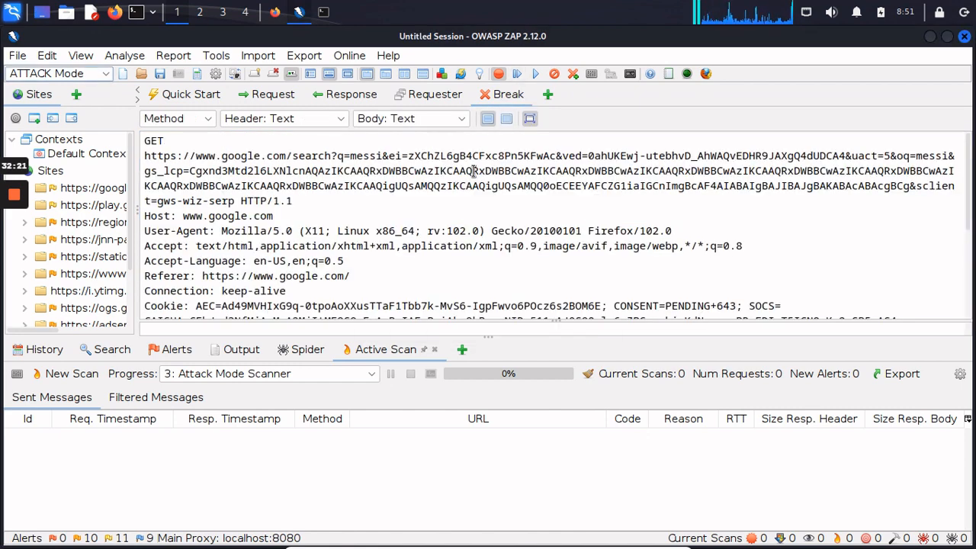
key(ctrl+f)
text(me)
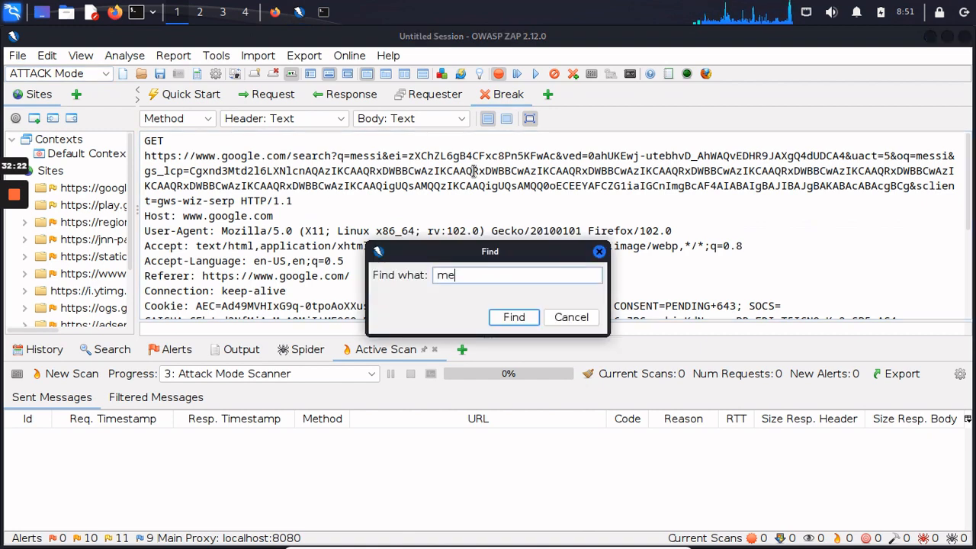
text(ssi)
key(Return)
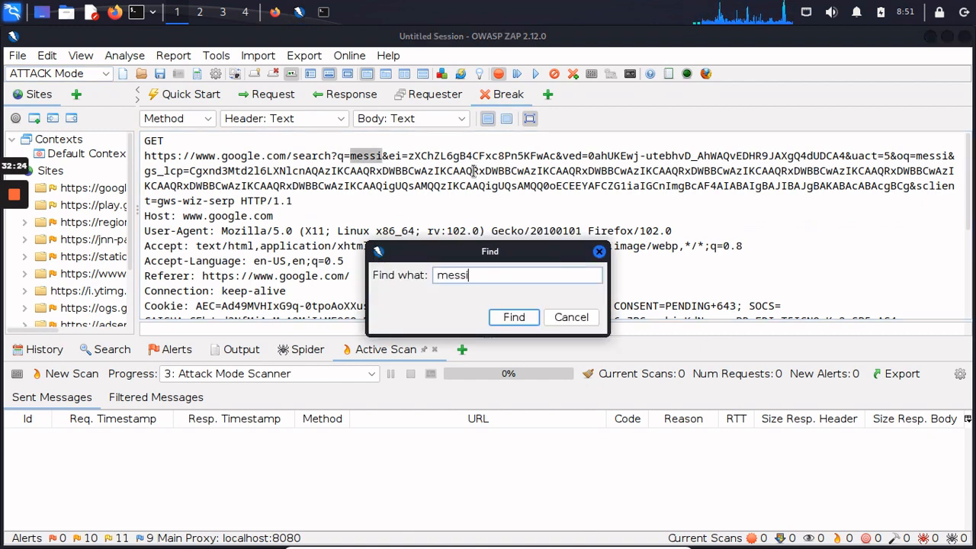
click(597, 252)
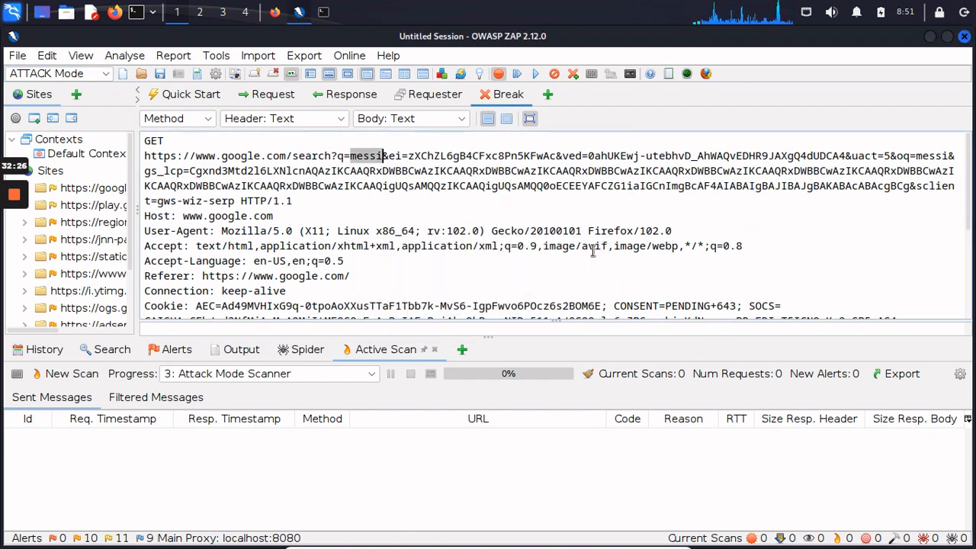
click(526, 186)
click(517, 140)
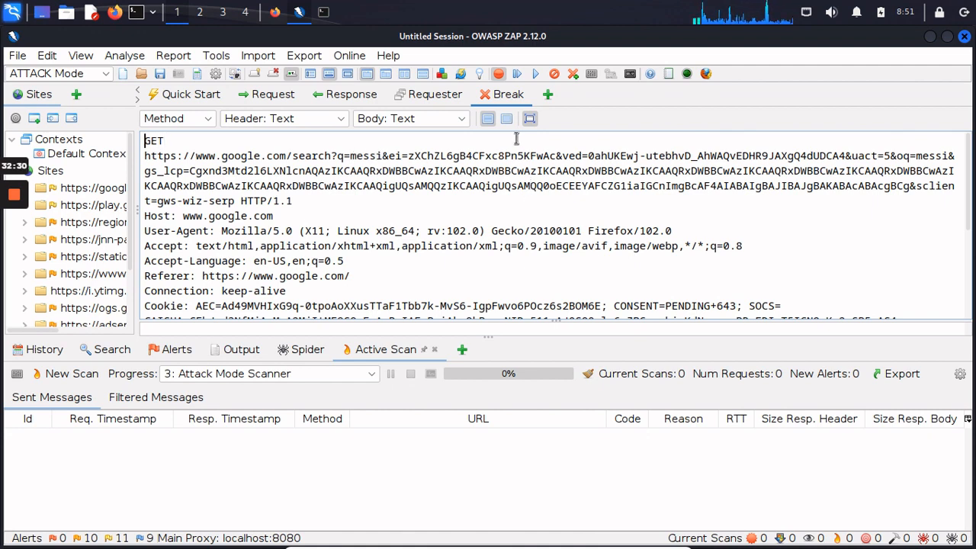
key(ctrl+f)
text(messi)
key(Return)
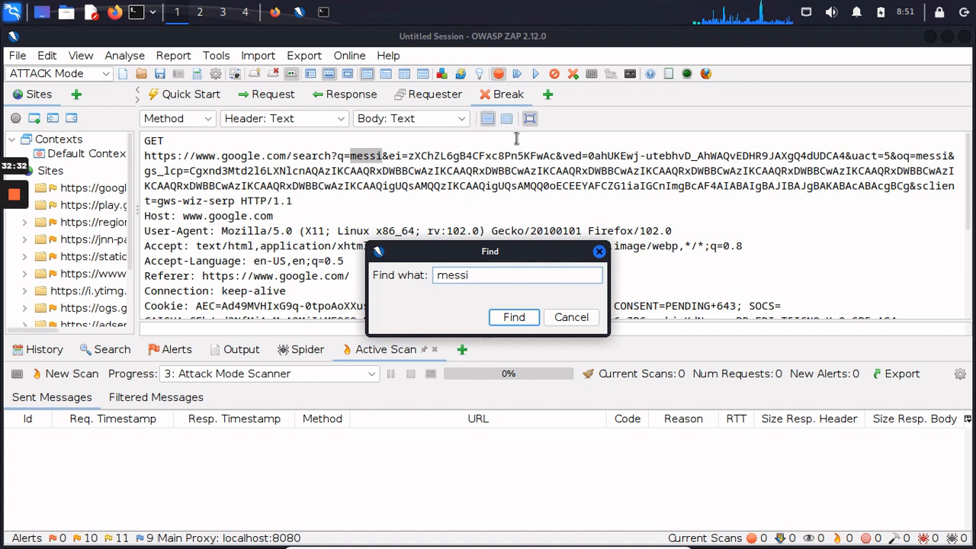
click(599, 252)
Step: Replace the q parameter's value in the intercepted Google search request with "ronaldo"
click(383, 155)
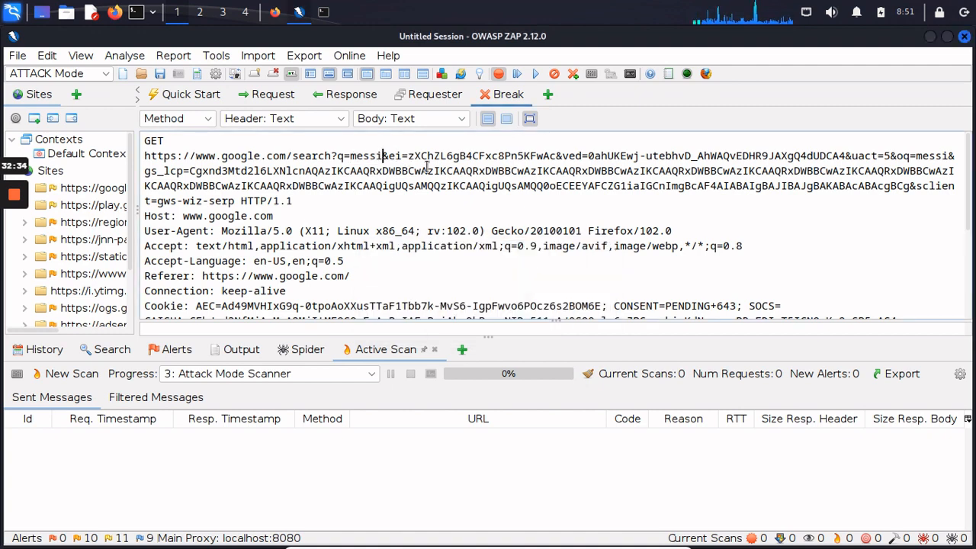
key(BackSpace)
key(BackSpace)
key(BackSpace)
key(BackSpace)
key(BackSpace)
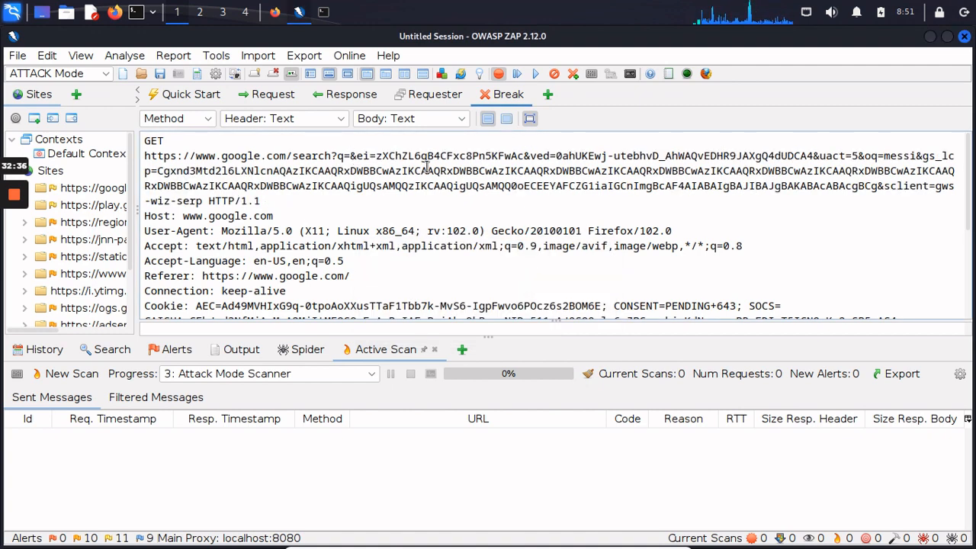
text(ronaldo)
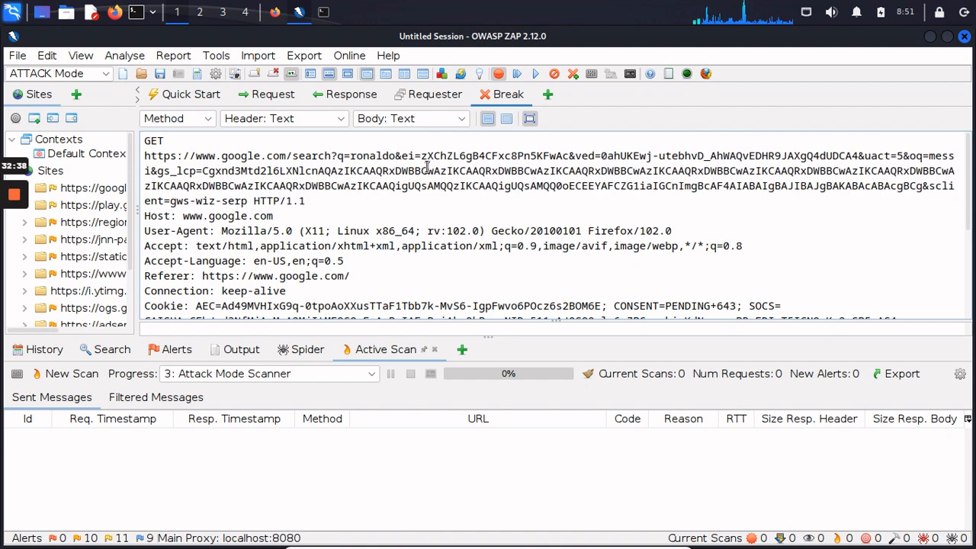
Step: Submit the modified search request, release all held traffic, and check the resulting page in Firefox before returning to ZAP
click(518, 74)
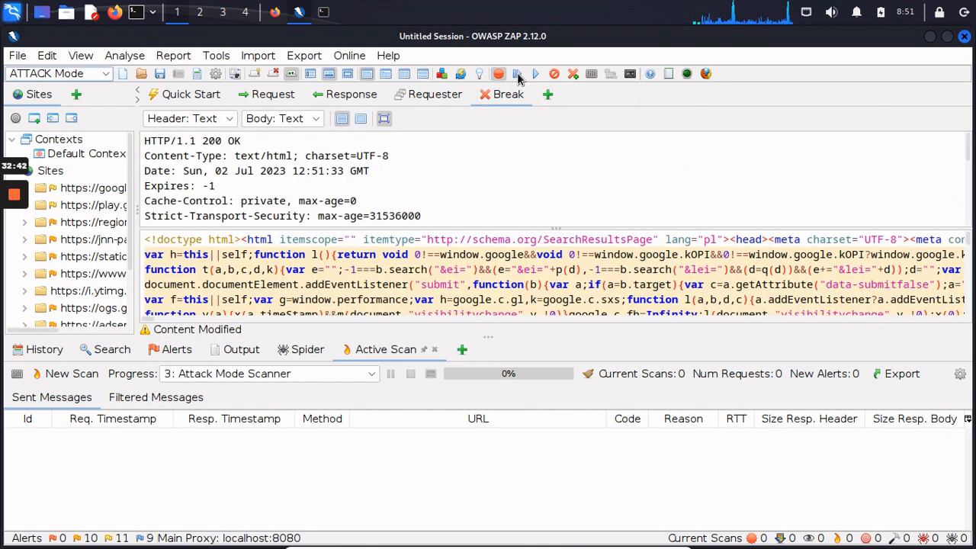
click(535, 74)
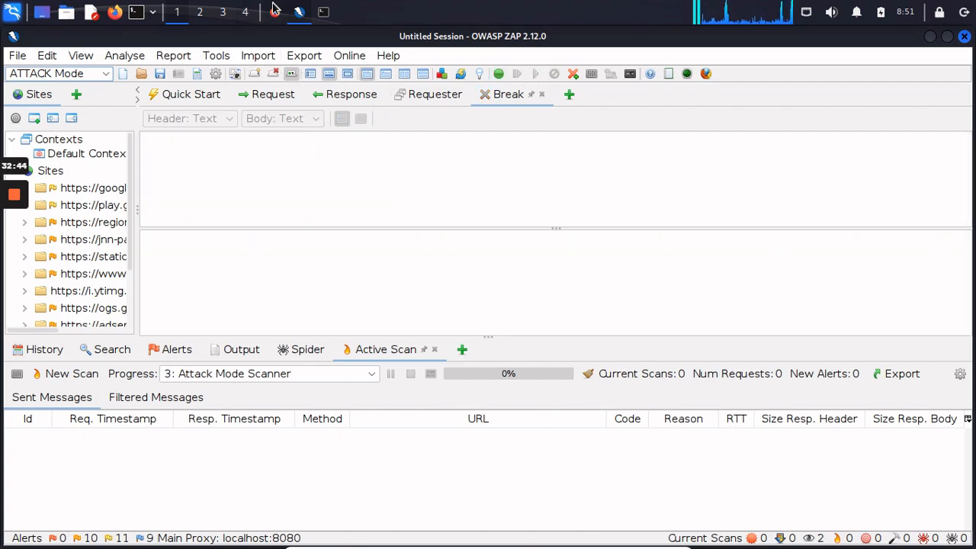
click(275, 10)
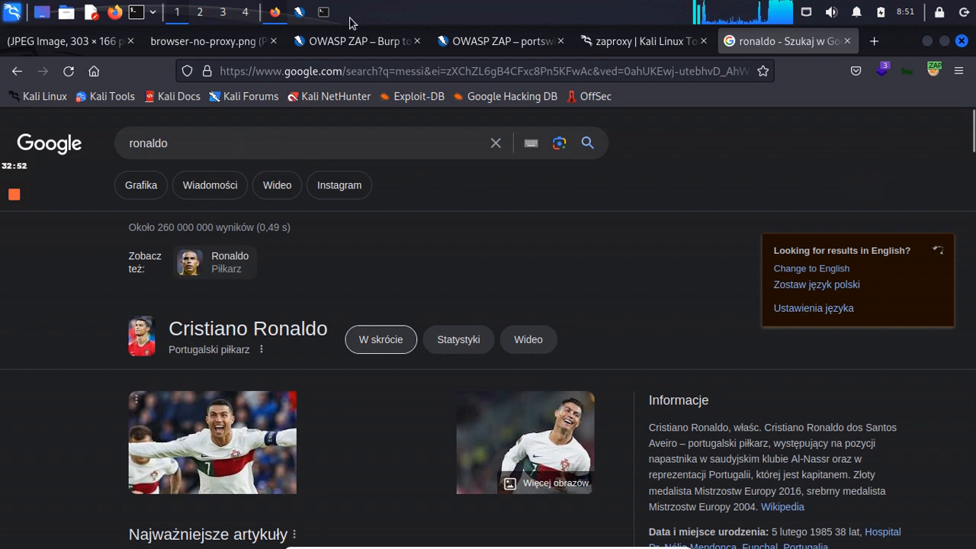
click(299, 12)
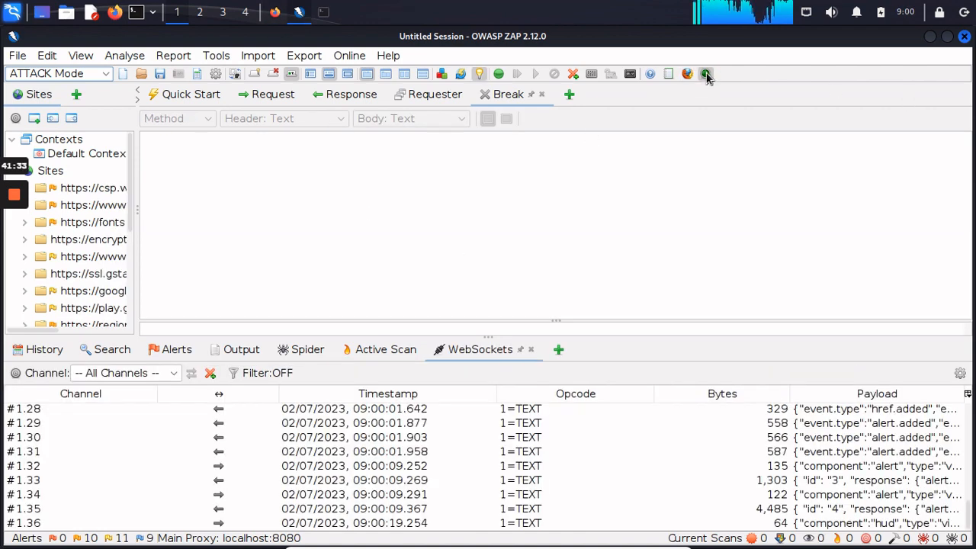
Step: Switch to Firefox and search Google for "messi"
key(alt+Tab)
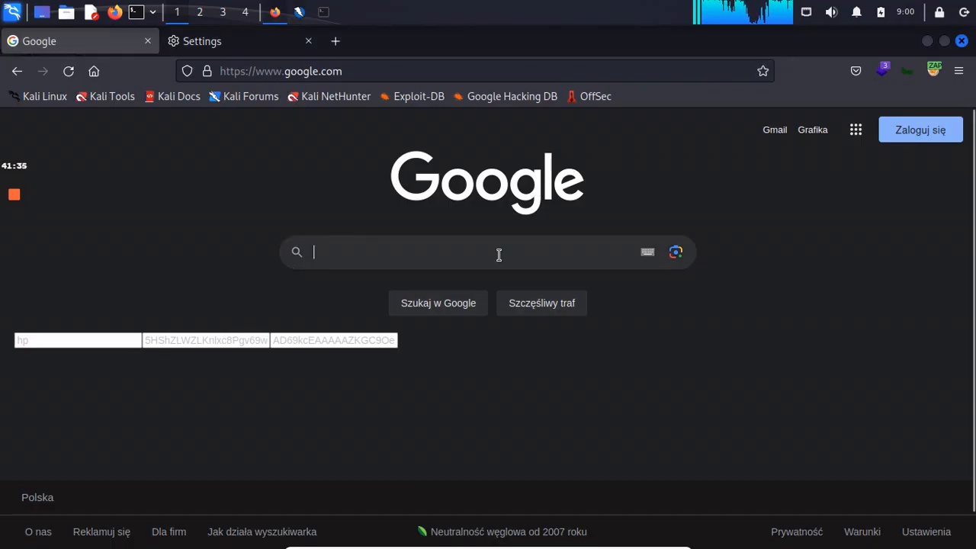
click(498, 254)
text(me)
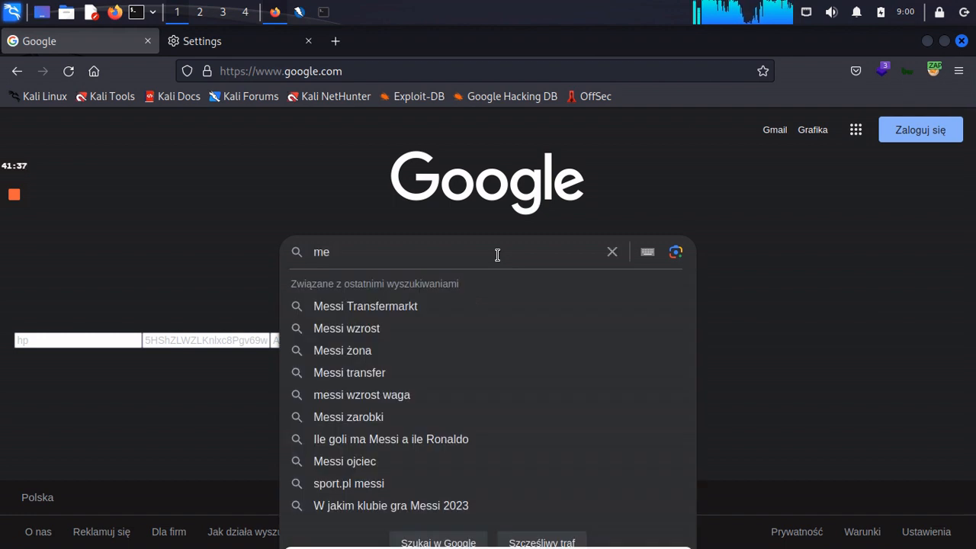
text(ssi)
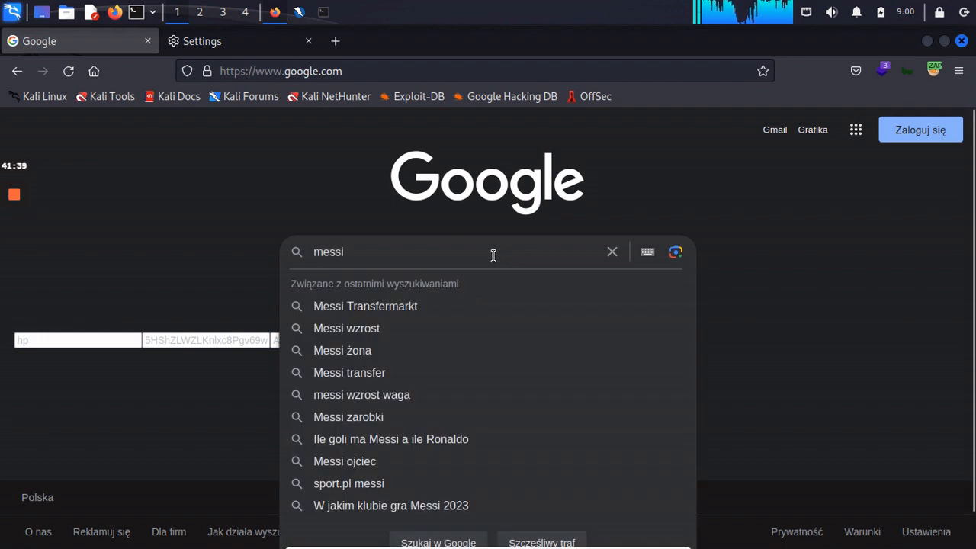
key(Return)
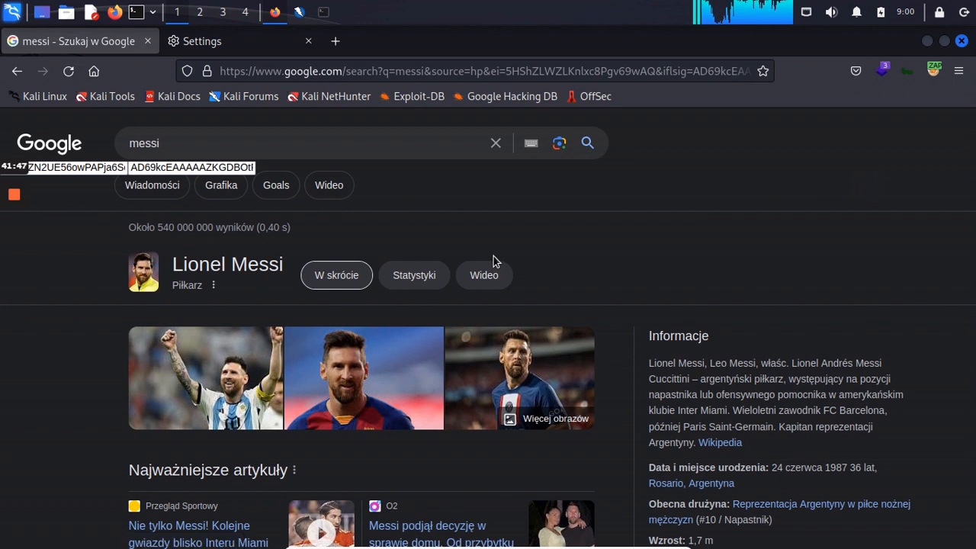
click(187, 71)
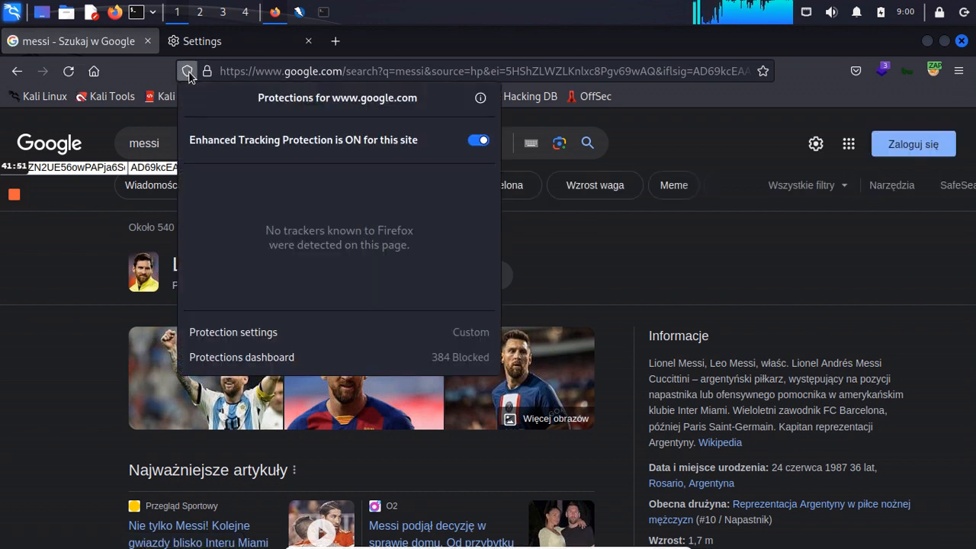
click(478, 141)
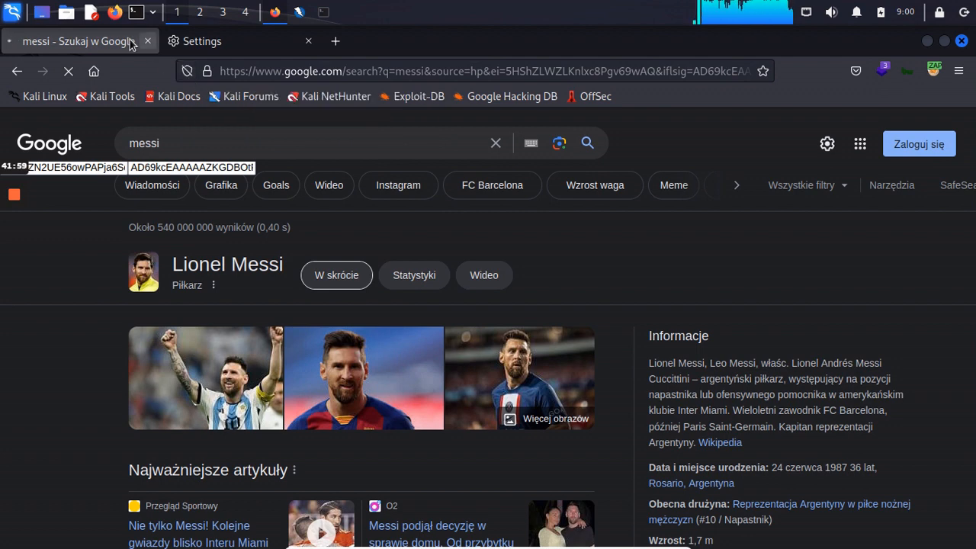
click(243, 149)
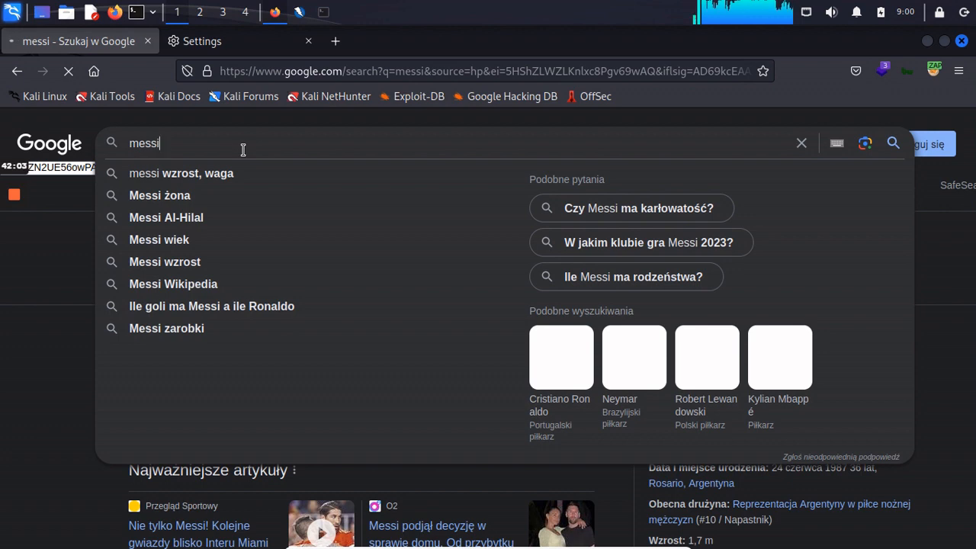
key(Return)
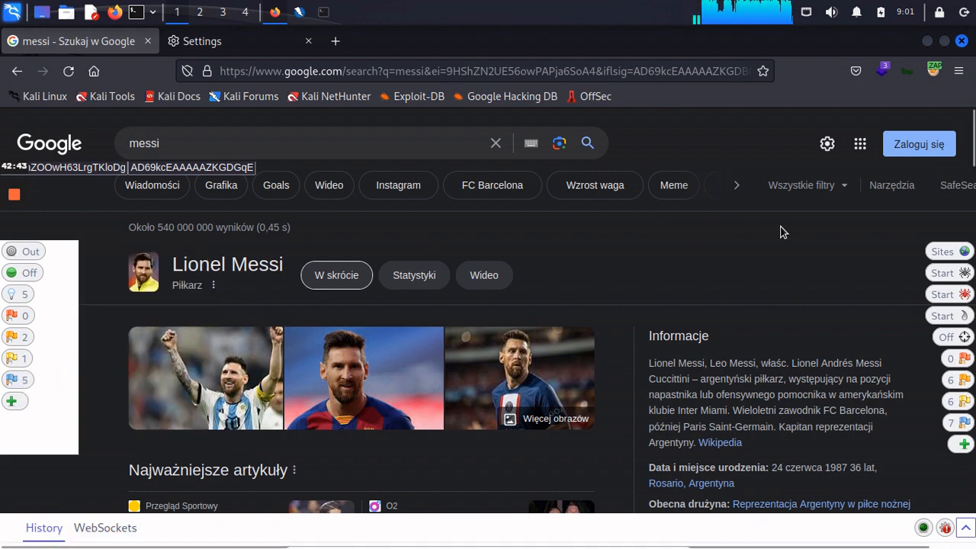
Step: Examine the ZAP HUD's page alerts at the Informational, Low, Medium and High levels, and close them
click(12, 380)
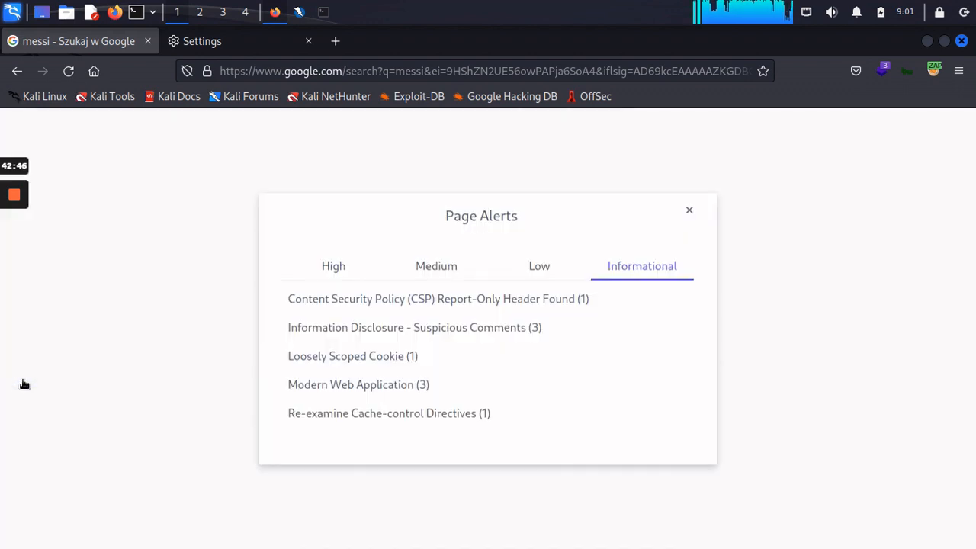
click(565, 267)
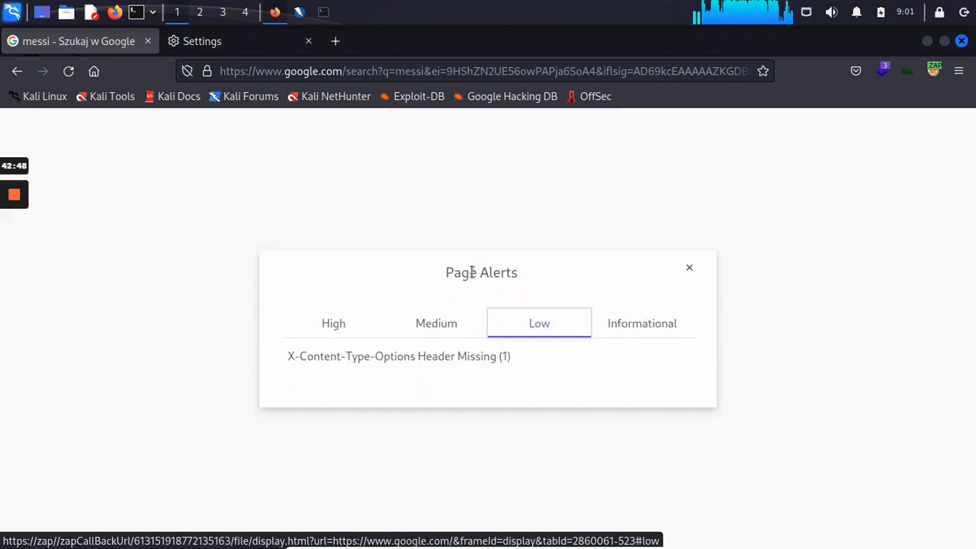
click(432, 323)
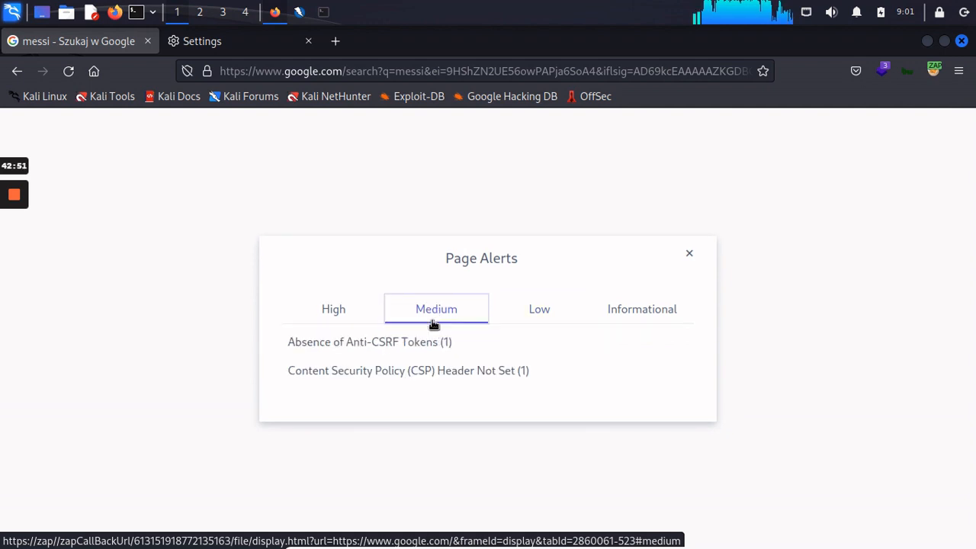
click(343, 306)
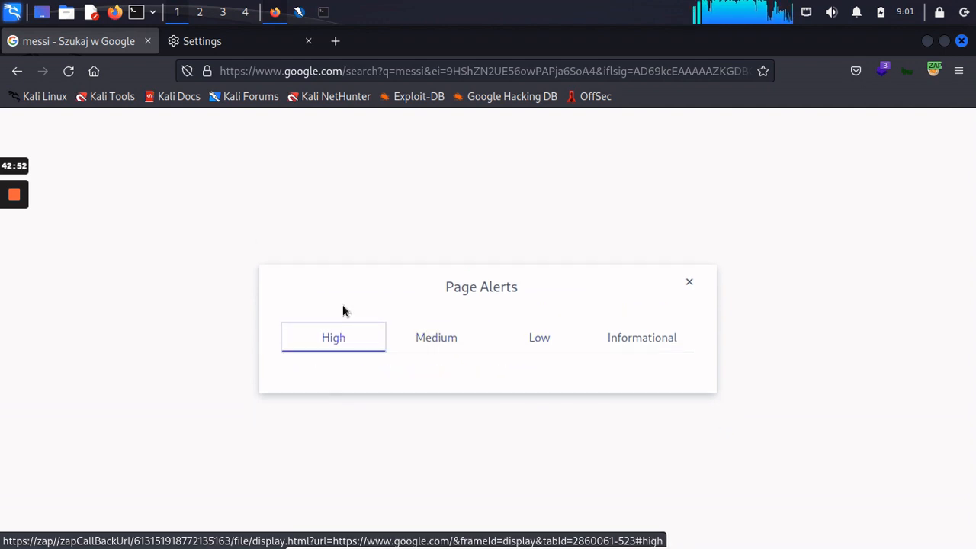
click(450, 344)
click(687, 255)
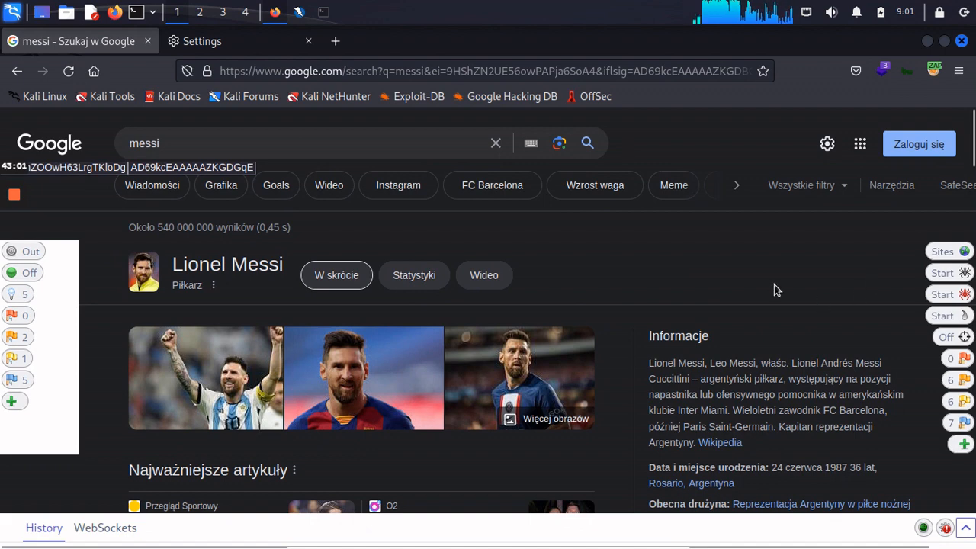
Step: Switch to ZAP to review the WebSockets messages and examine the "CSP: script-src unsafe-inline" alert
click(299, 11)
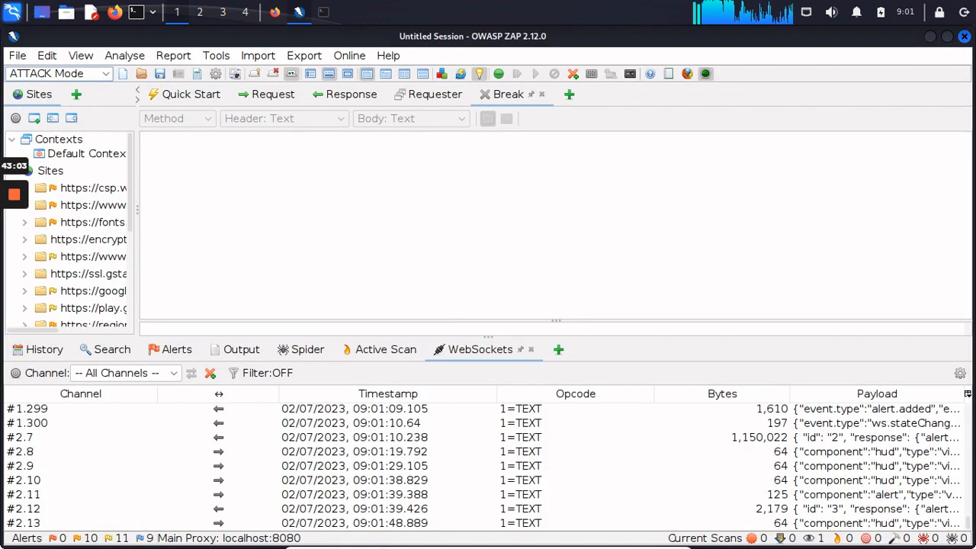
click(969, 424)
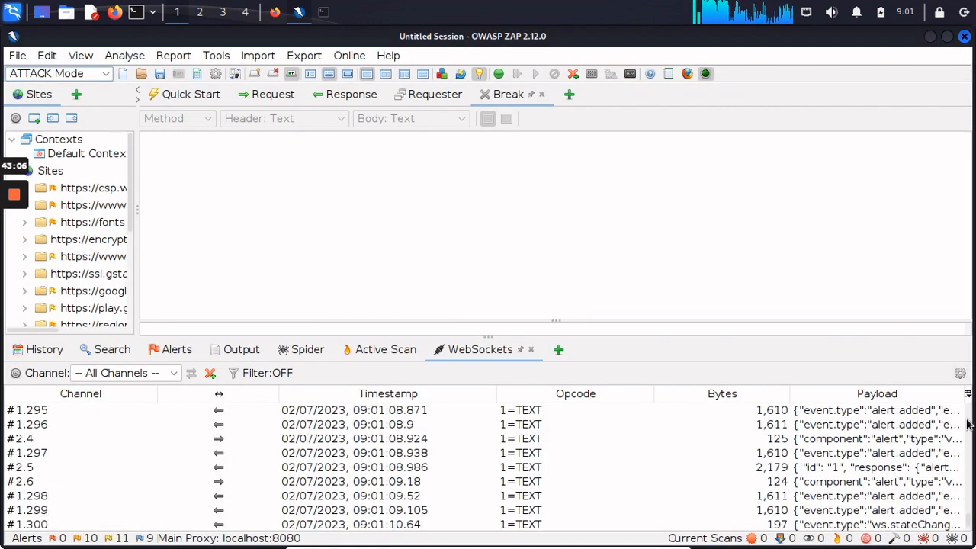
click(175, 350)
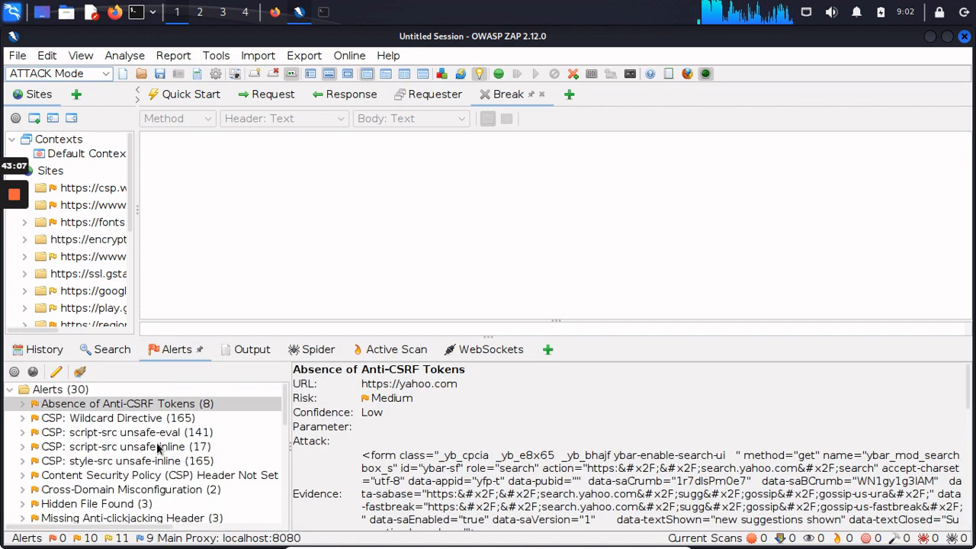
click(171, 450)
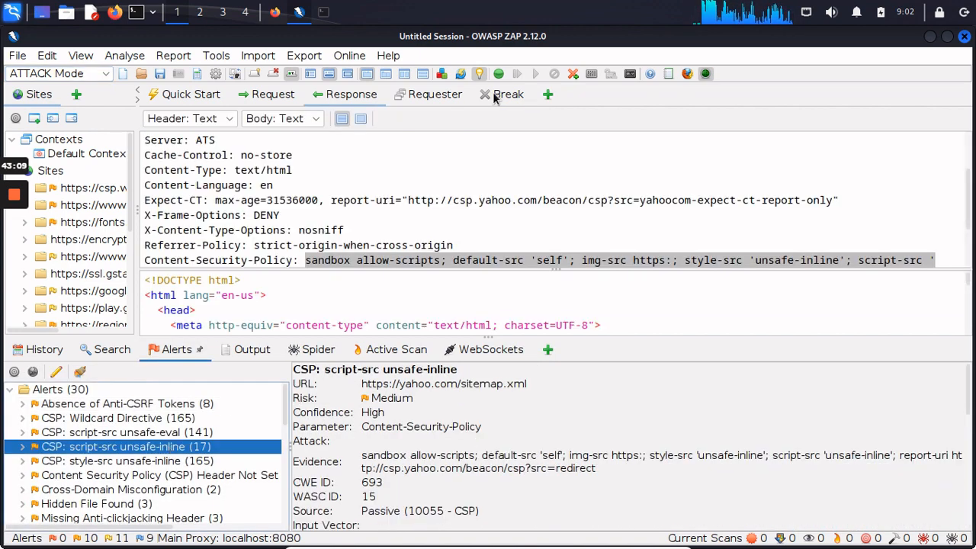
Step: Return to Firefox and look through the "messi" results page with the HUD's request history
click(934, 36)
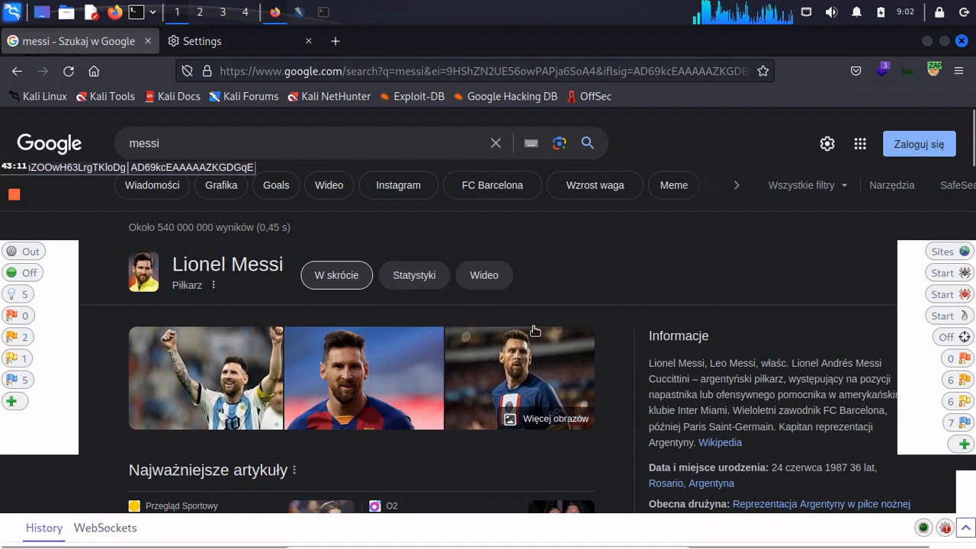
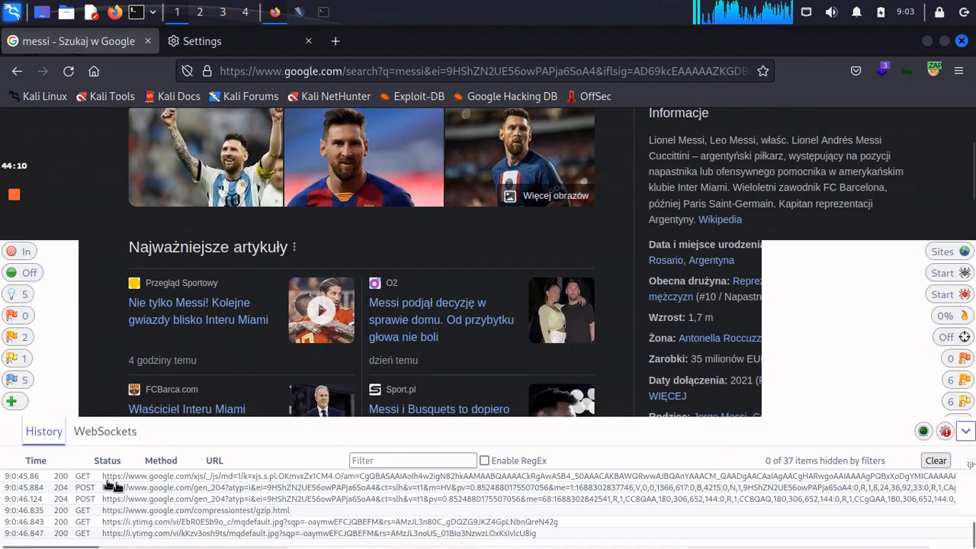
scroll(107, 381, down, 2)
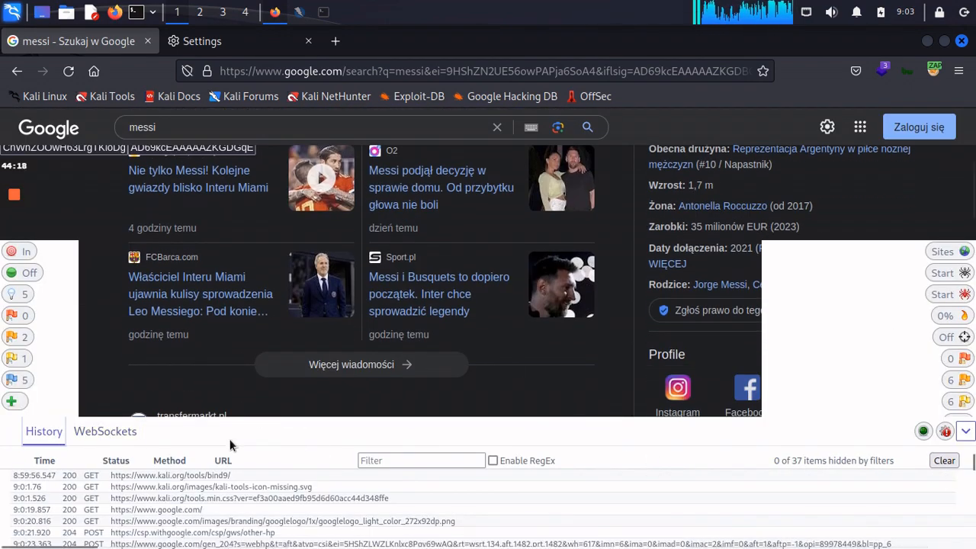